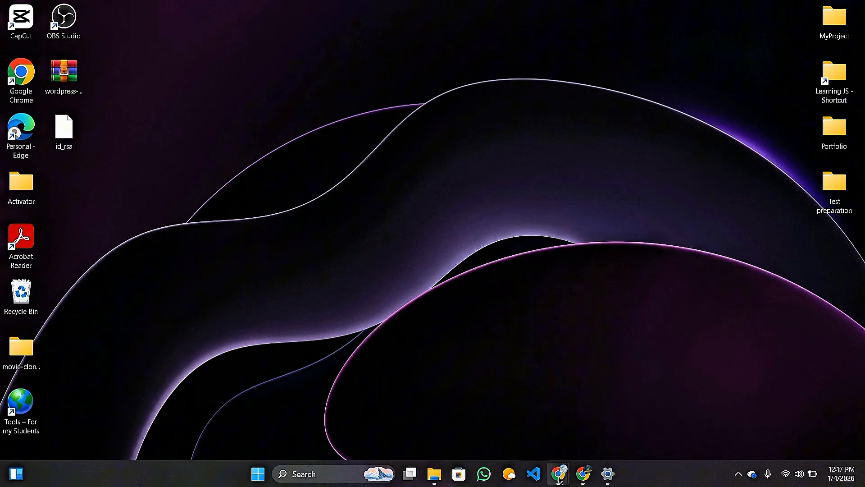
Show the thumbnails of the open Chrome windows from the taskbar icon.
mouse_move(558, 481)
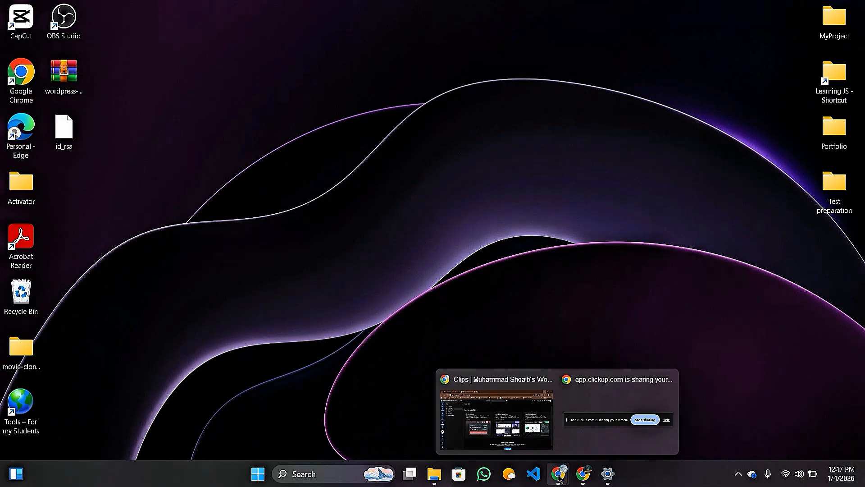
Show WordPress's installed plugins page in Chrome, then open a new Google tab.
left_click(495, 419)
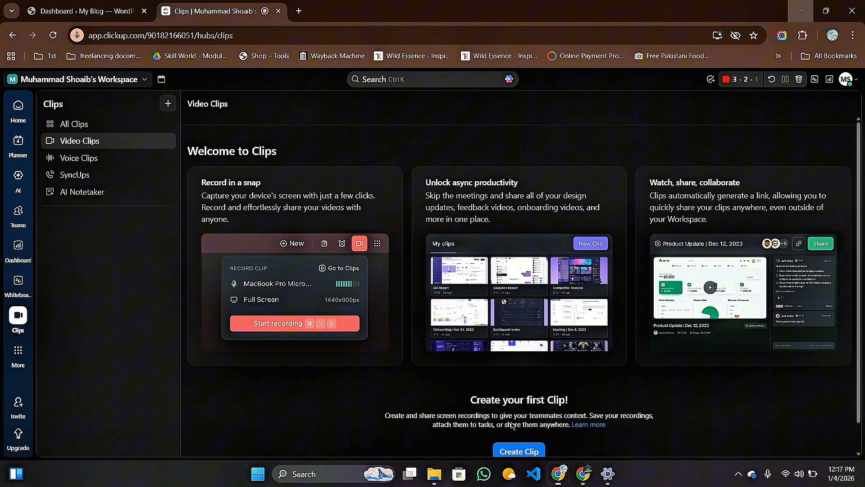
left_click(96, 11)
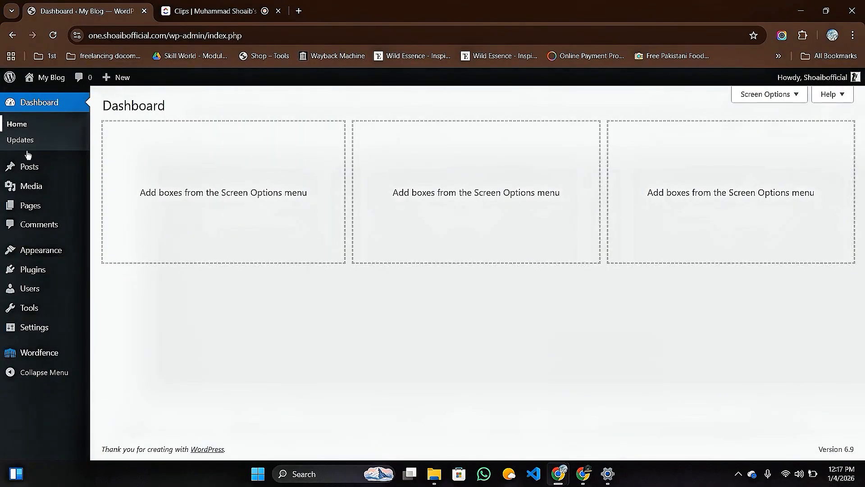
mouse_move(37, 275)
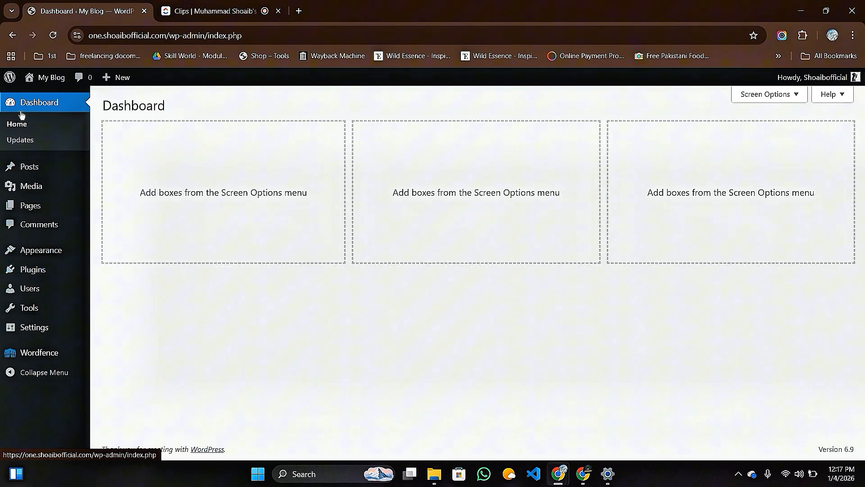
left_click(39, 272)
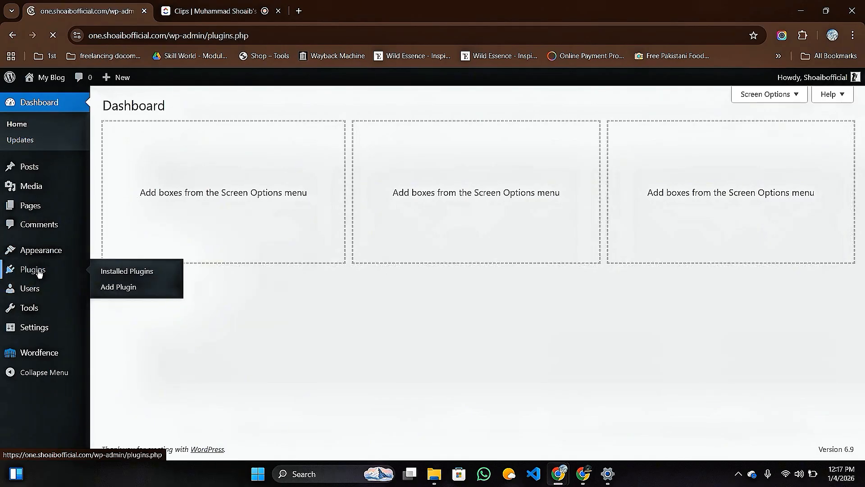
left_click(299, 11)
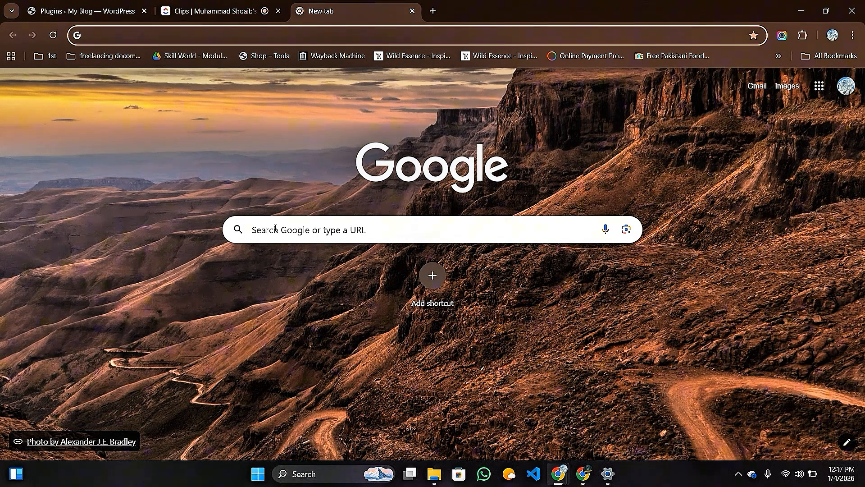
Search Google for 'islamic bank' and scan the results.
left_click(276, 229)
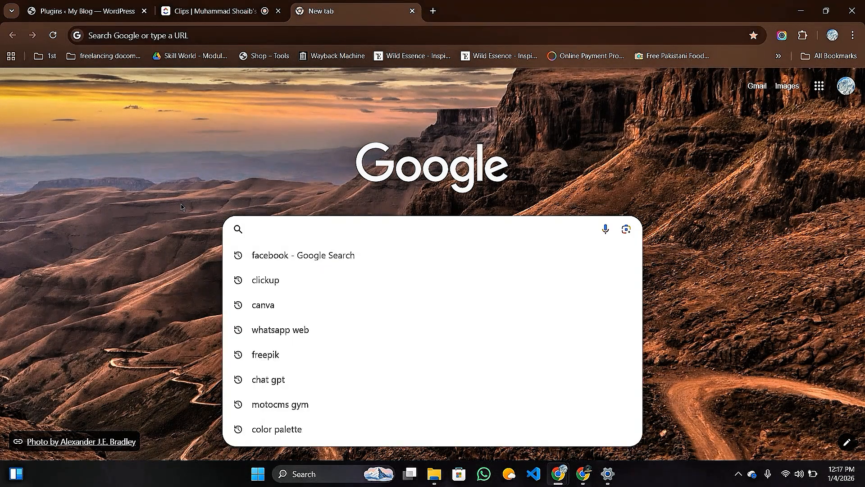
type("isl")
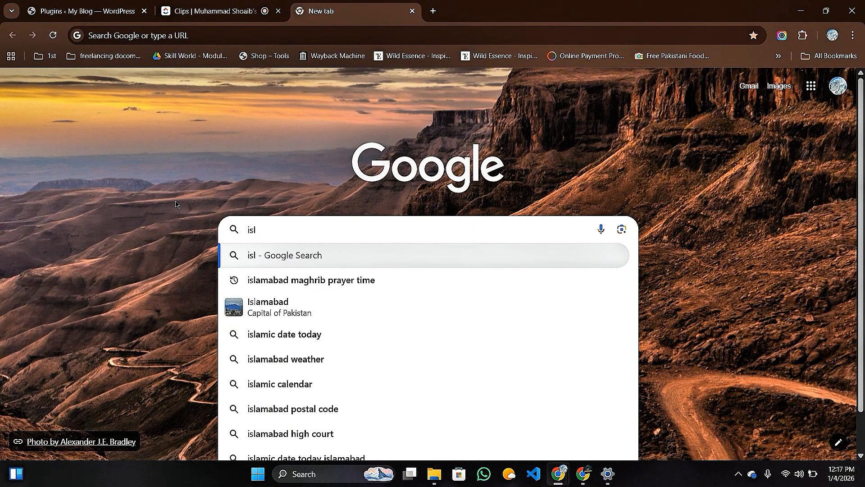
type("ami")
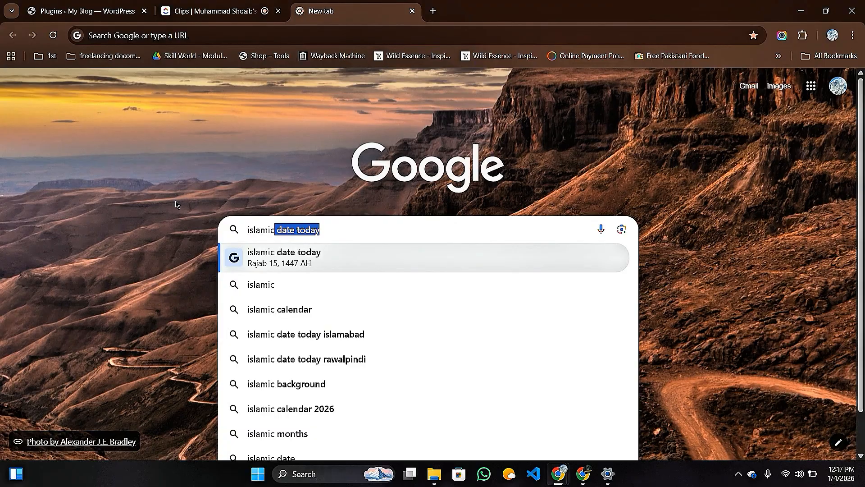
type("c")
key("BackSpace")
type("ba")
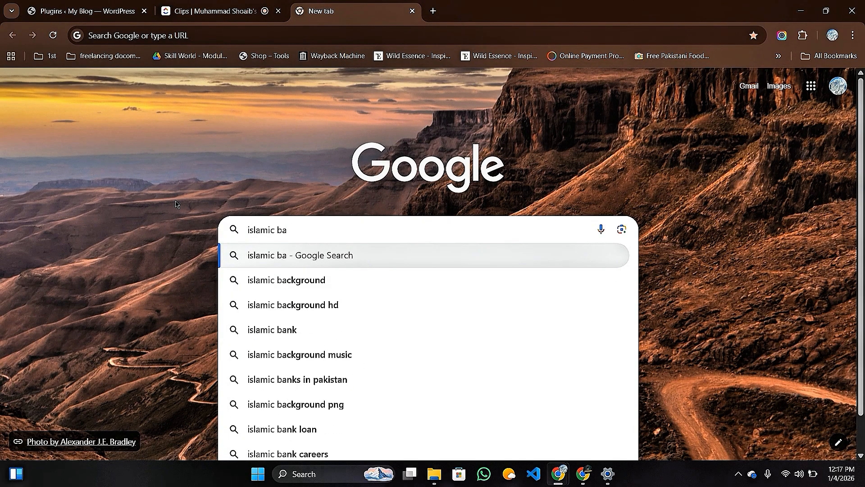
left_click(279, 330)
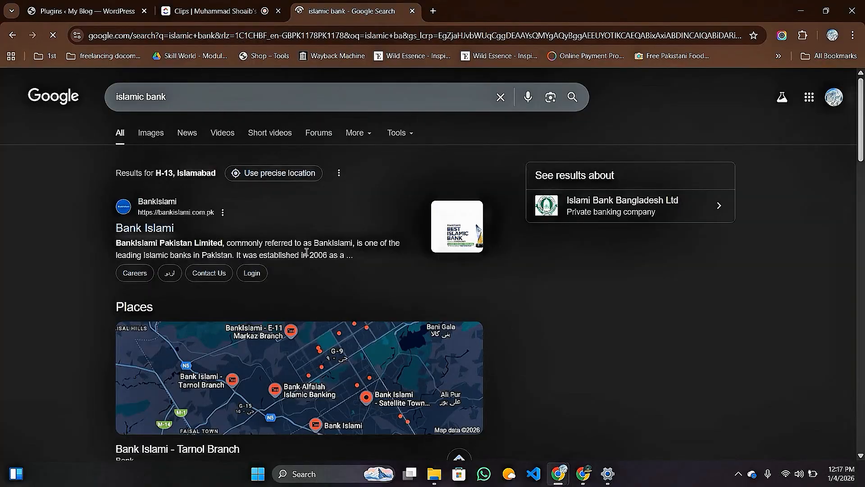
scroll(303, 253, "down", 5)
scroll(314, 349, "down", 2)
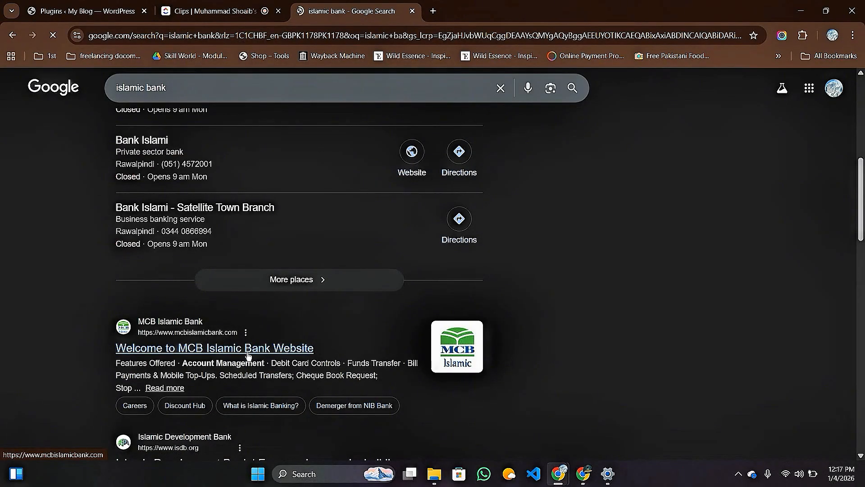
scroll(256, 261, "up", 2)
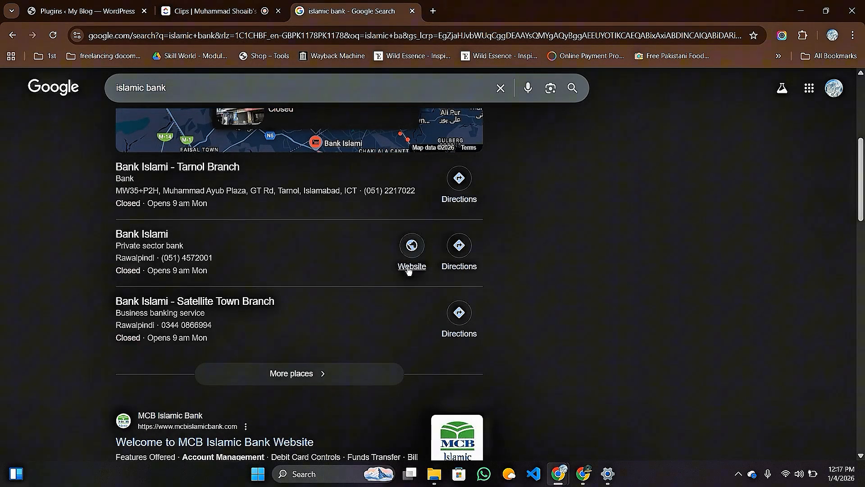
Visit the Bank Islami website and browse its page.
left_click(410, 268)
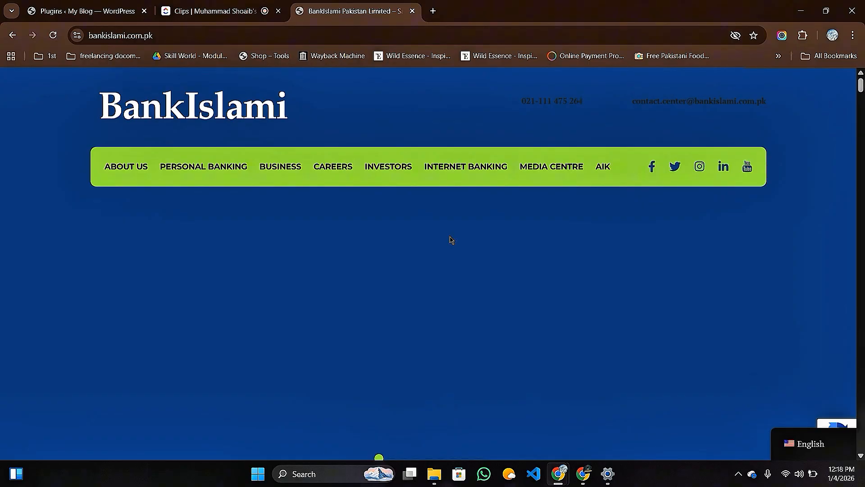
scroll(451, 240, "down", 4)
scroll(450, 242, "up", 4)
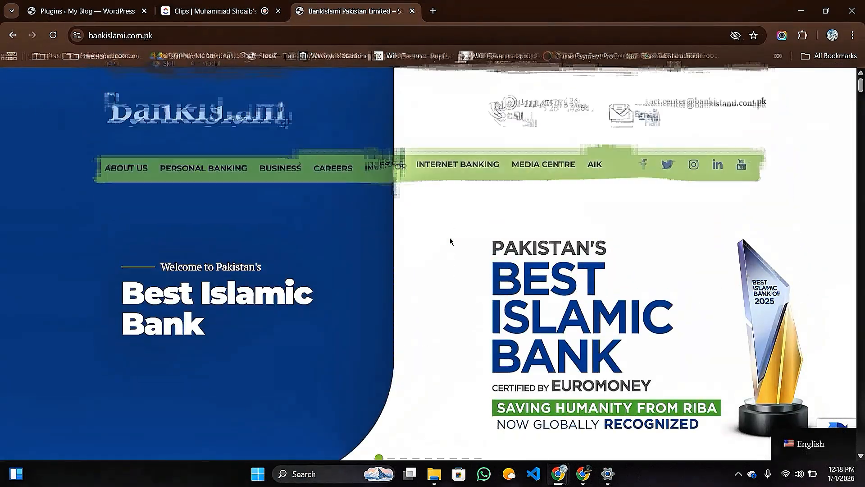
scroll(423, 238, "down", 4)
scroll(390, 249, "down", 5)
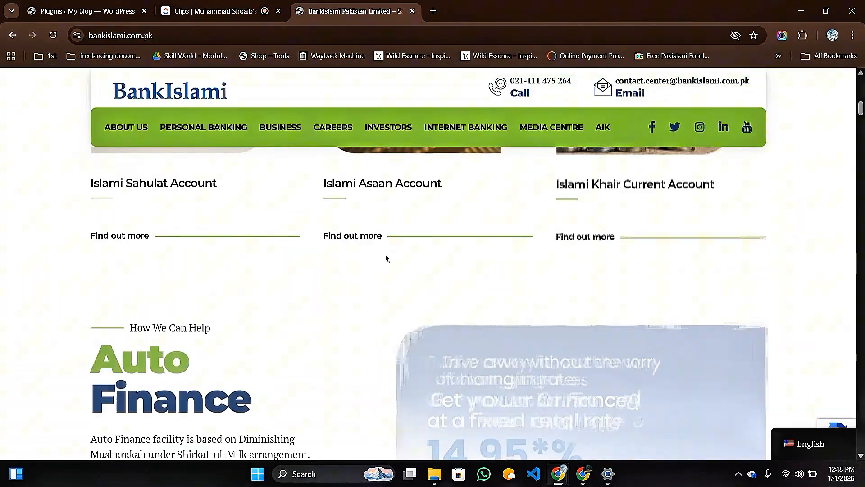
scroll(386, 257, "up", 7)
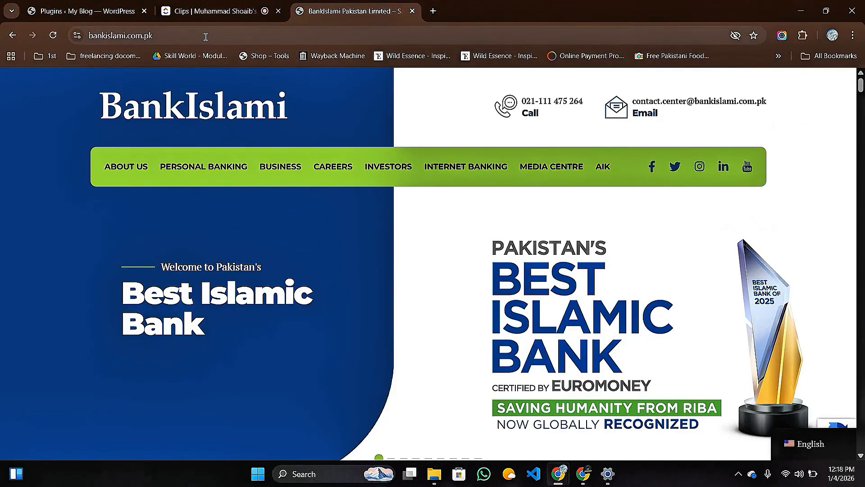
Return to the 'islamic bank' results and clear the search query.
left_click(12, 36)
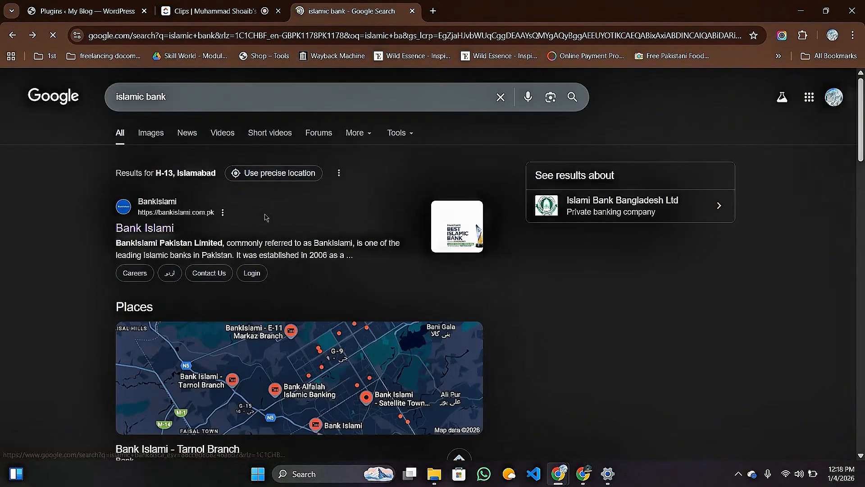
left_click_drag(166, 96, 97, 94)
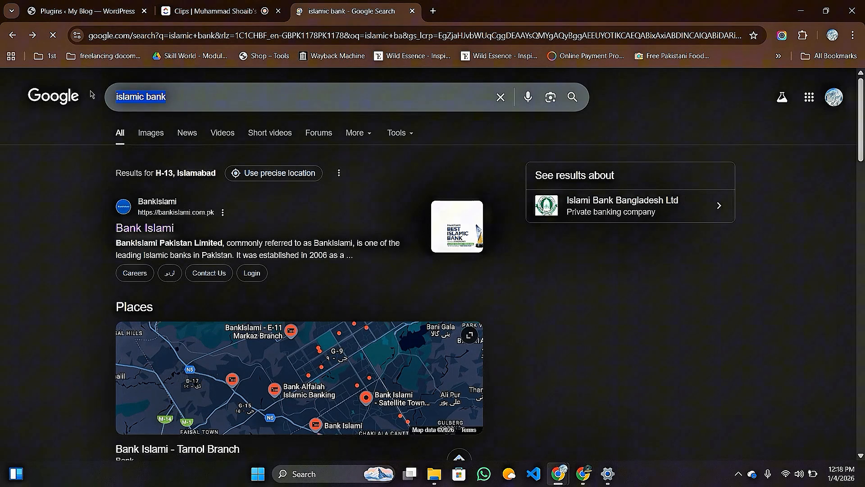
key("BackSpace")
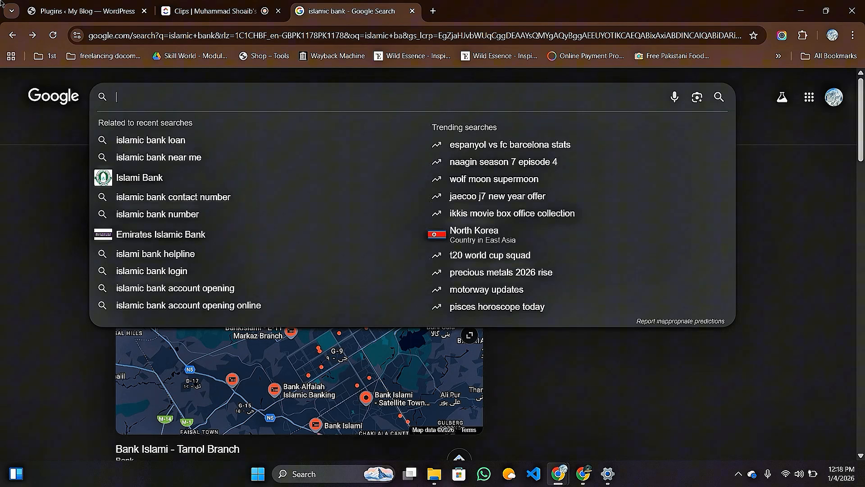
Search for 'Hbl' and browse the HBL website.
type("Hbl")
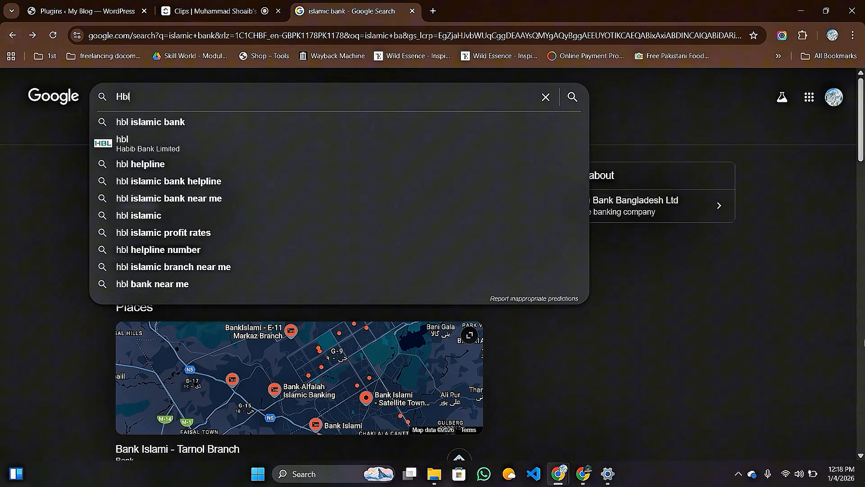
left_click(159, 147)
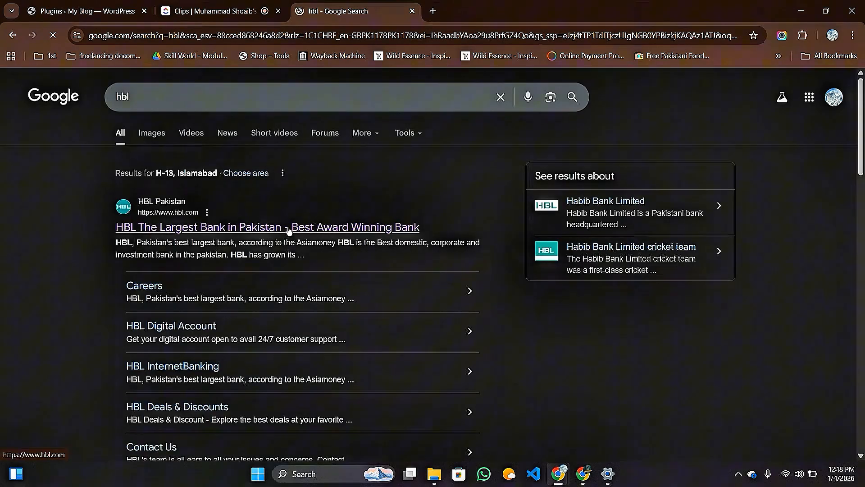
left_click(289, 228)
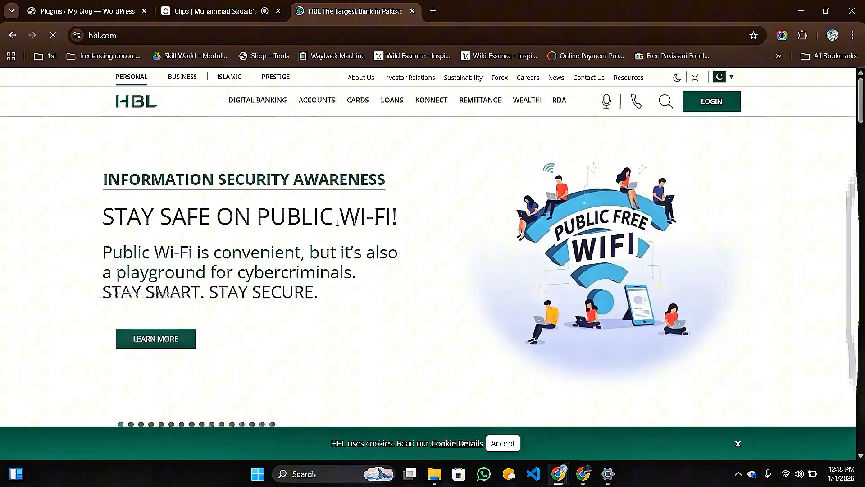
scroll(341, 227, "down", 4)
scroll(341, 226, "up", 2)
scroll(340, 226, "up", 2)
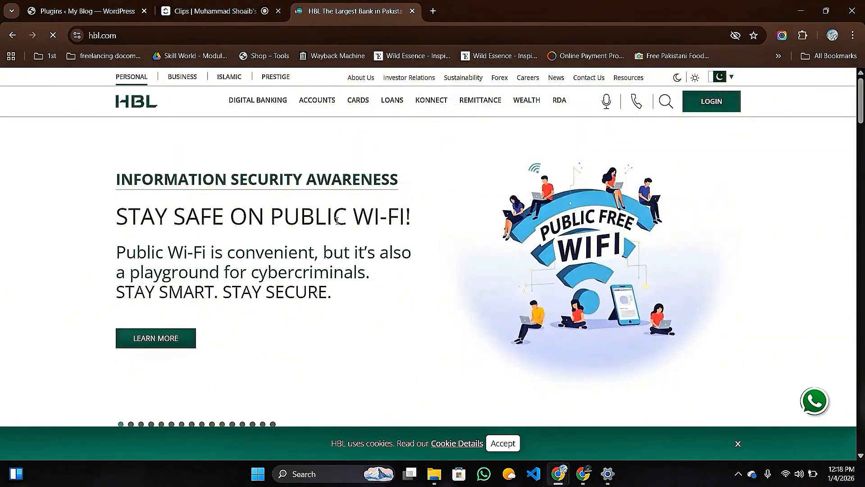
Back on the results, replace the query with a search for Meezan bank.
left_click(11, 35)
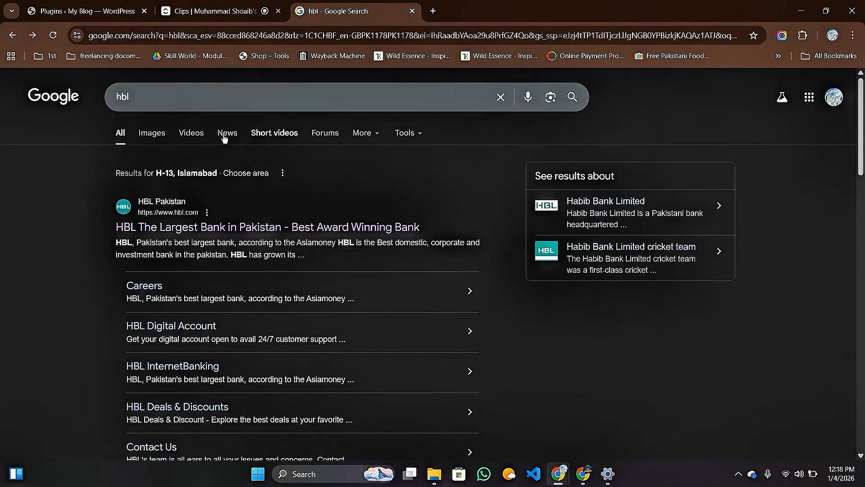
key("BackSpace")
type("Mezan bank")
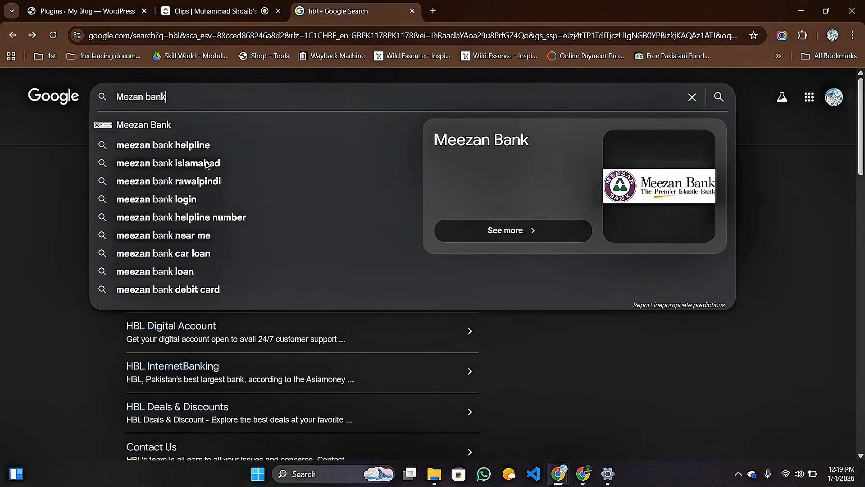
left_click(149, 124)
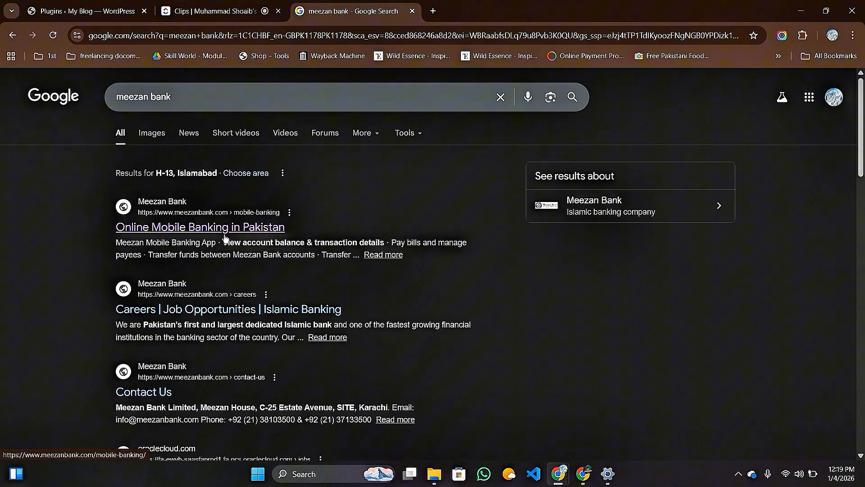
View Meezan Bank's mobile banking page with the MeezanGPT chat panel collapsed.
left_click(222, 230)
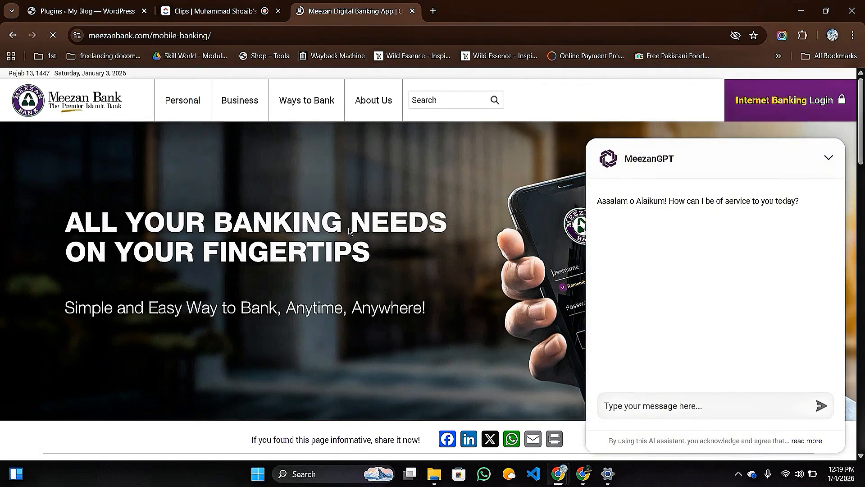
left_click(829, 160)
scroll(447, 245, "down", 3)
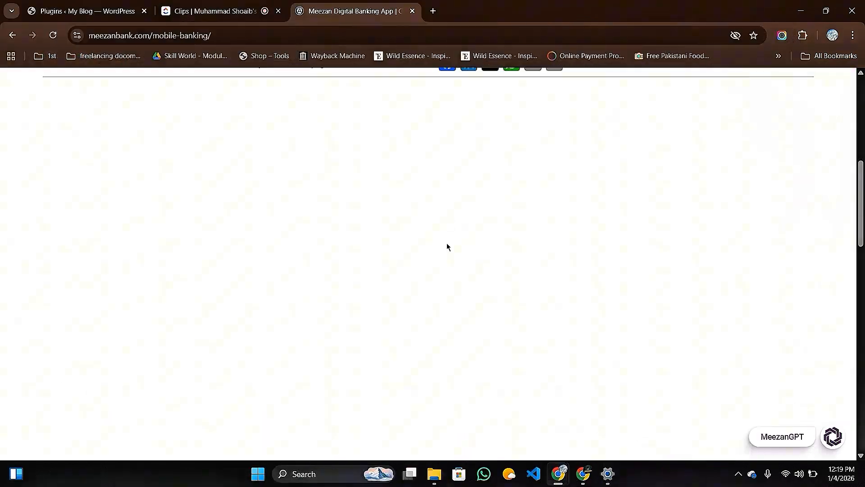
scroll(412, 264, "up", 3)
scroll(411, 264, "down", 10)
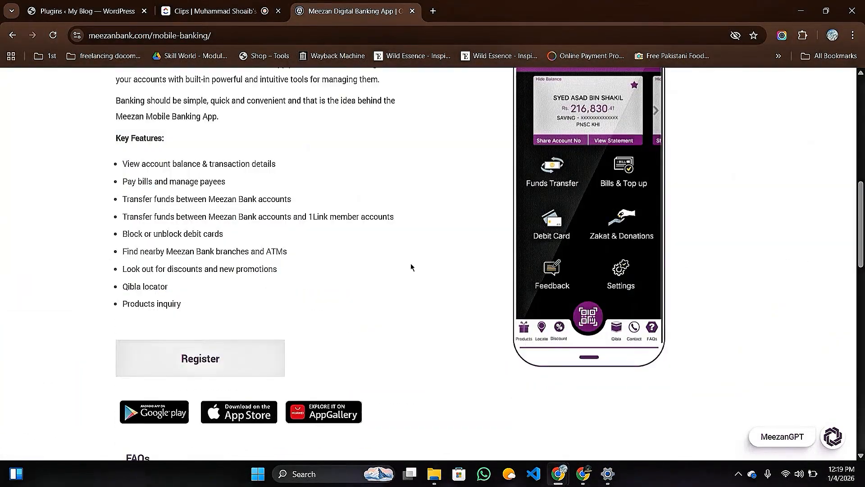
scroll(411, 264, "up", 10)
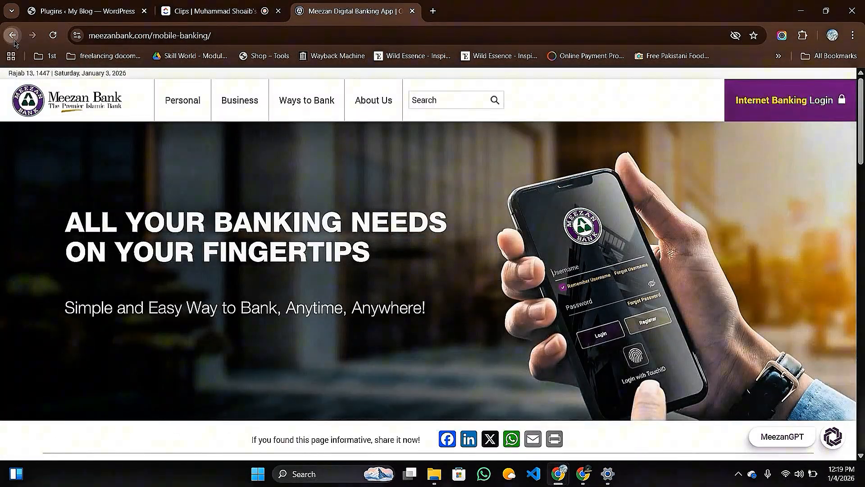
Return to the Meezan bank results and clear the search query.
left_click(12, 35)
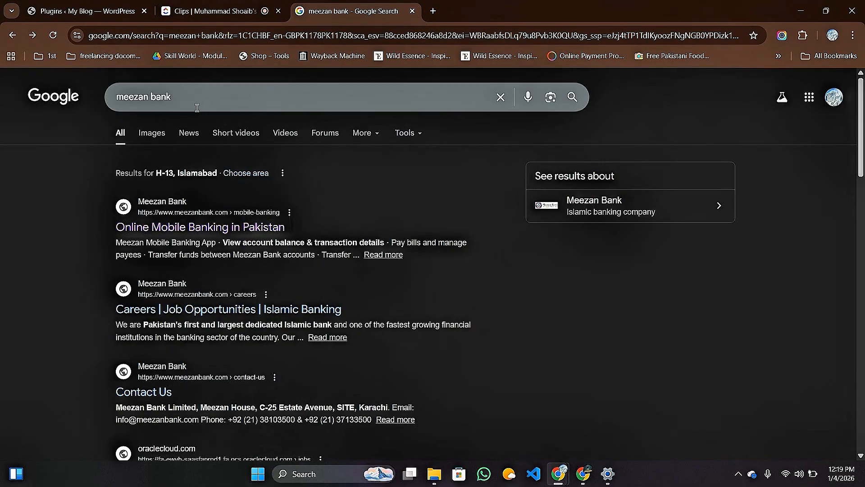
left_click_drag(181, 97, 31, 79)
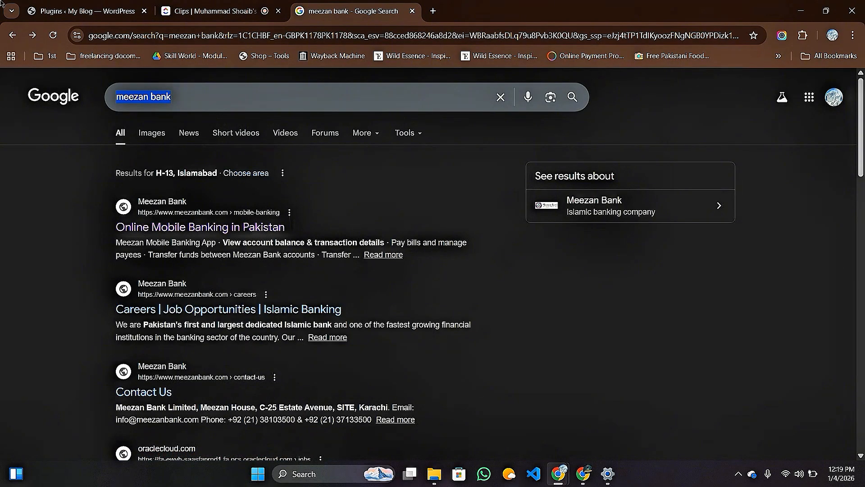
key("BackSpace")
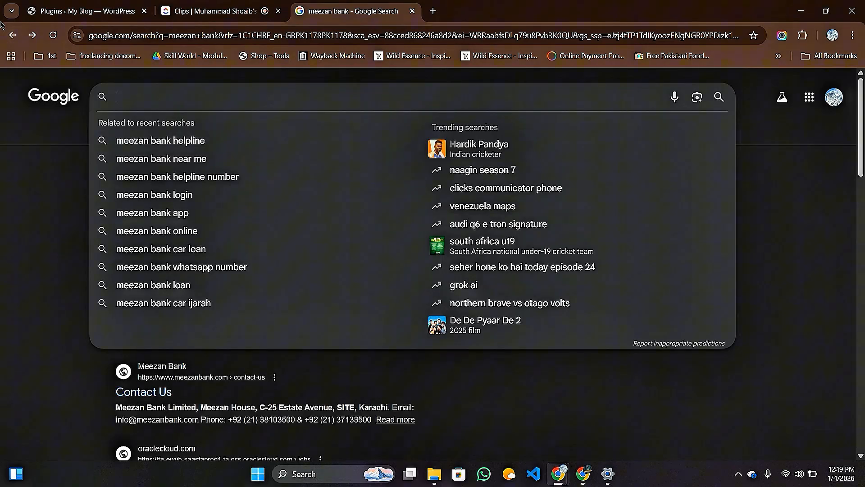
Search for 'popup' and show the image results.
type("popu")
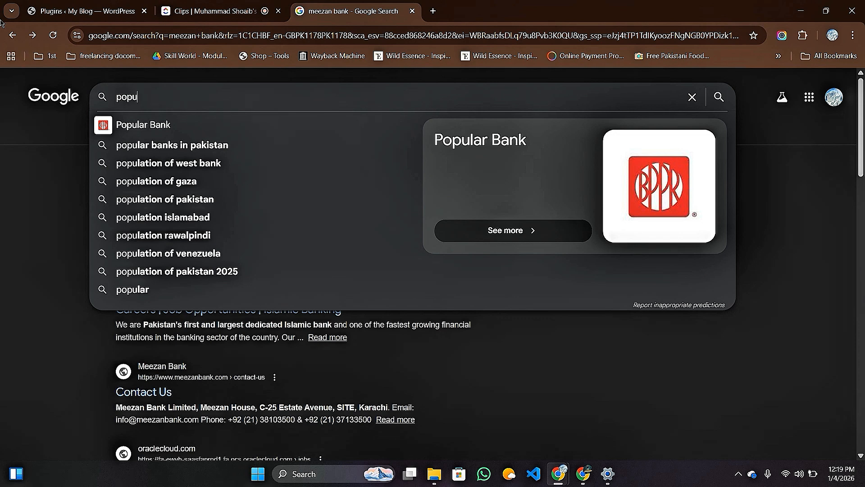
type("p")
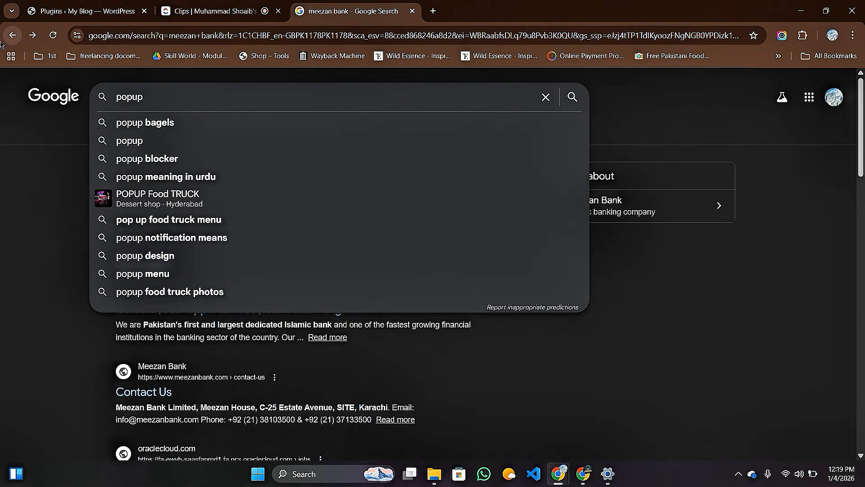
left_click(155, 140)
left_click(156, 141)
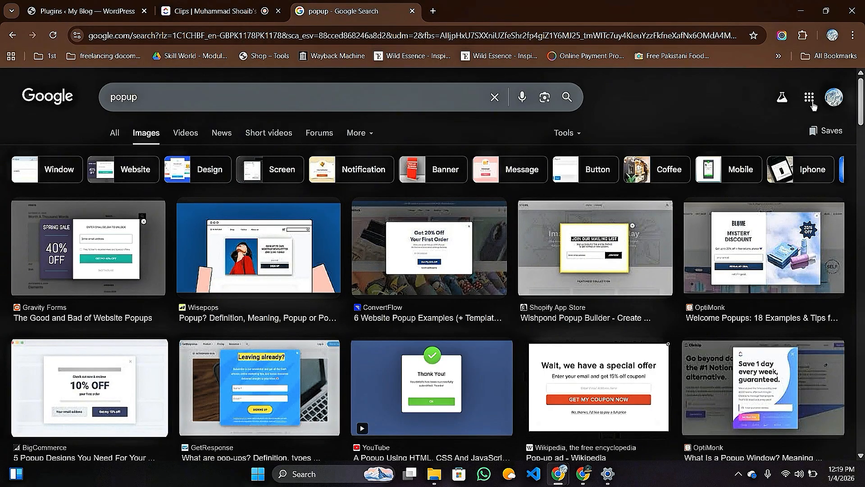
Set Chrome's page zoom to 125% and scroll through the popup design images.
left_click(853, 36)
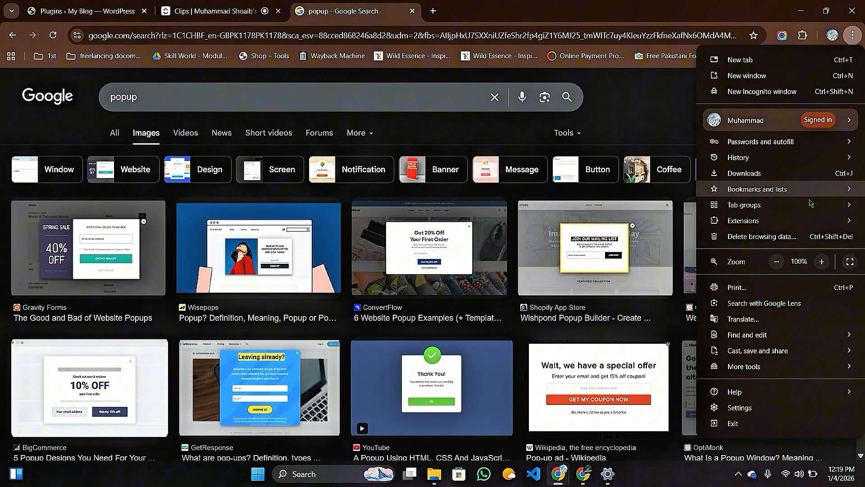
left_click(821, 262)
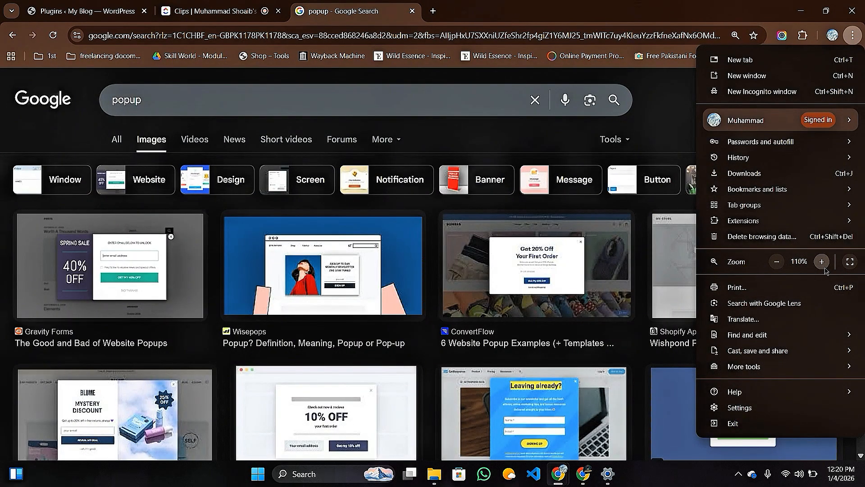
left_click(821, 262)
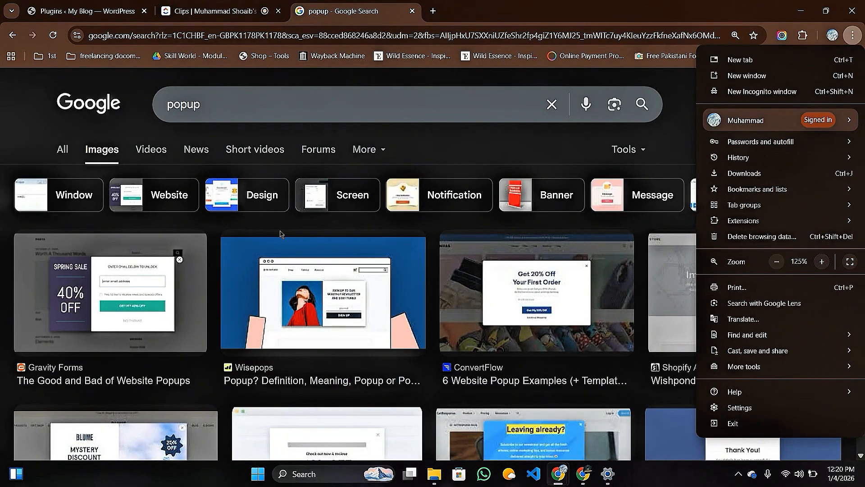
left_click(228, 229)
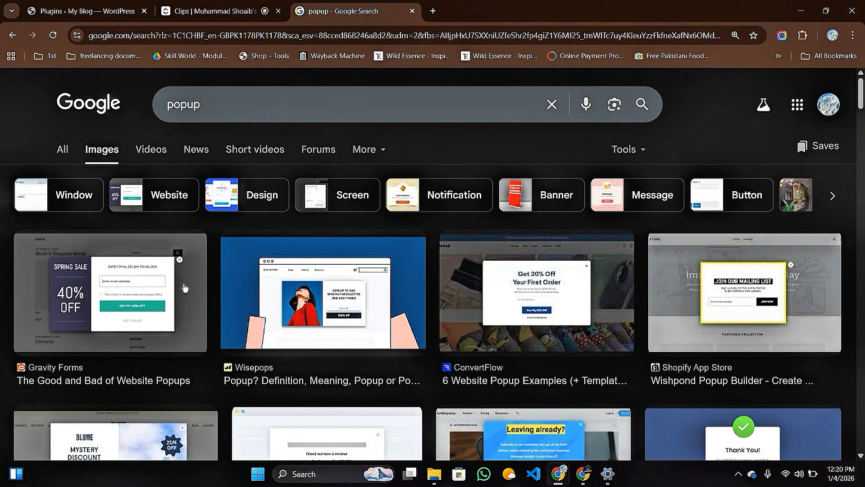
scroll(570, 292, "down", 3)
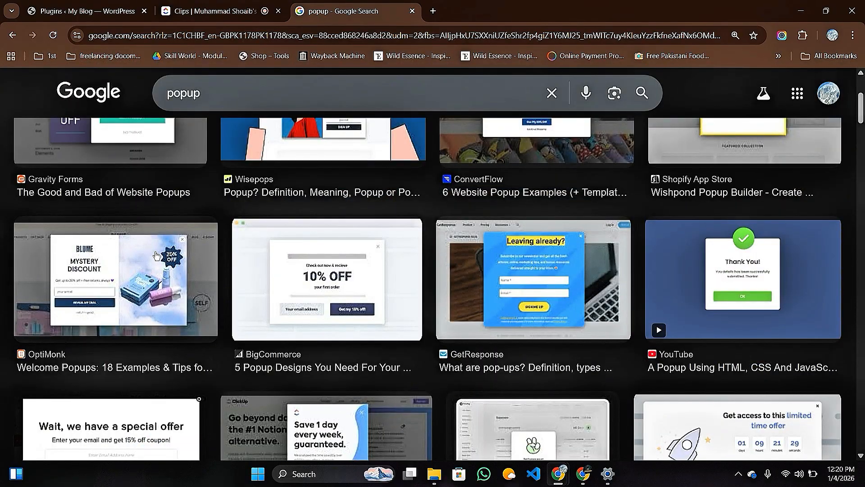
scroll(265, 284, "down", 3)
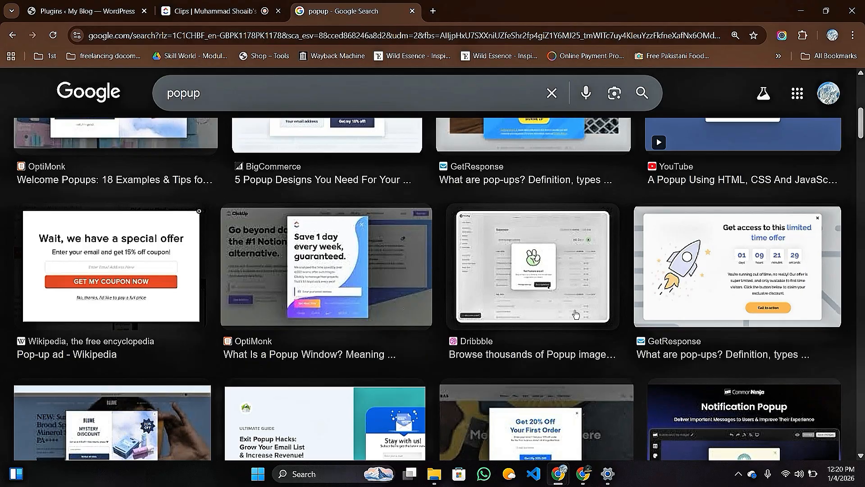
scroll(546, 313, "down", 1)
scroll(545, 312, "down", 2)
scroll(503, 355, "up", 8)
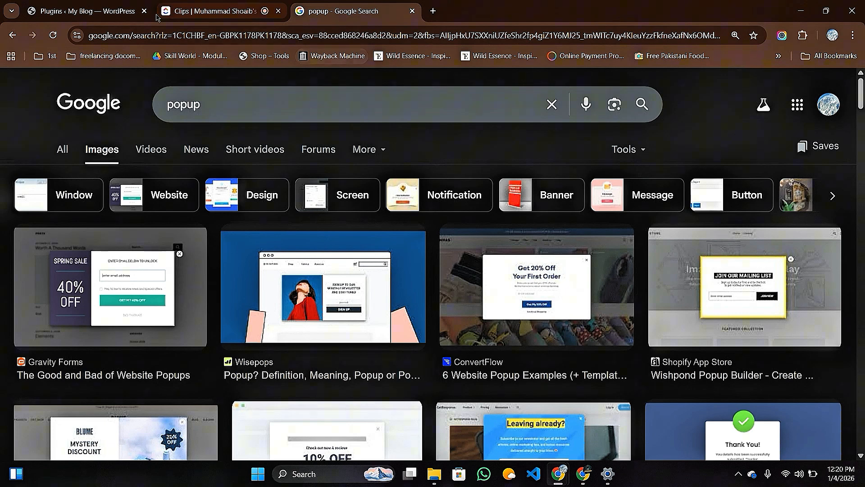
On WordPress's Add Plugins page, search the directory for 'popup'.
left_click(70, 9)
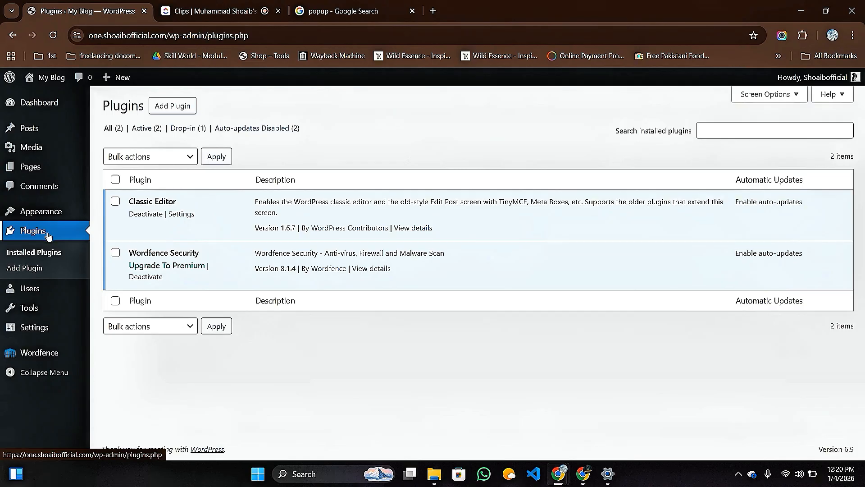
left_click(183, 108)
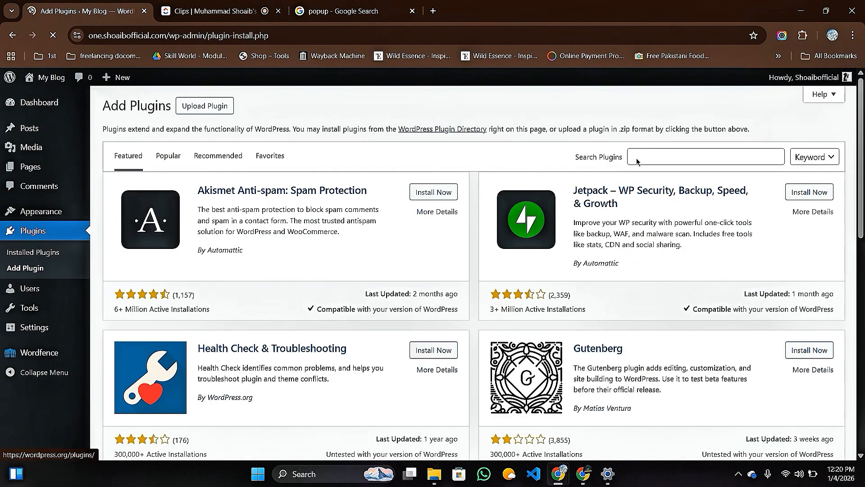
left_click(640, 155)
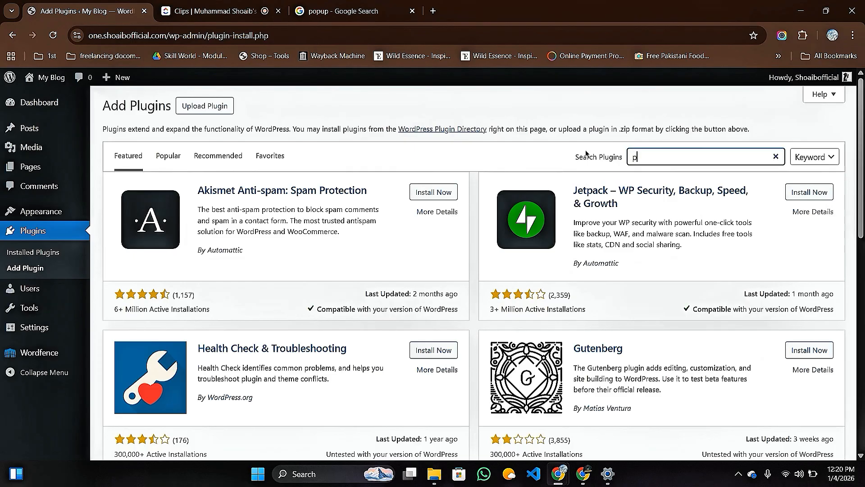
type("popu")
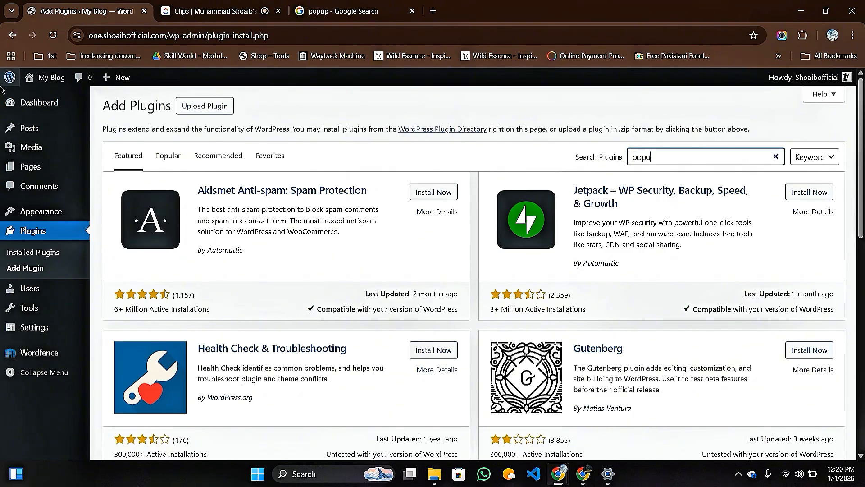
mouse_move(2, 89)
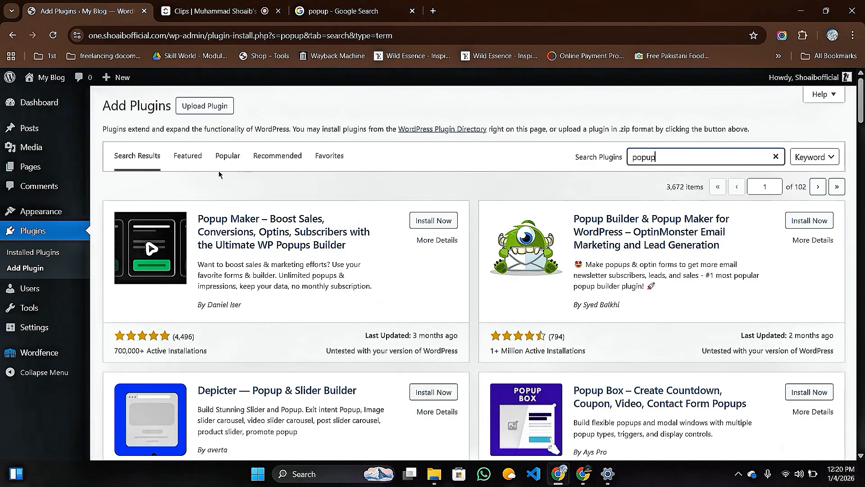
Compare the popup plugin cards, checking Popup Maker's active installations count.
scroll(405, 182, "down", 2)
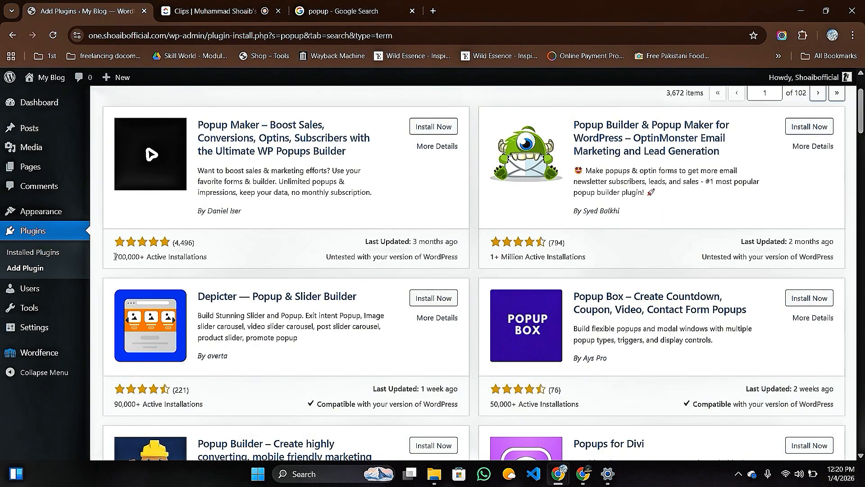
left_click_drag(115, 257, 219, 266)
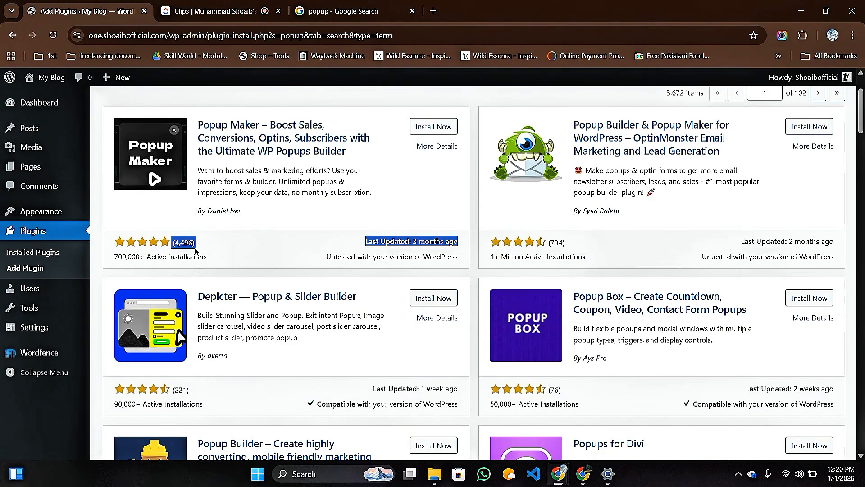
left_click(219, 266)
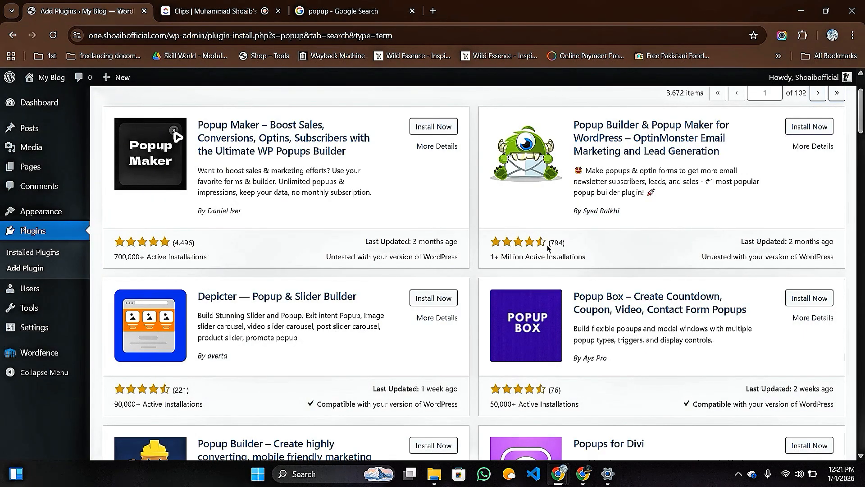
scroll(447, 289, "down", 4)
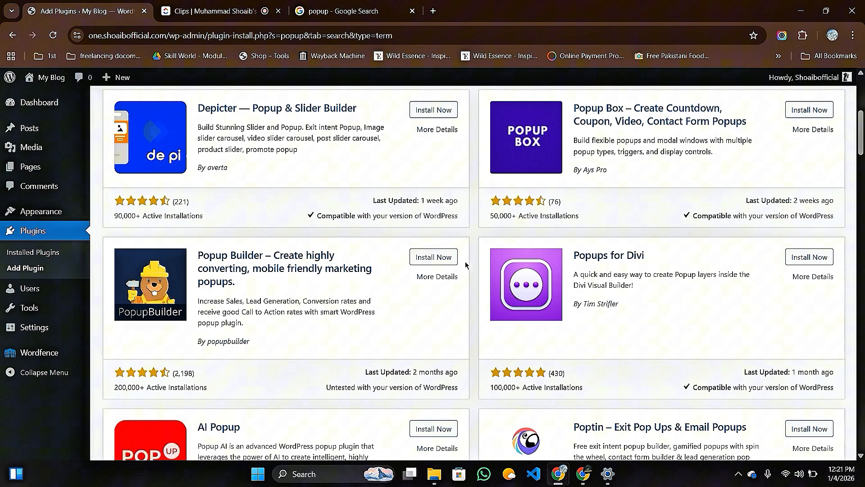
scroll(458, 305, "up", 4)
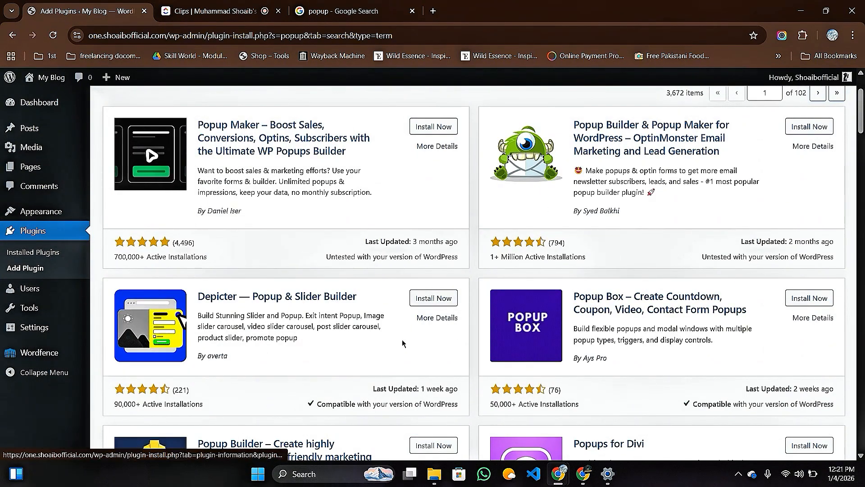
Install the Popup Box plugin and activate it.
left_click(807, 302)
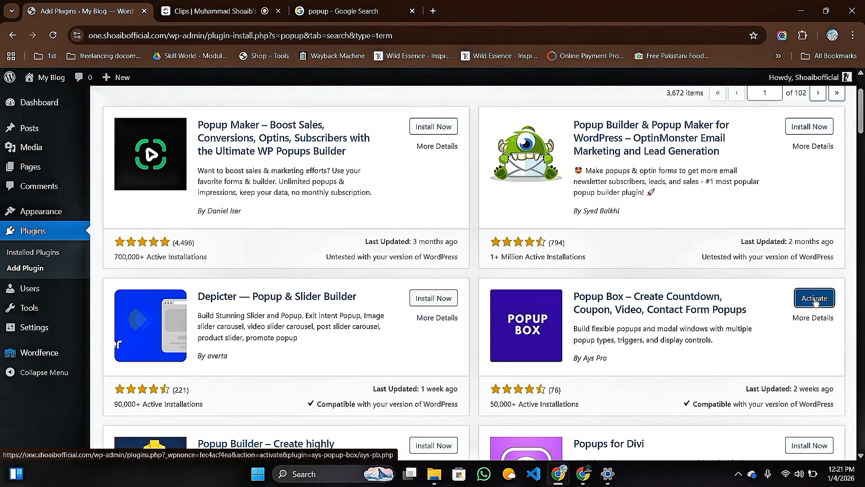
left_click(814, 301)
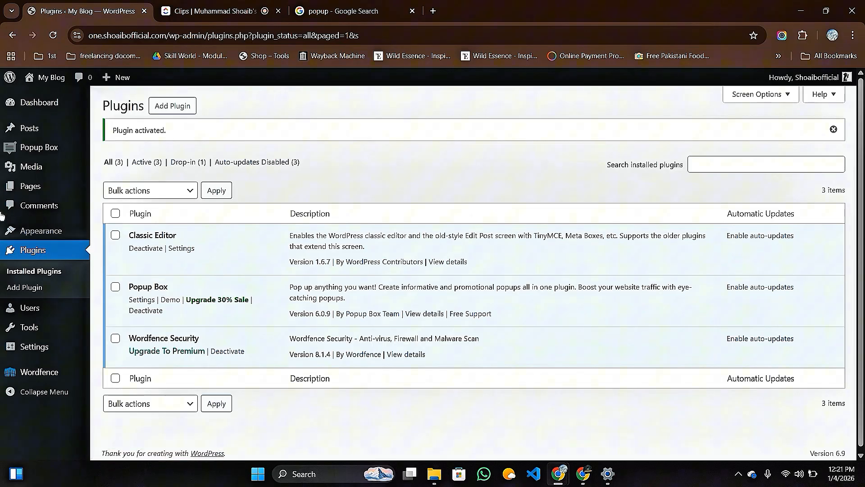
Go to the Popup Box dashboard list and edit the Demo Title popup.
mouse_move(9, 151)
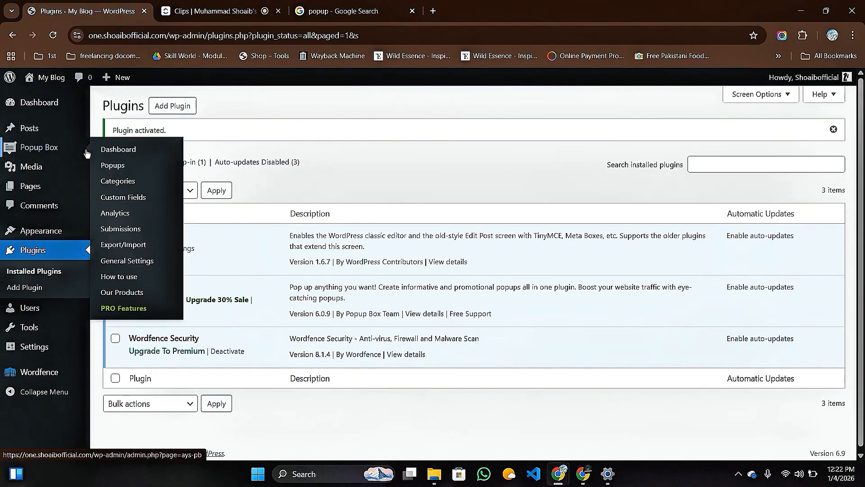
left_click(130, 153)
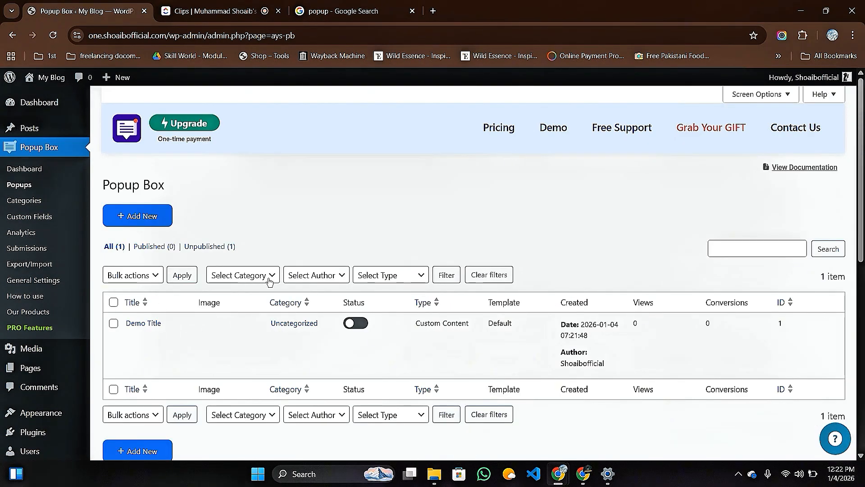
scroll(269, 281, "down", 2)
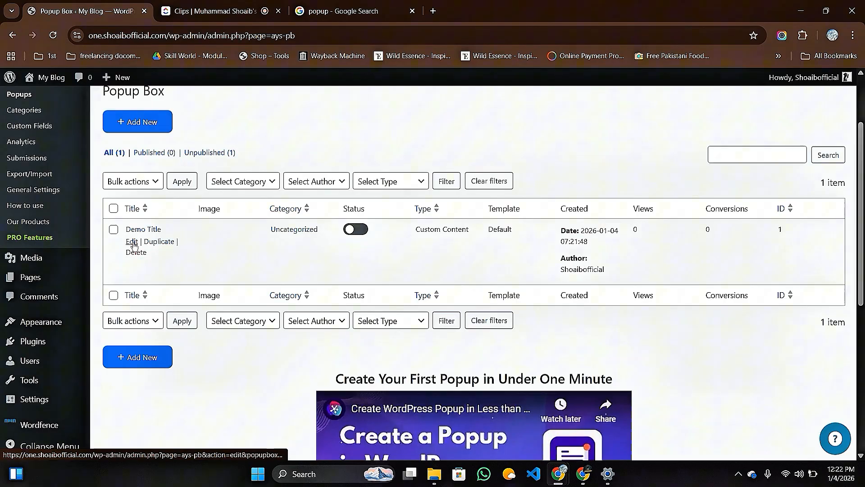
left_click(132, 243)
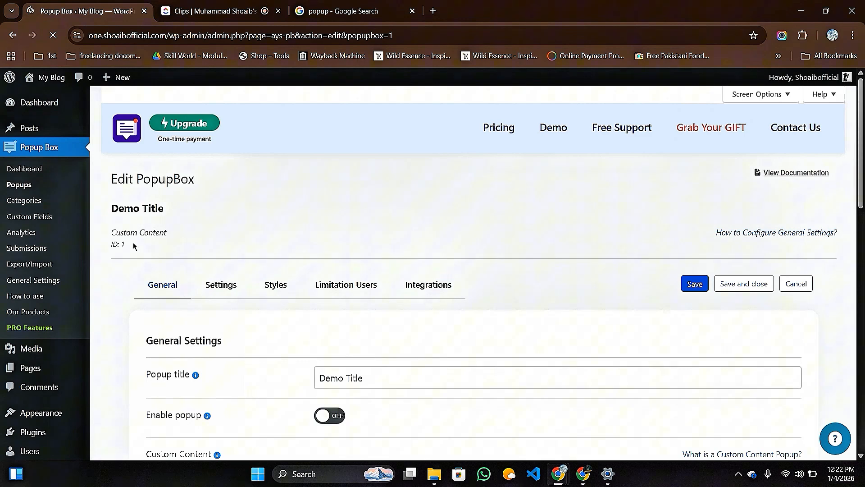
Replace the popup title 'Demo Title' with '40% Sale'.
scroll(418, 228, "down", 2)
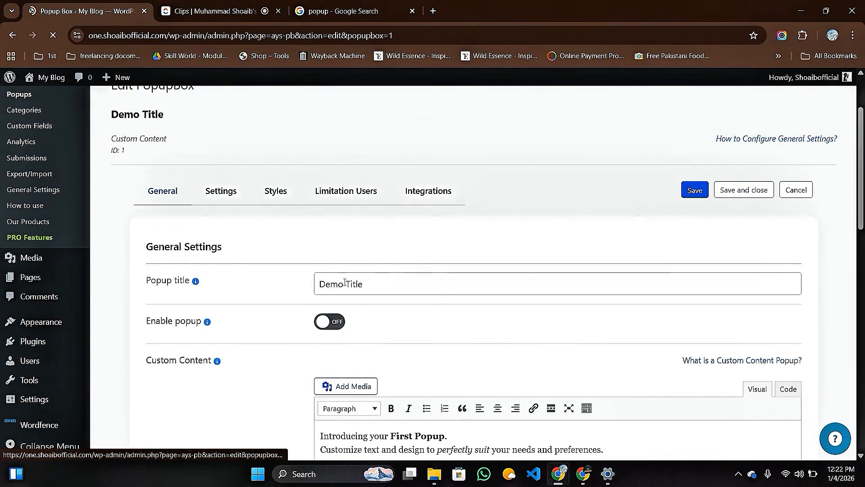
scroll(261, 337, "down", 4)
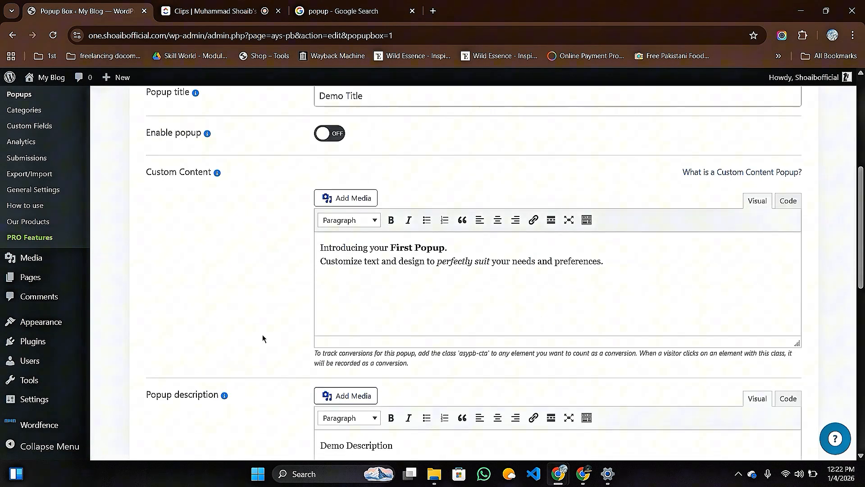
scroll(284, 329, "up", 6)
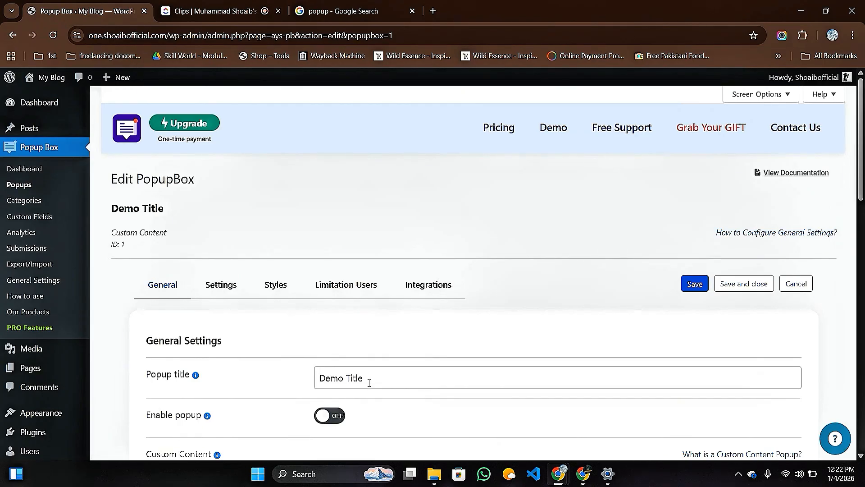
left_click_drag(368, 382, 283, 382)
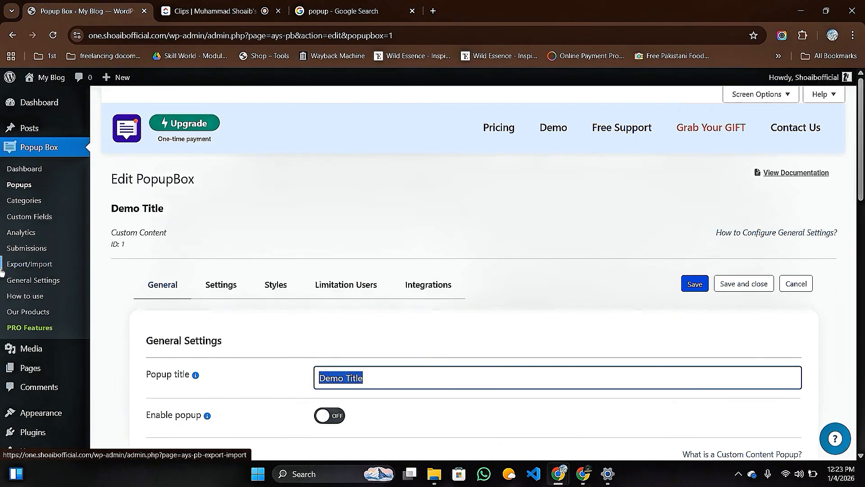
key("BackSpace")
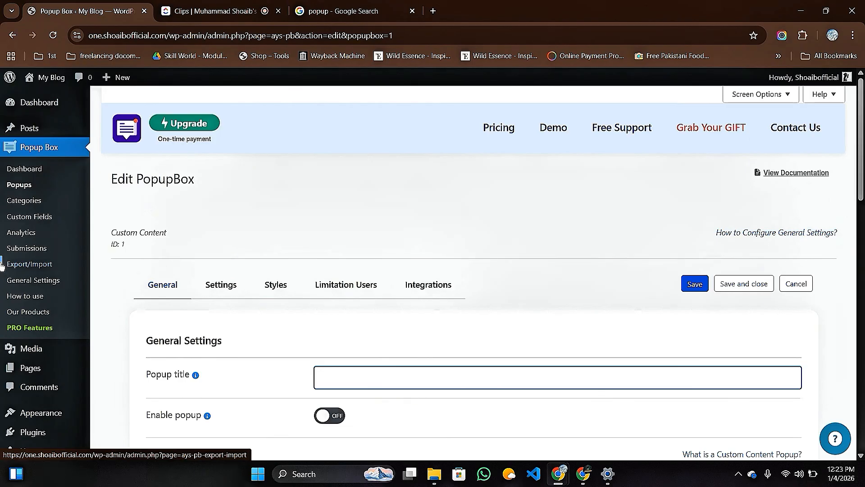
type("40")
type("%")
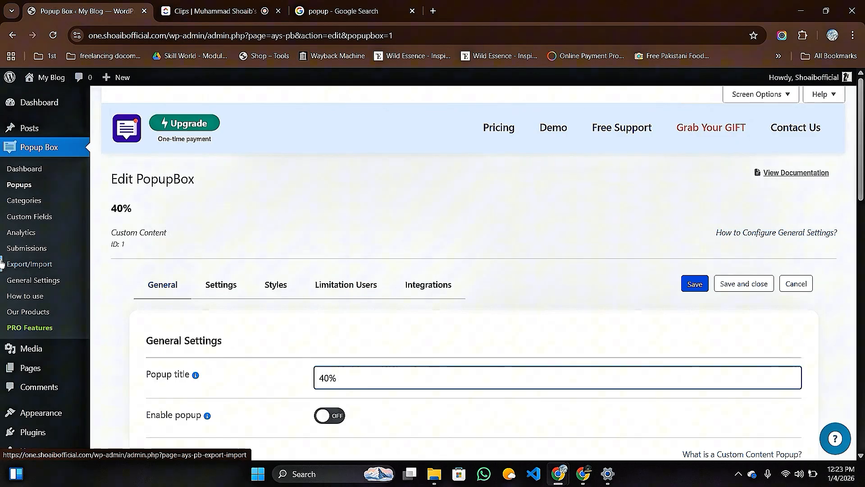
type("Sale")
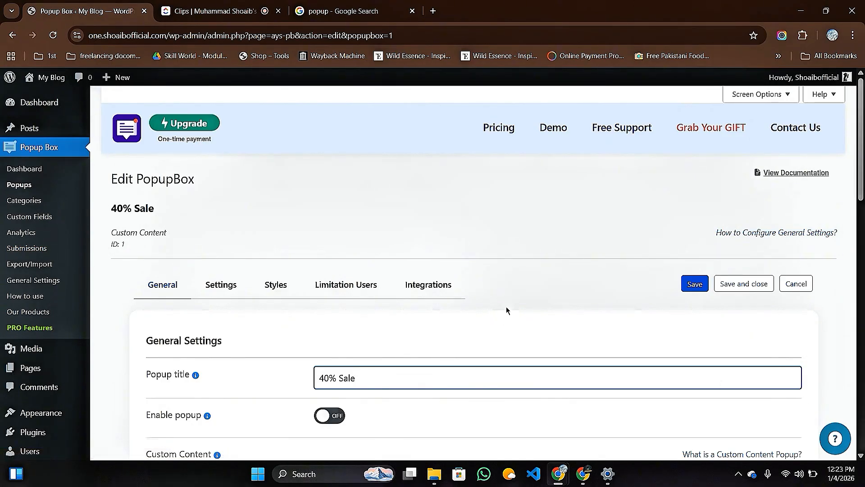
scroll(505, 298, "down", 4)
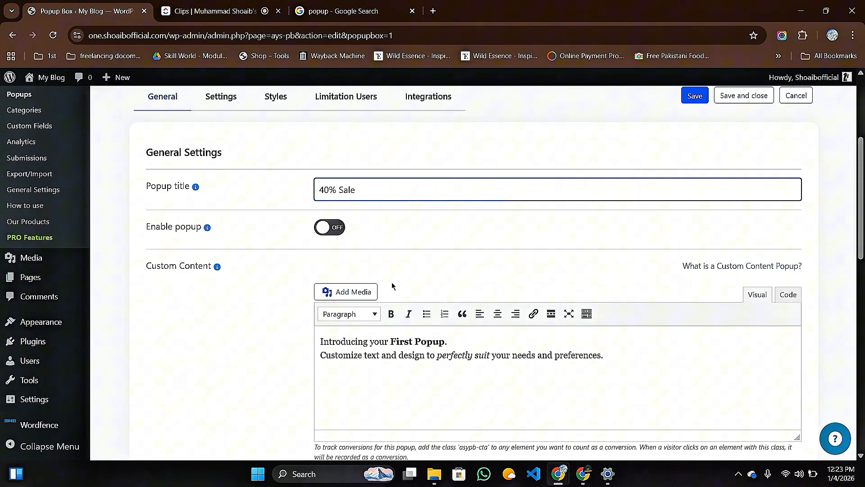
scroll(392, 284, "down", 2)
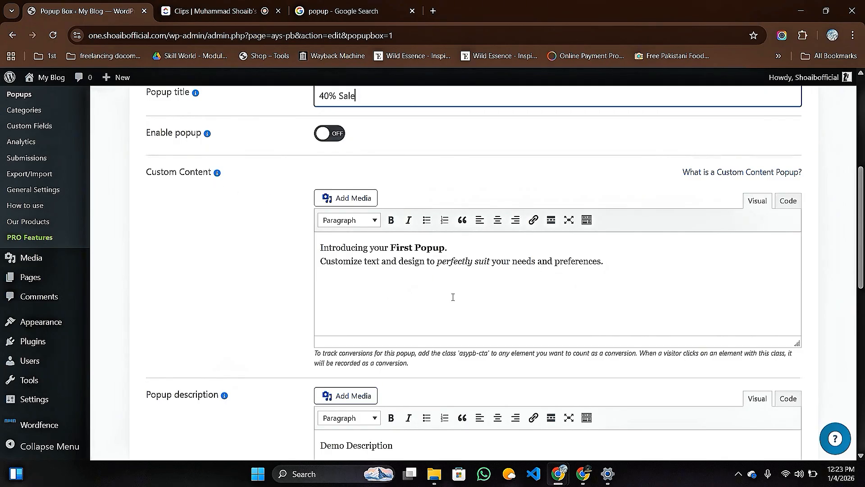
scroll(453, 297, "down", 2)
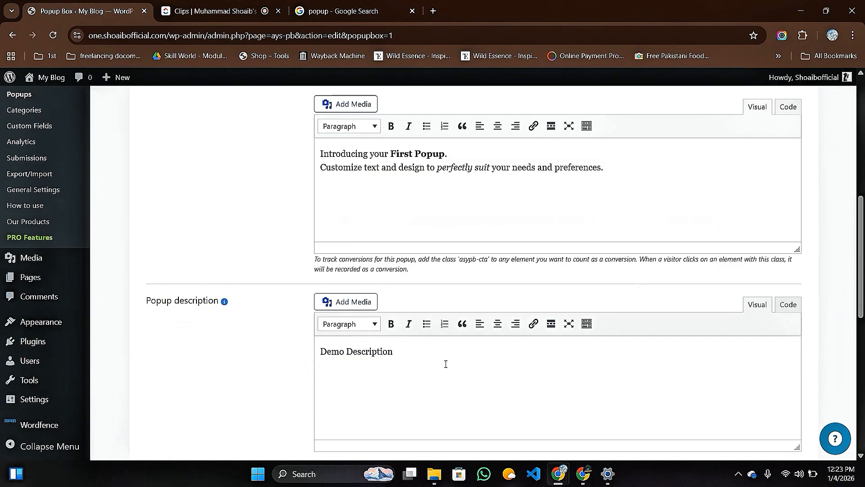
scroll(445, 363, "down", 4)
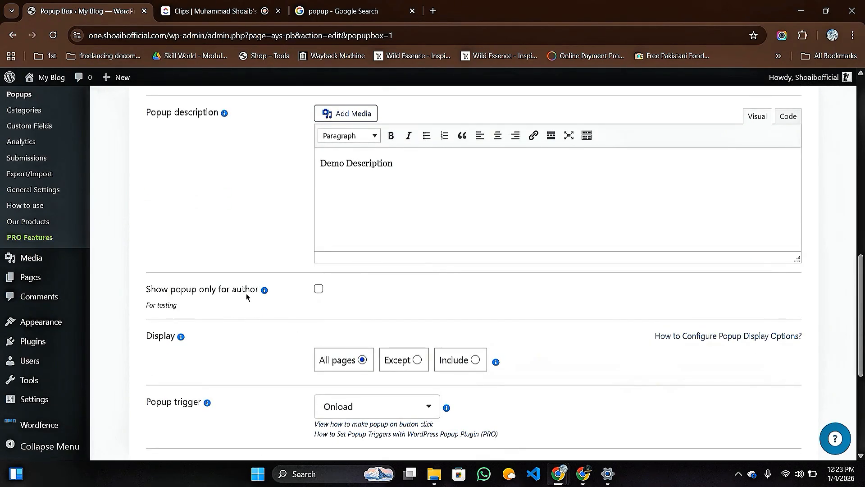
scroll(409, 306, "down", 2)
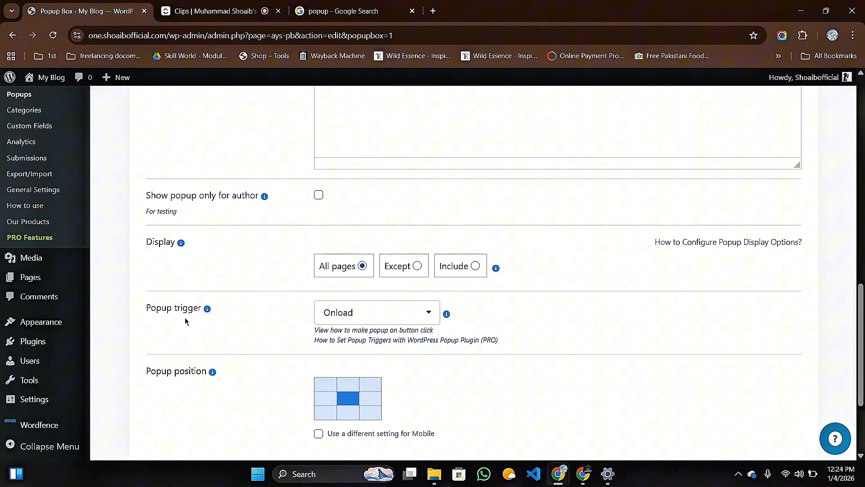
left_click(428, 313)
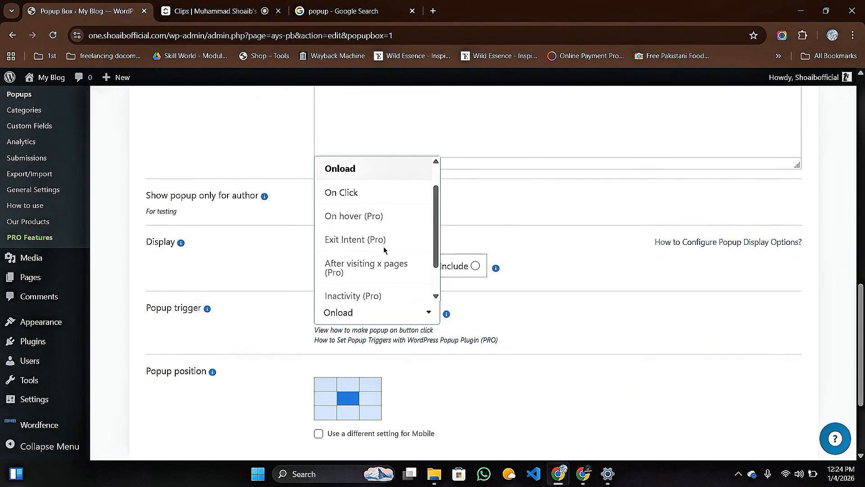
left_click(429, 315)
scroll(487, 329, "down", 3)
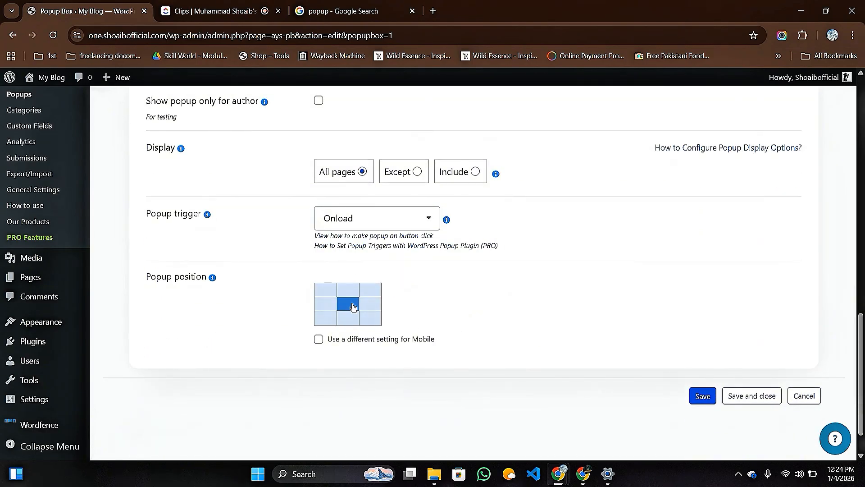
left_click(371, 290)
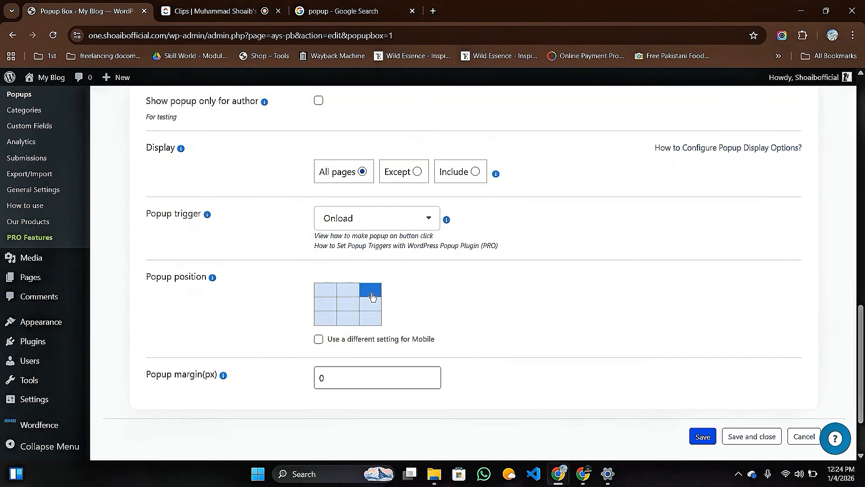
left_click(346, 296)
left_click(324, 296)
left_click(348, 304)
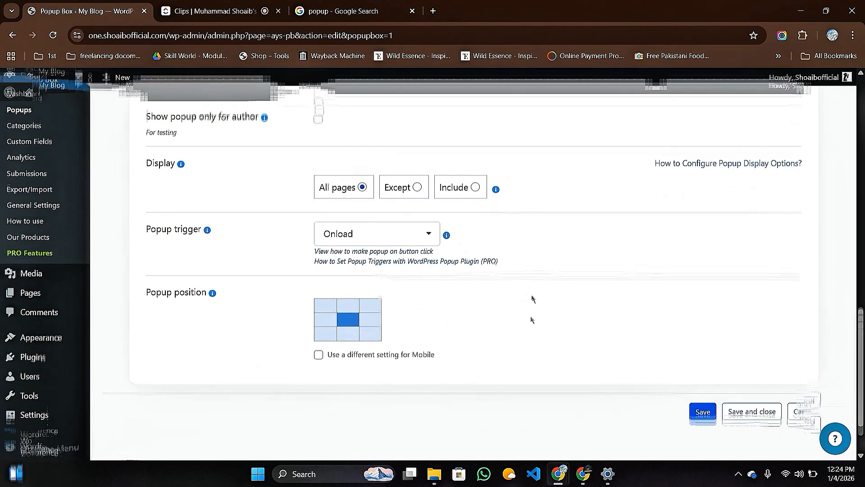
scroll(532, 305, "up", 10)
scroll(251, 262, "up", 4)
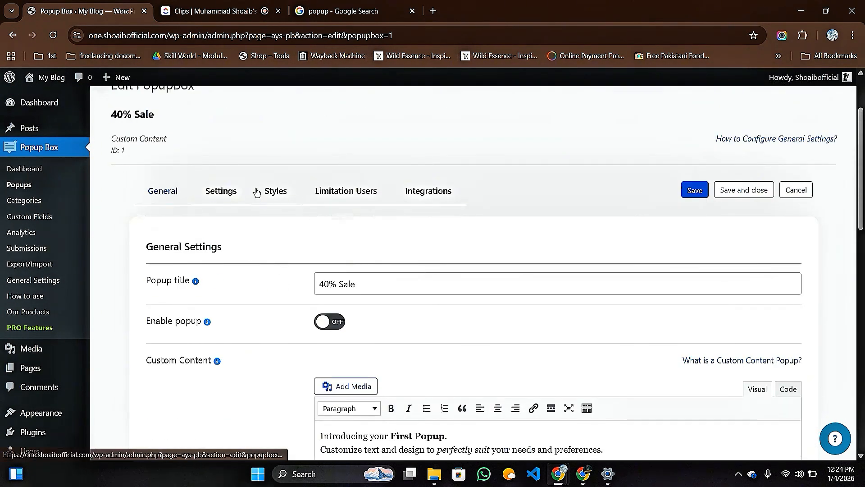
Review the Settings tab's opening, closing and advanced options: Open Delay 0 ms, Autoclose 20 seconds.
left_click(225, 195)
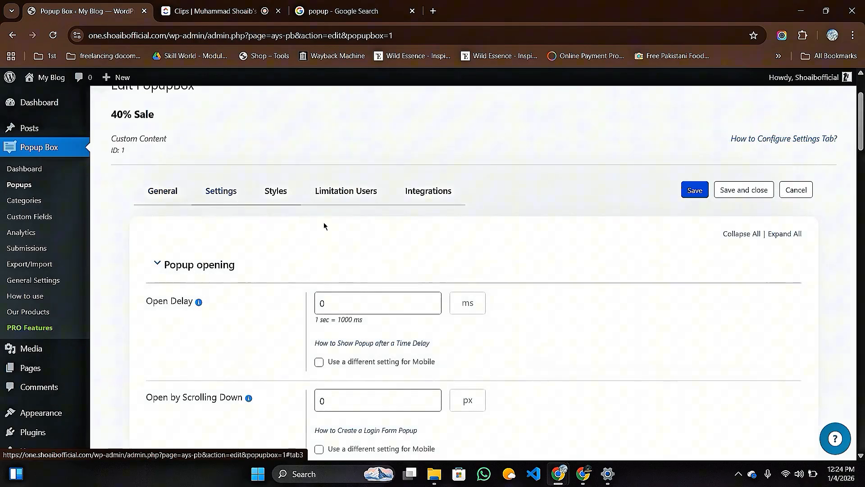
scroll(243, 270, "down", 2)
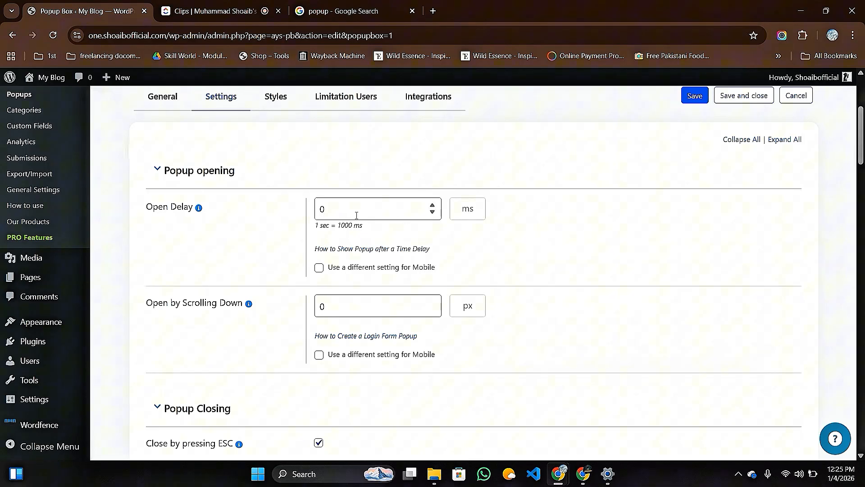
scroll(289, 270, "down", 2)
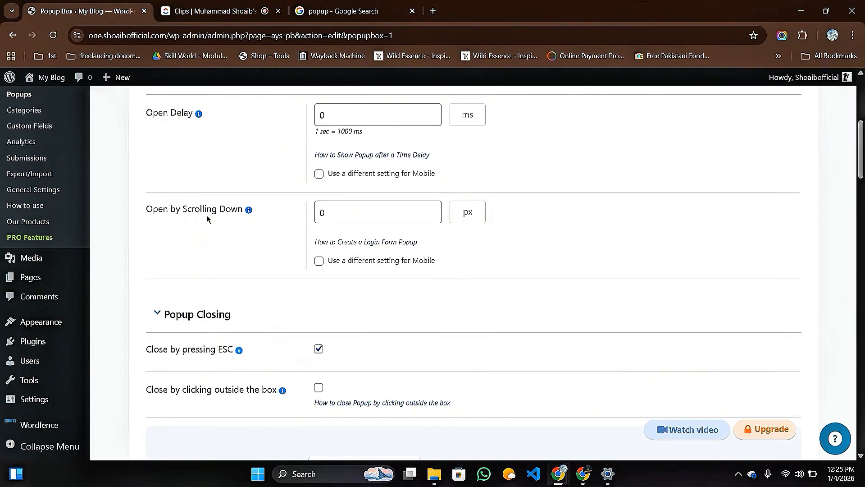
scroll(303, 305, "down", 2)
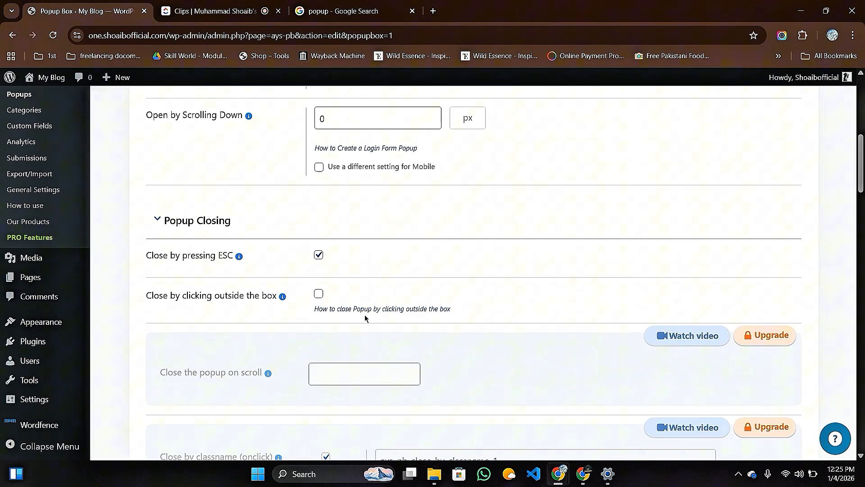
scroll(391, 315, "down", 4)
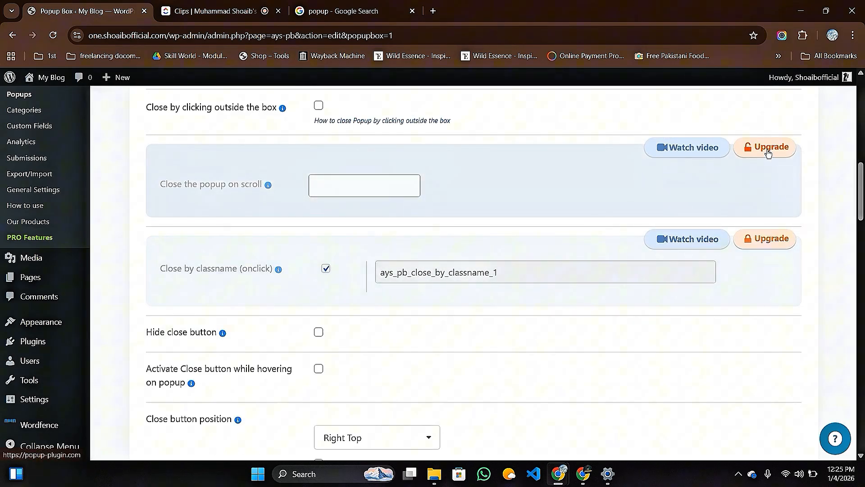
scroll(428, 230, "down", 1)
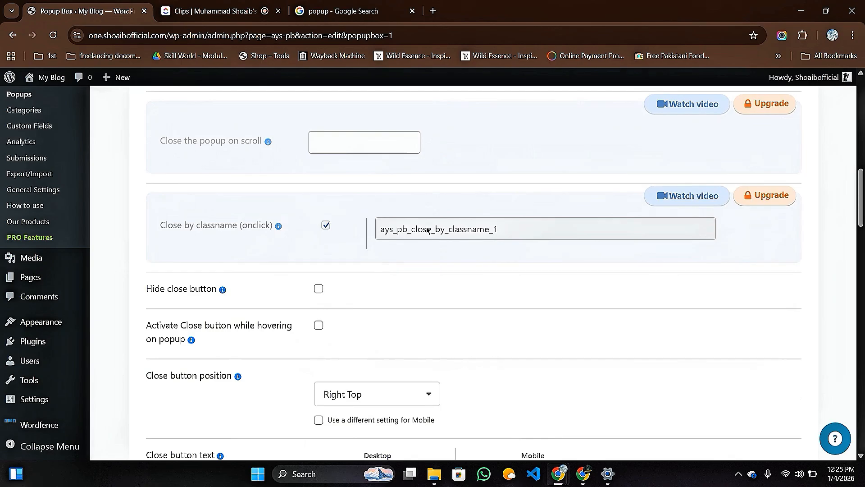
scroll(427, 230, "down", 1)
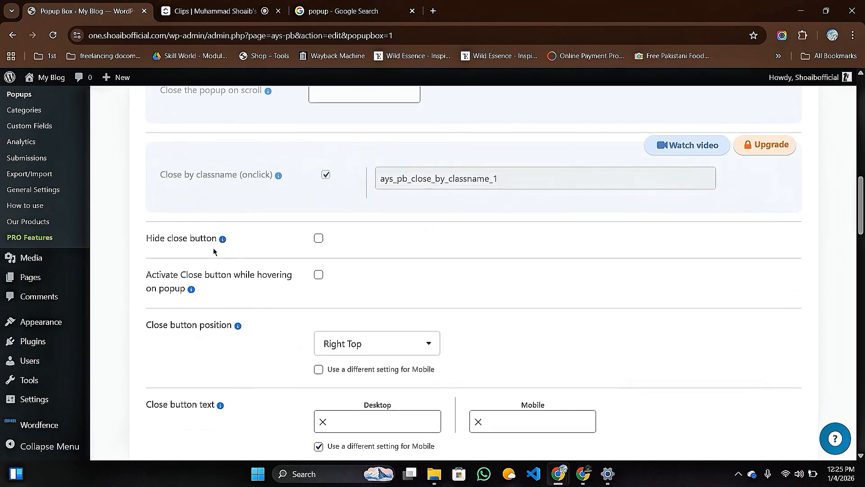
scroll(269, 284, "down", 2)
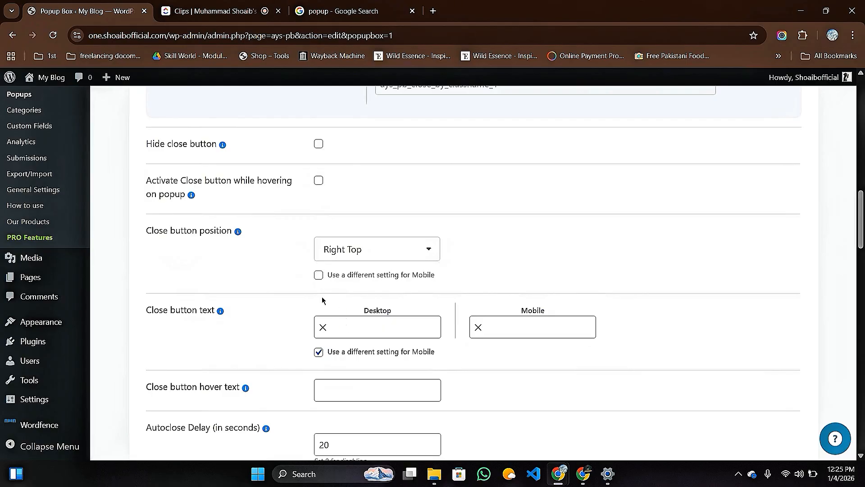
scroll(269, 296, "down", 4)
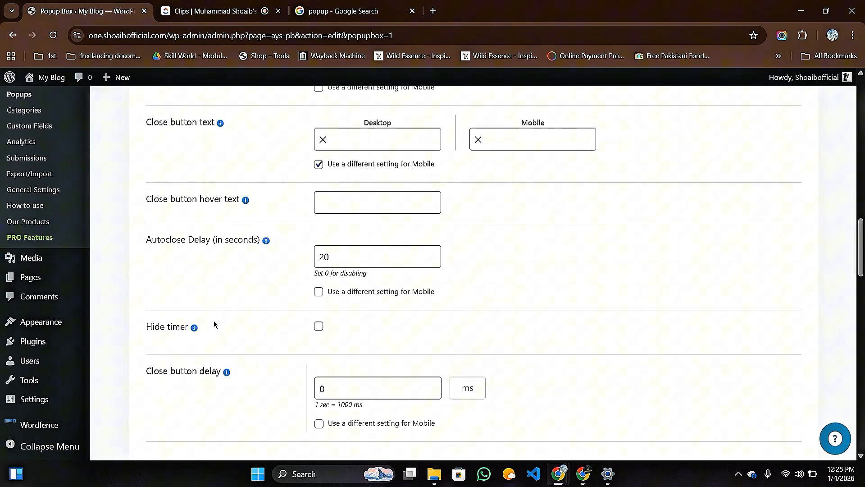
scroll(231, 323, "down", 6)
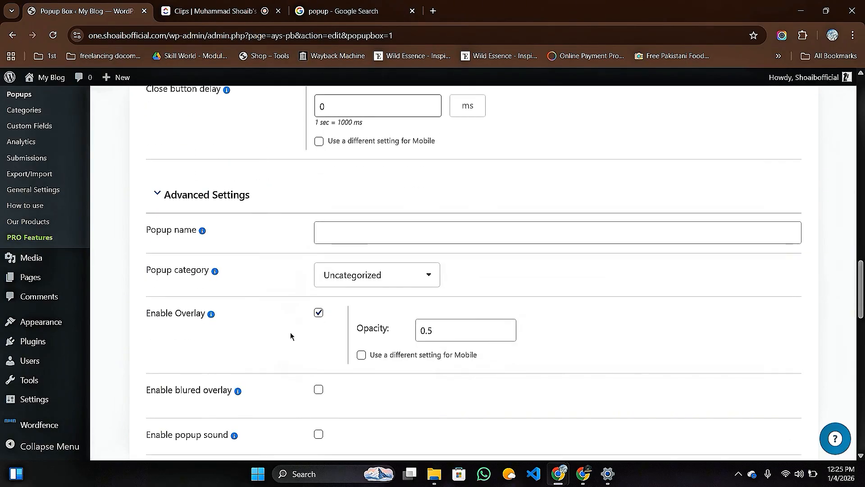
scroll(289, 331, "up", 11)
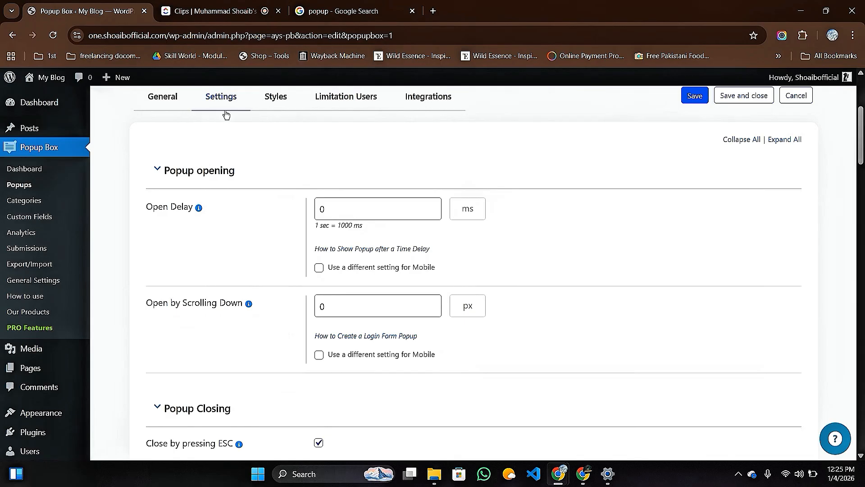
scroll(286, 170, "up", 4)
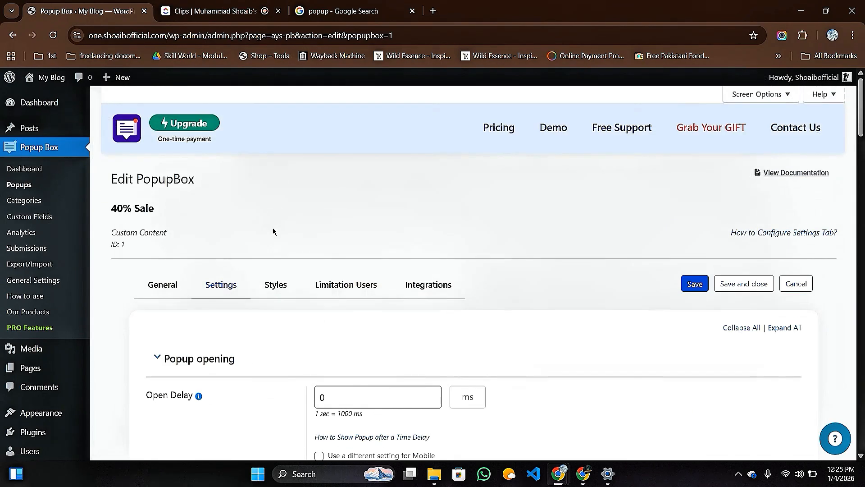
Open the popup's Styles tab and look over the Default, Modern, Red and Minimal templates.
left_click(277, 289)
scroll(416, 241, "down", 2)
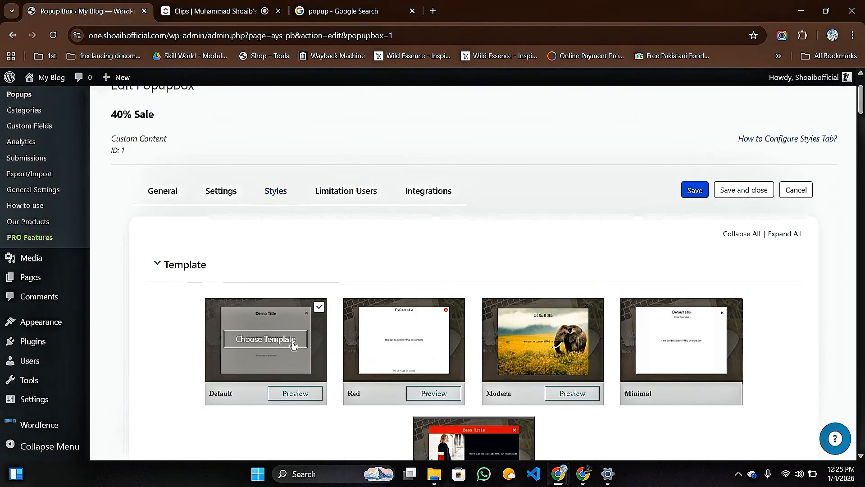
mouse_move(410, 340)
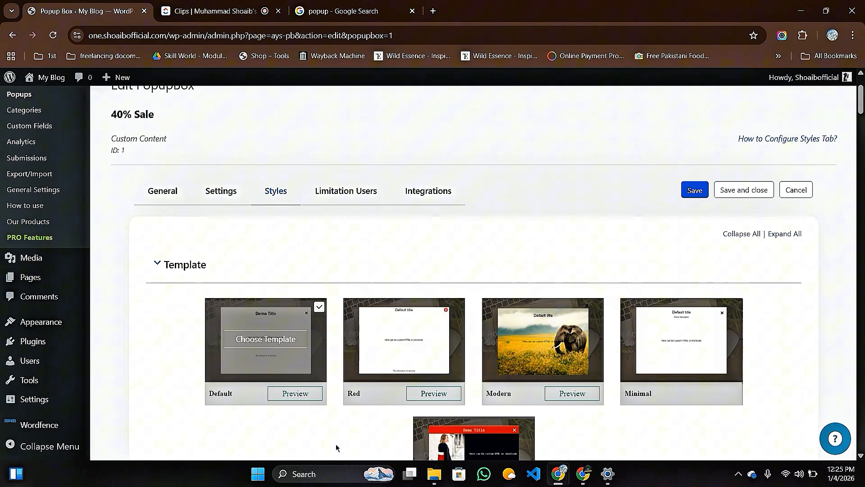
mouse_move(541, 354)
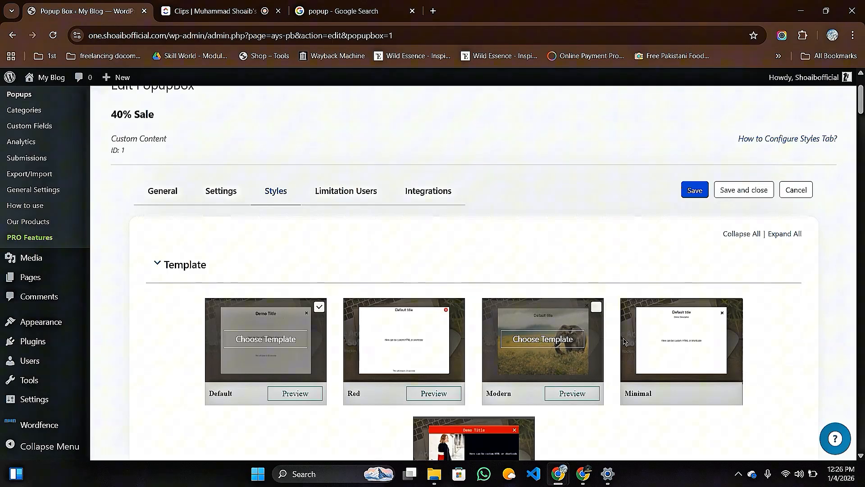
mouse_move(658, 355)
scroll(658, 355, "down", 4)
mouse_move(448, 309)
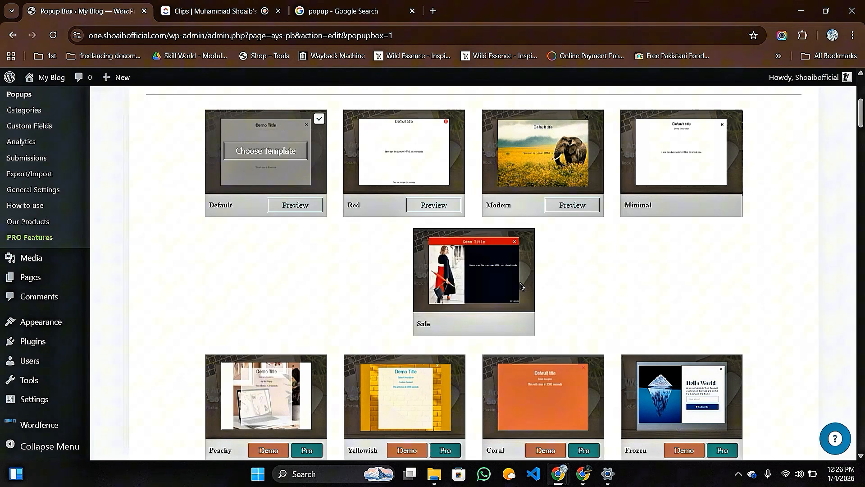
scroll(307, 296, "down", 4)
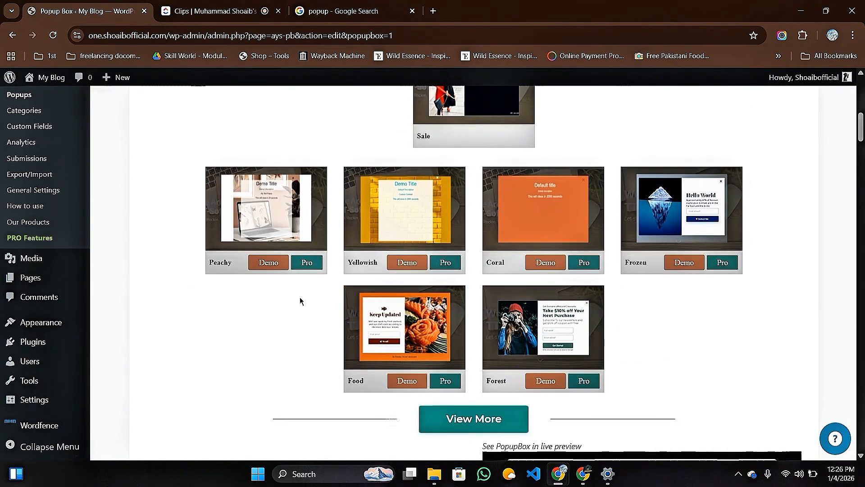
scroll(299, 297, "up", 2)
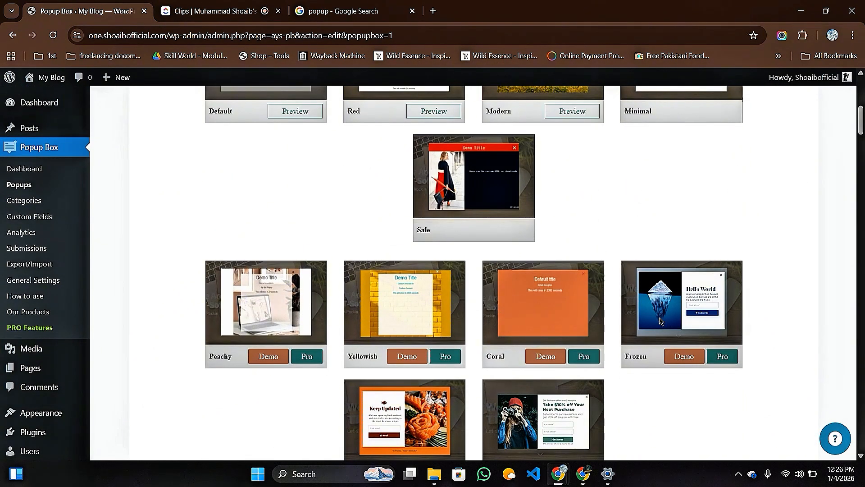
mouse_move(607, 473)
scroll(329, 334, "up", 7)
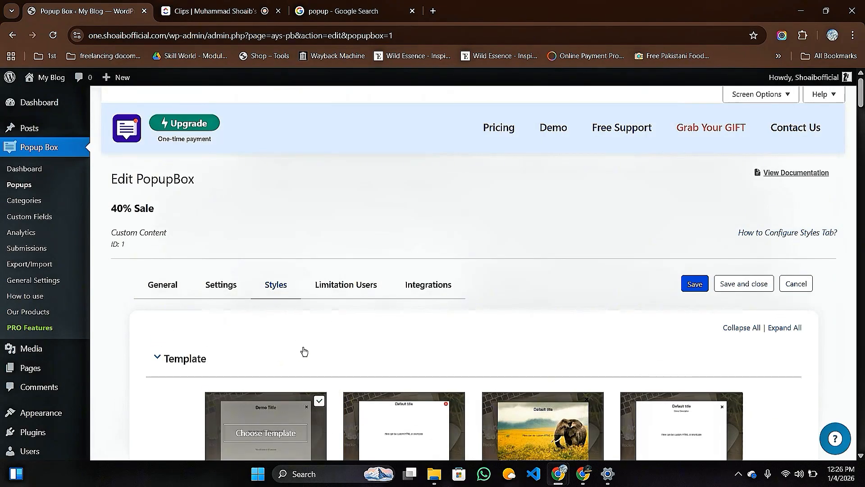
scroll(300, 350, "down", 2)
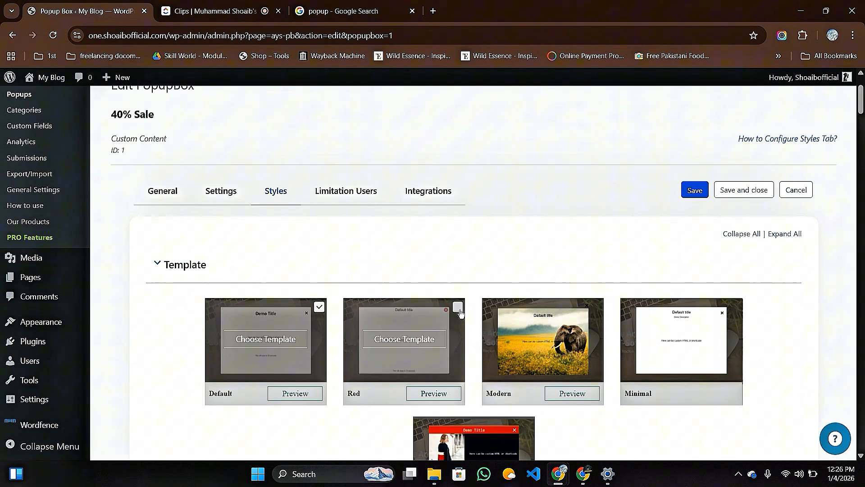
Choose the Red template, try Modern, then settle back on Red.
left_click(458, 308)
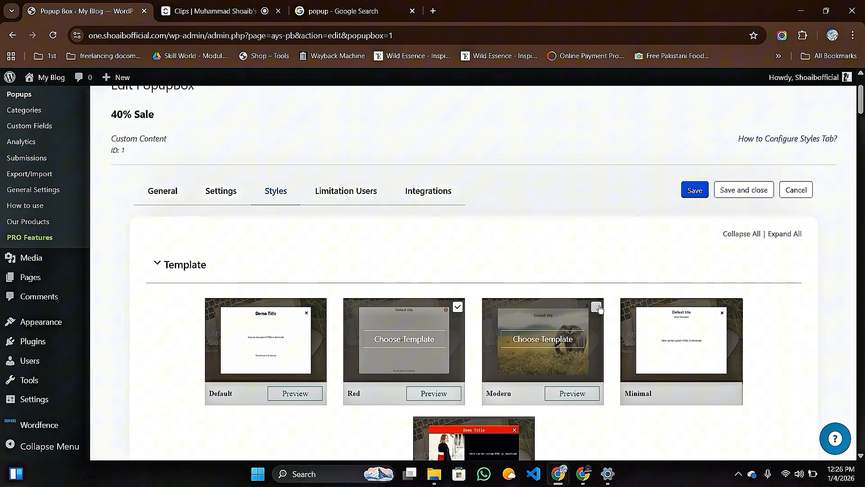
left_click(598, 307)
left_click(457, 307)
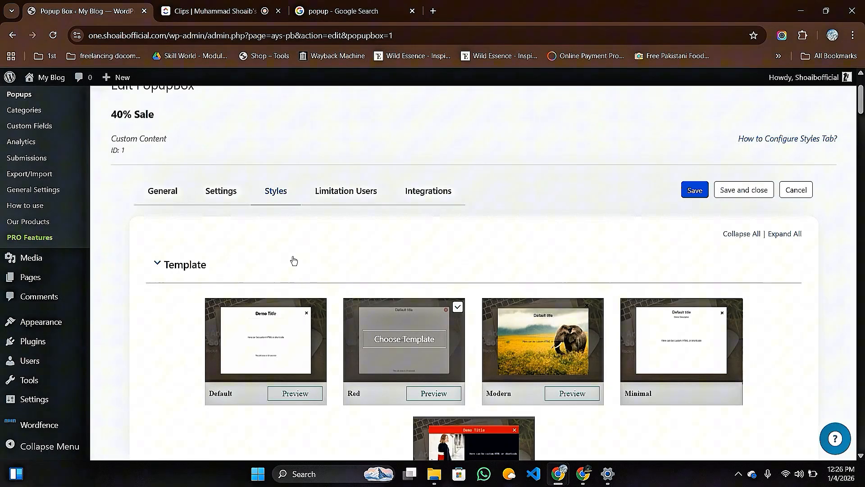
Scroll through the popup's Limitation Users settings.
left_click(345, 196)
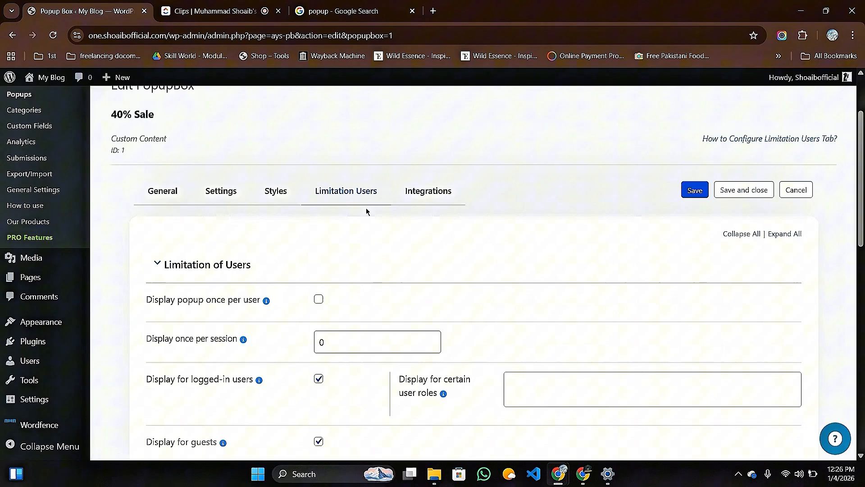
scroll(373, 270, "down", 4)
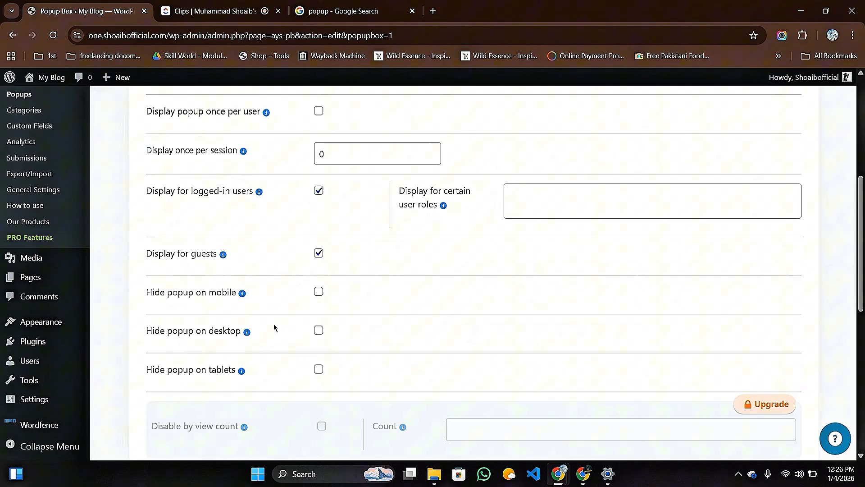
scroll(276, 303, "up", 4)
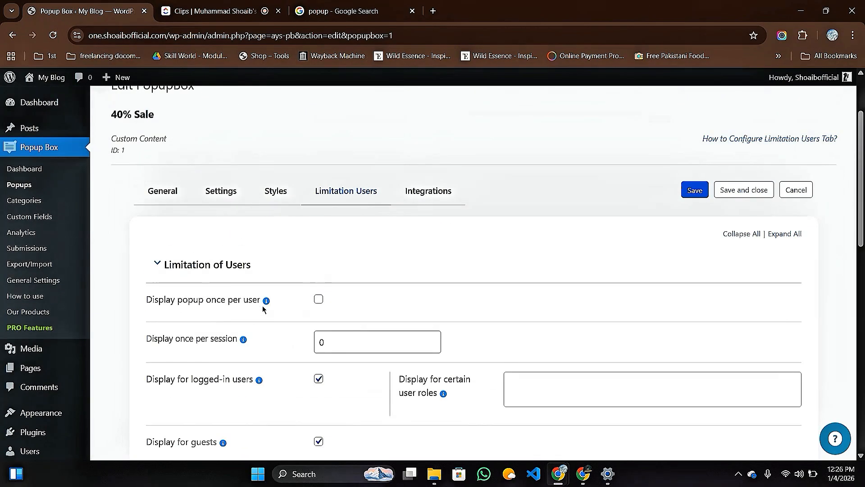
Browse the Integrations tab's paid-only services such as MailChimp, GetResponse and ConvertKit.
left_click(430, 199)
scroll(338, 247, "down", 4)
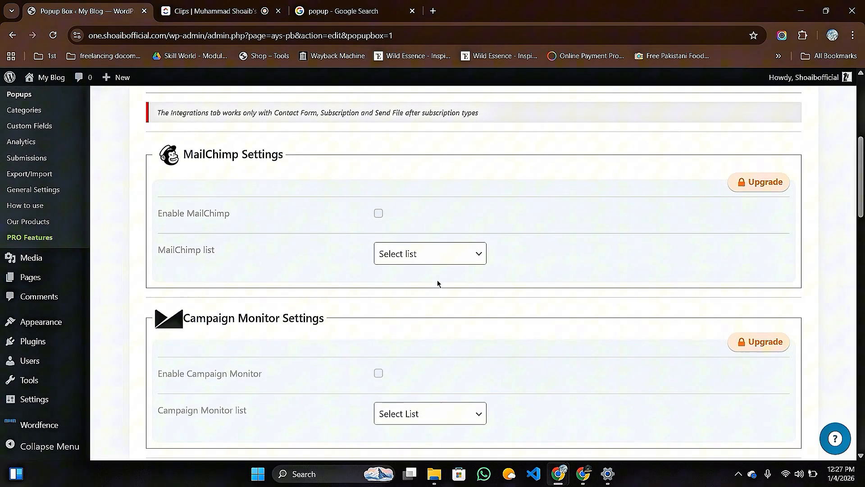
scroll(438, 280, "down", 10)
scroll(383, 302, "down", 10)
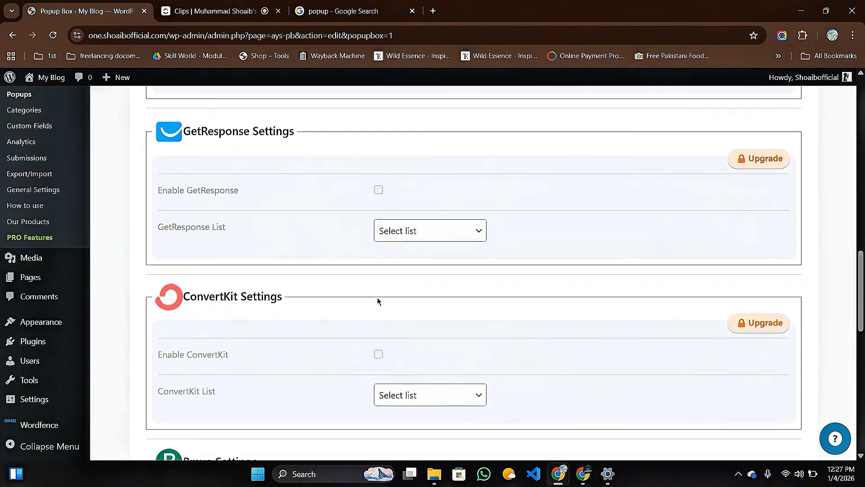
scroll(377, 307, "up", 20)
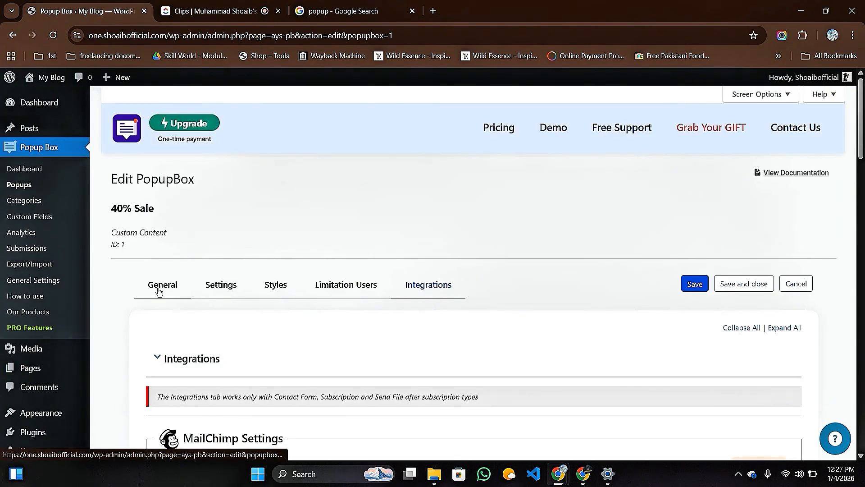
From the General tab, add the cosm.jpg lipstick image to the custom content via Add Media.
left_click(162, 288)
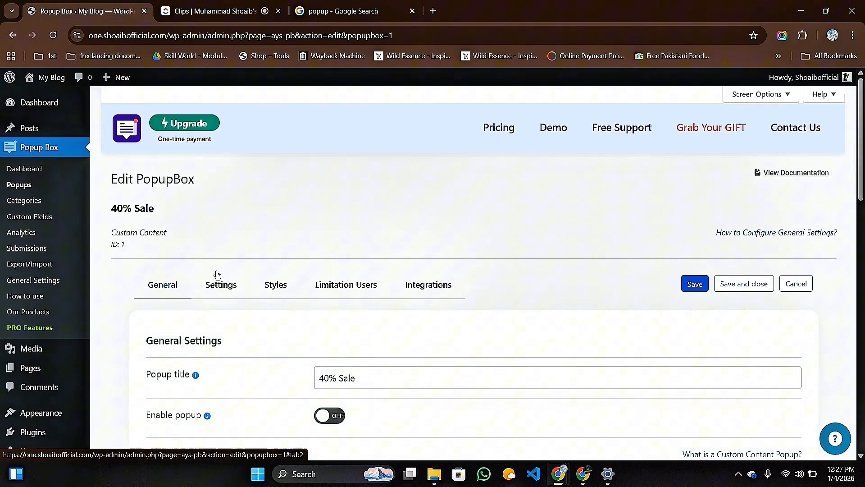
scroll(555, 259, "down", 4)
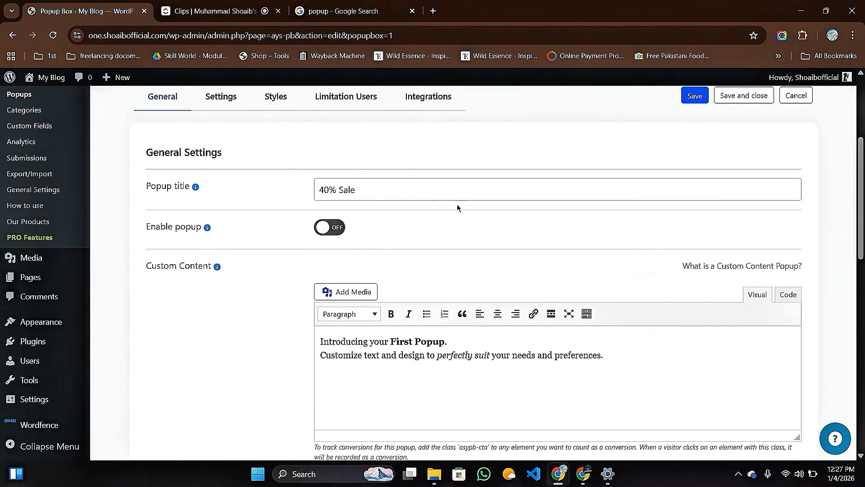
scroll(457, 207, "down", 2)
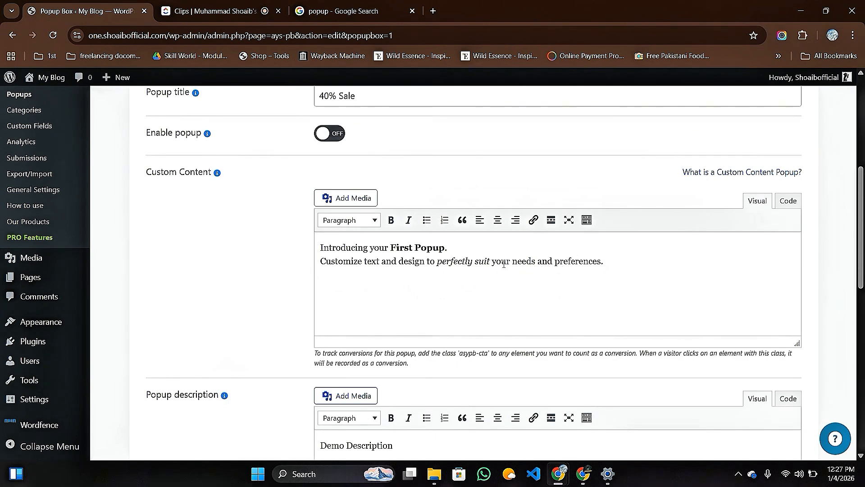
left_click(348, 198)
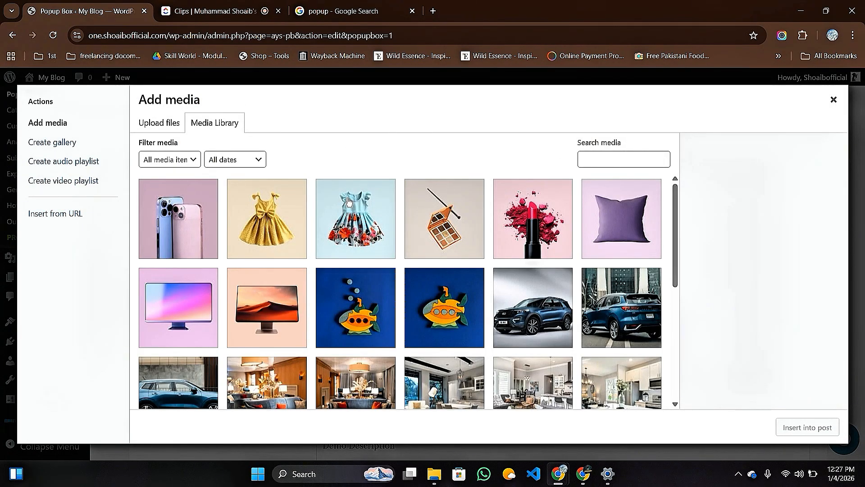
left_click(533, 218)
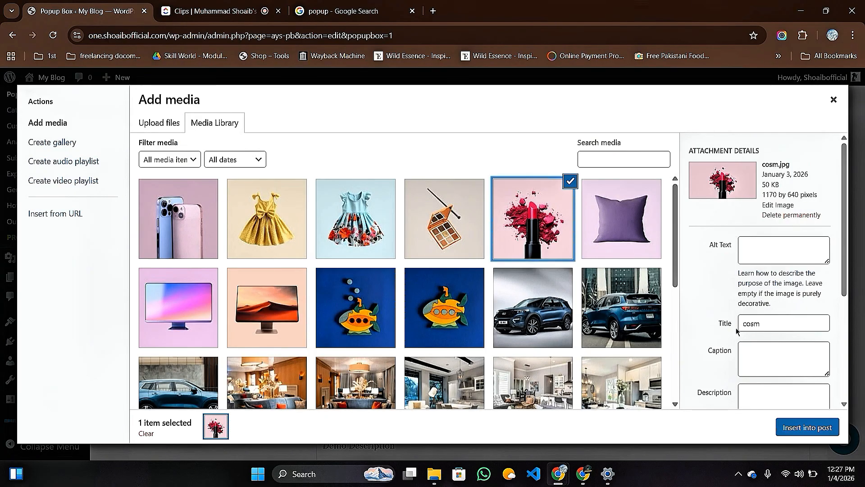
left_click(807, 429)
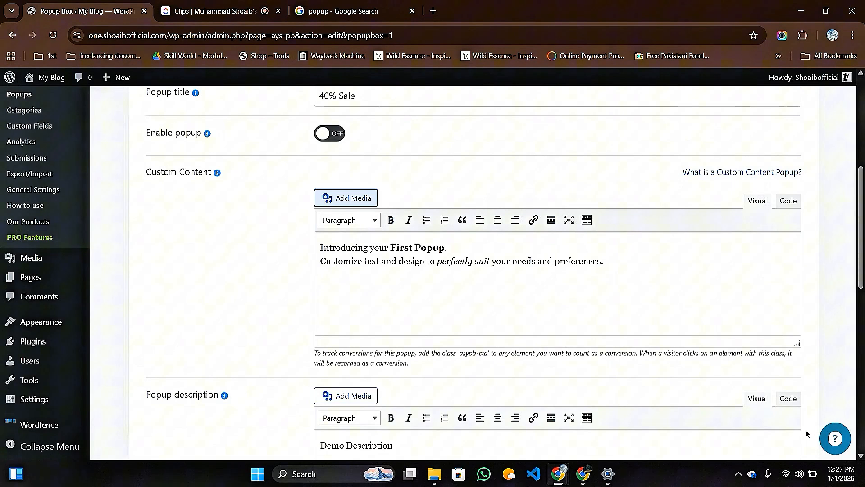
scroll(289, 151, "up", 1)
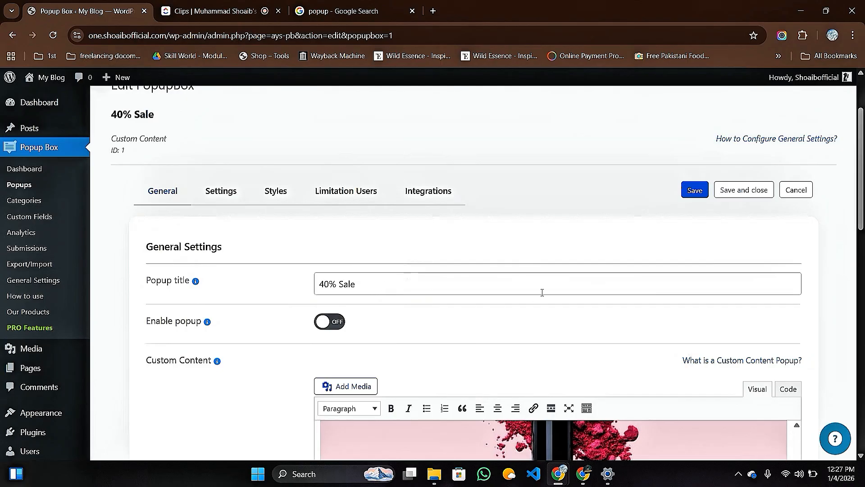
scroll(542, 292, "down", 2)
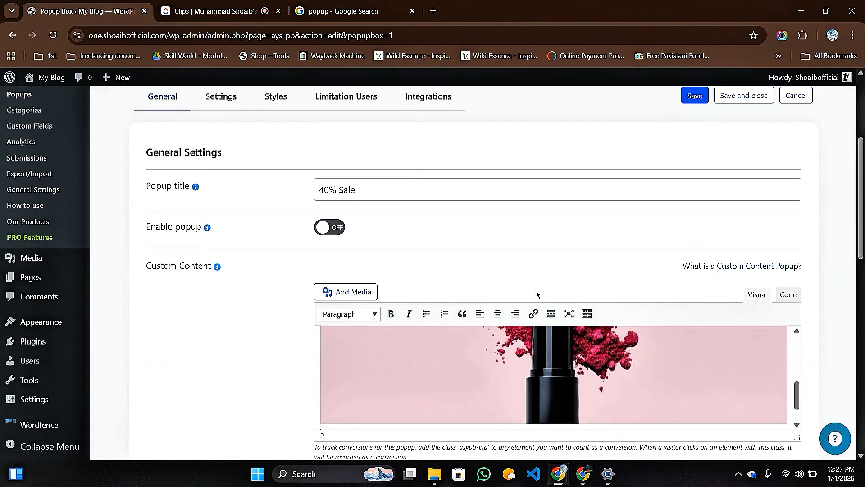
Save the 40% Sale popup, switch Enable popup on, and save it again.
left_click(687, 102)
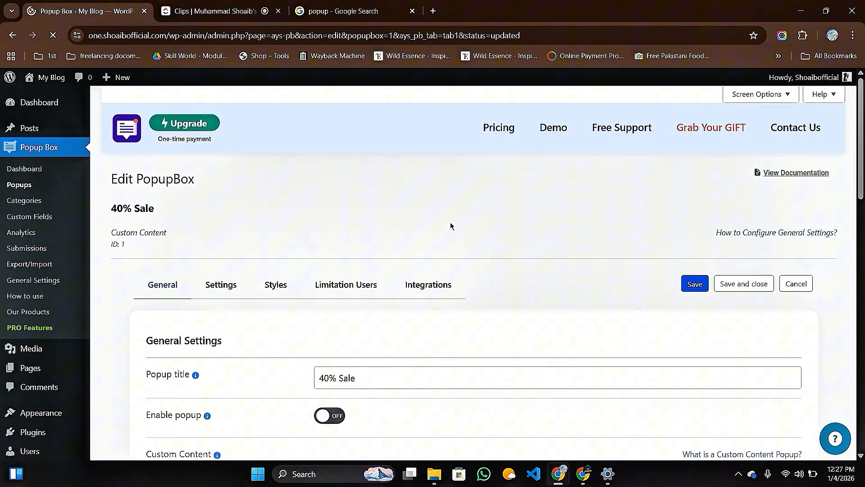
scroll(325, 224, "down", 2)
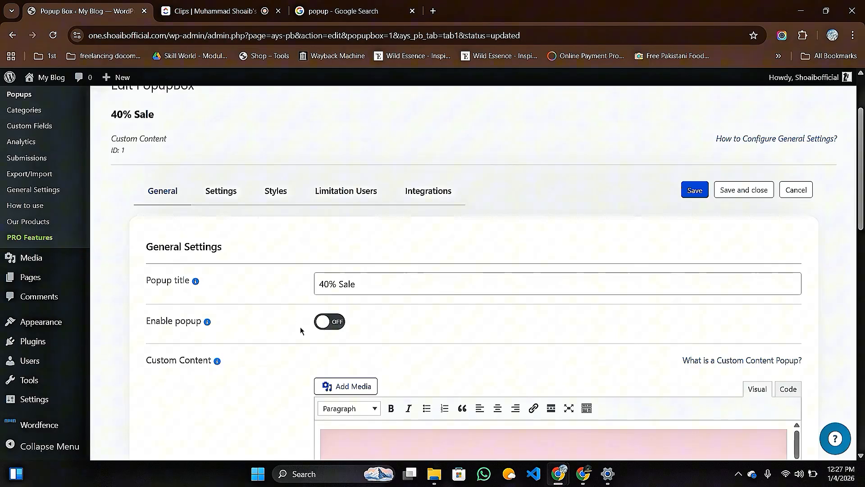
left_click(323, 325)
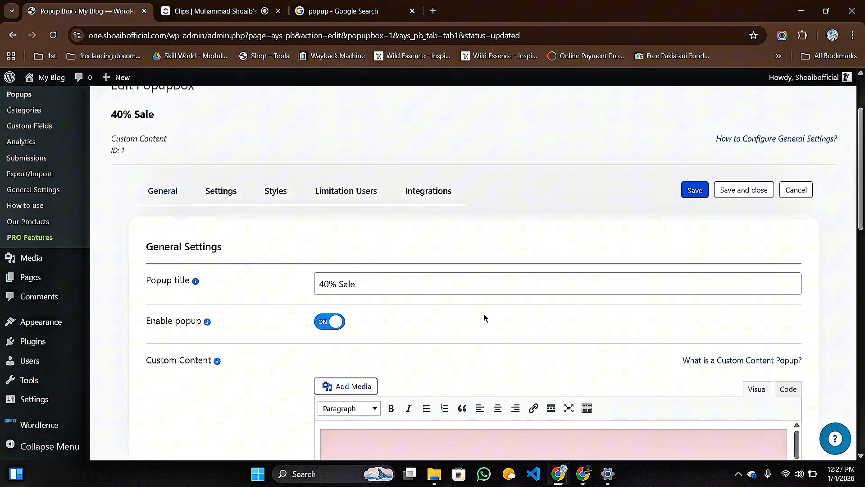
left_click(694, 190)
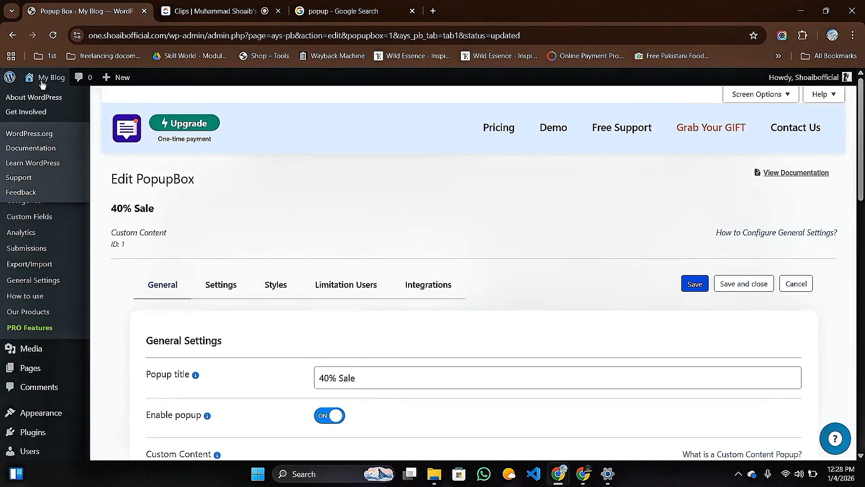
Open the live blog home page in a new tab, close the 40% Sale popup, and reload to see it reappear.
mouse_move(41, 78)
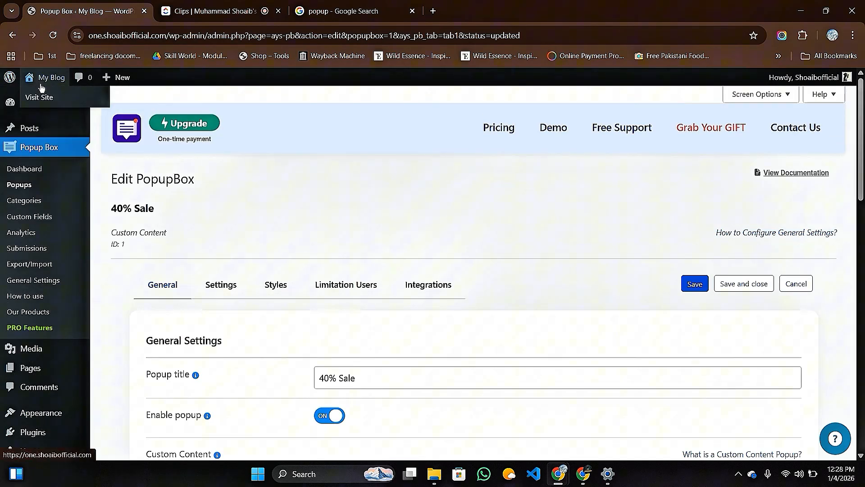
right_click(41, 103)
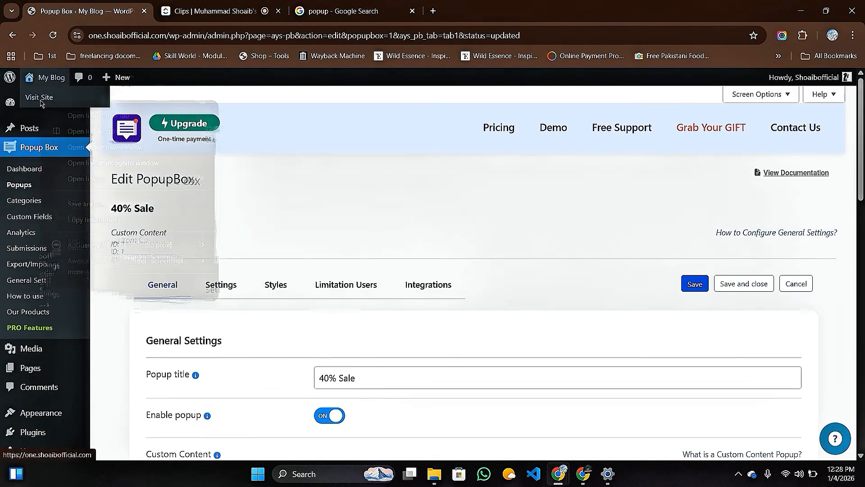
left_click(129, 120)
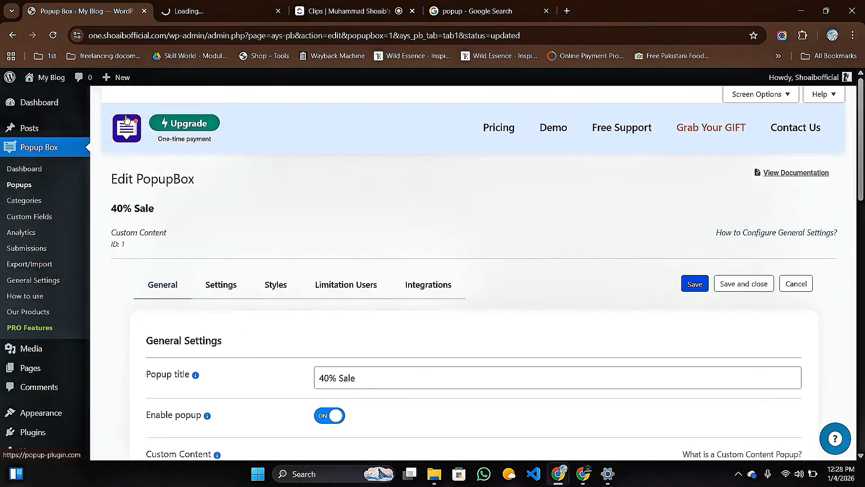
left_click(199, 14)
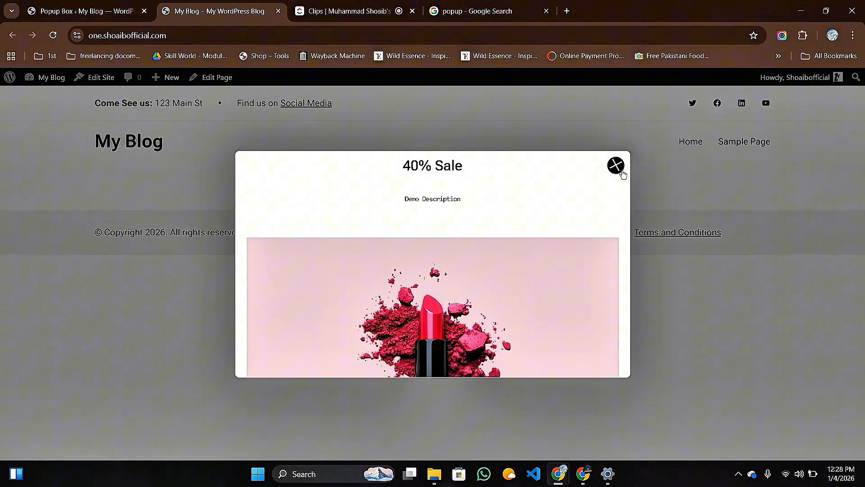
left_click(616, 166)
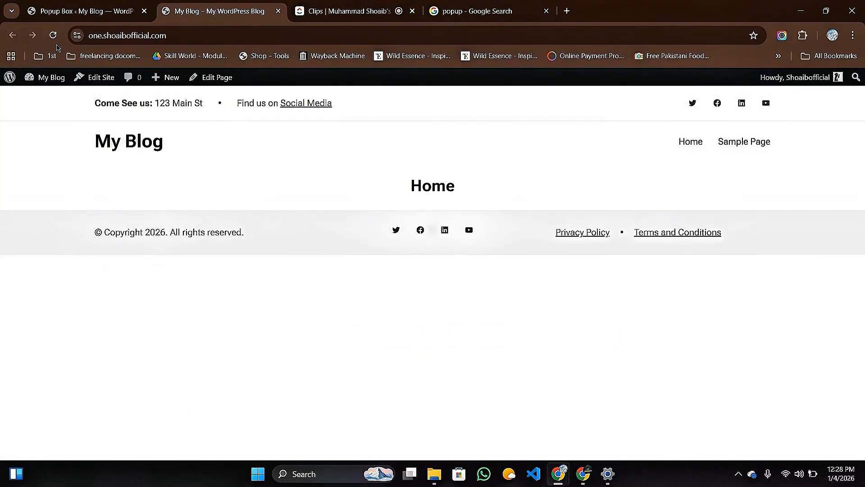
left_click(54, 38)
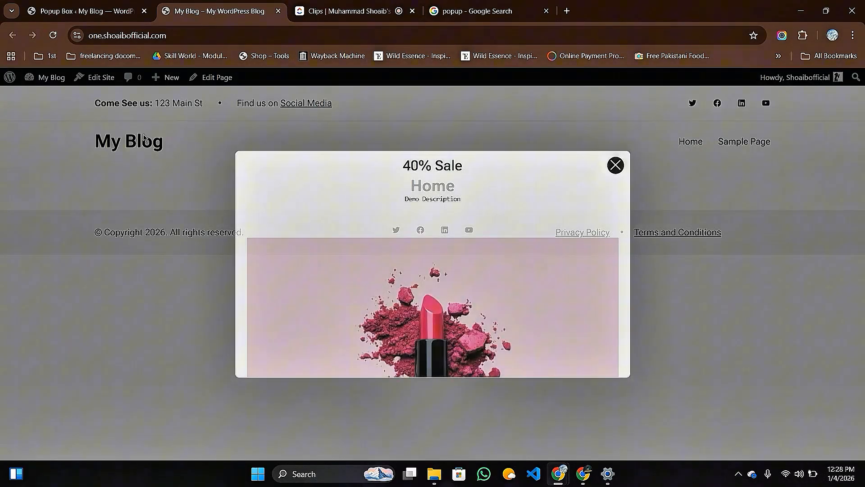
scroll(478, 256, "down", 3)
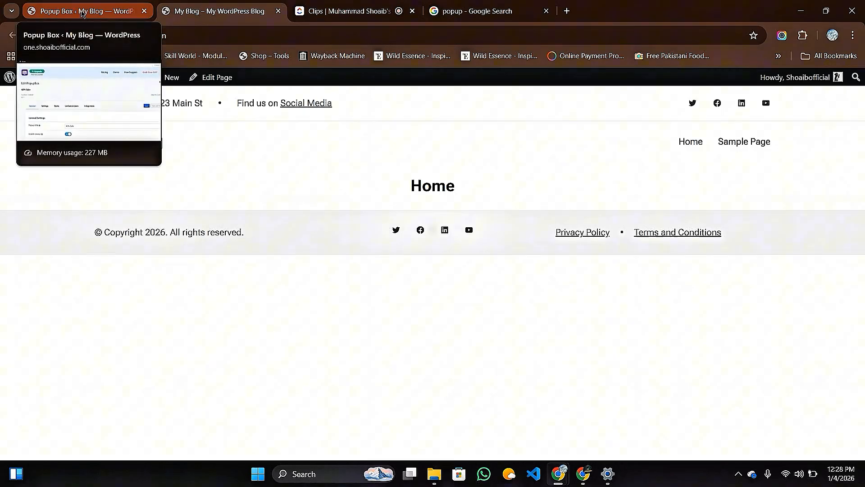
In a new Chrome tab, type 'sehgal' in the address bar and pick the sehgalmotors.pk suggestion.
left_click(82, 12)
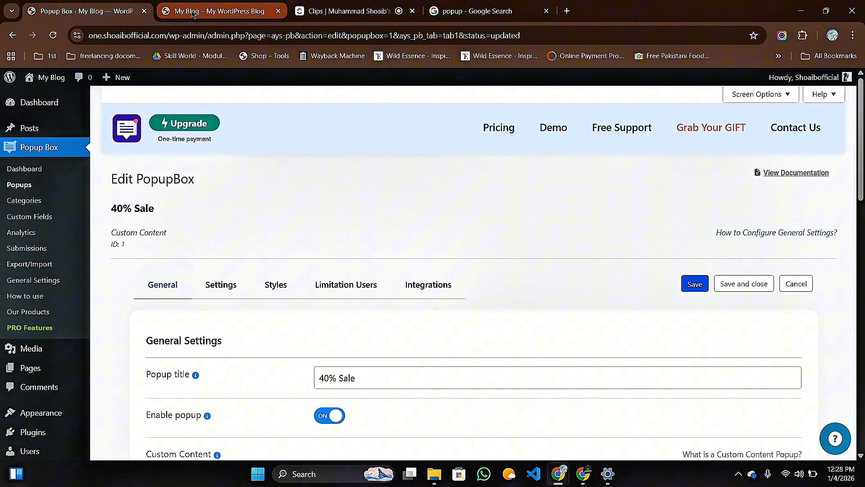
left_click(566, 11)
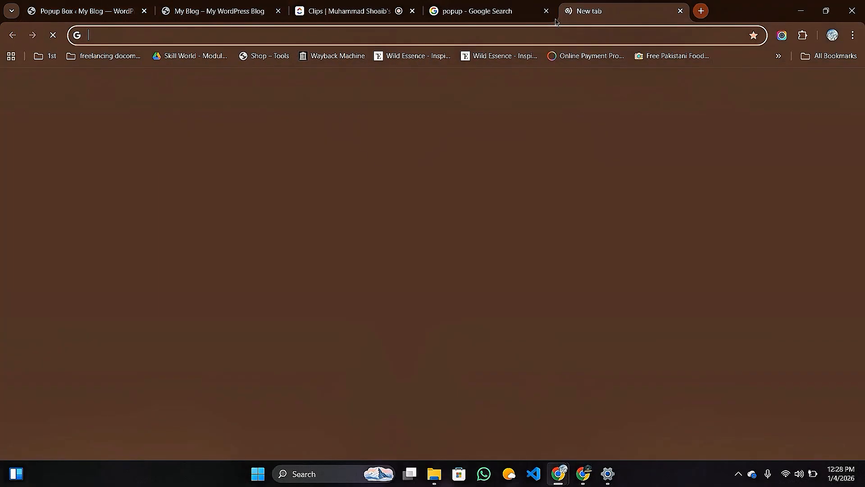
left_click(272, 228)
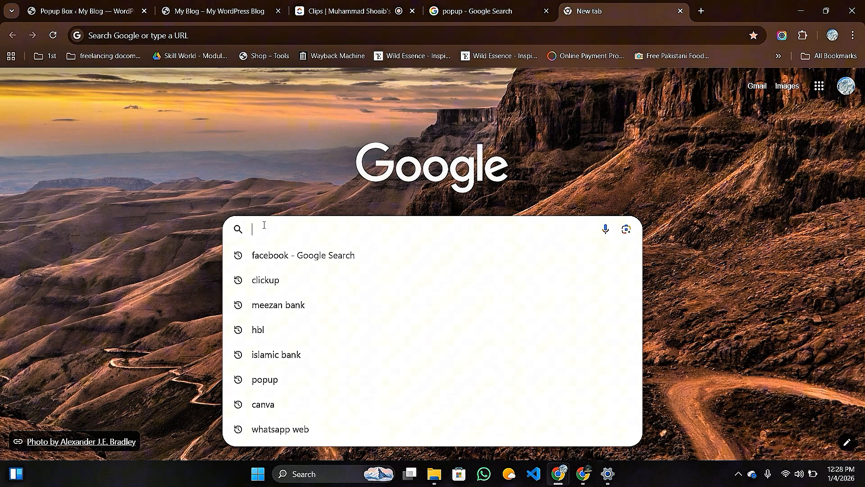
type("se")
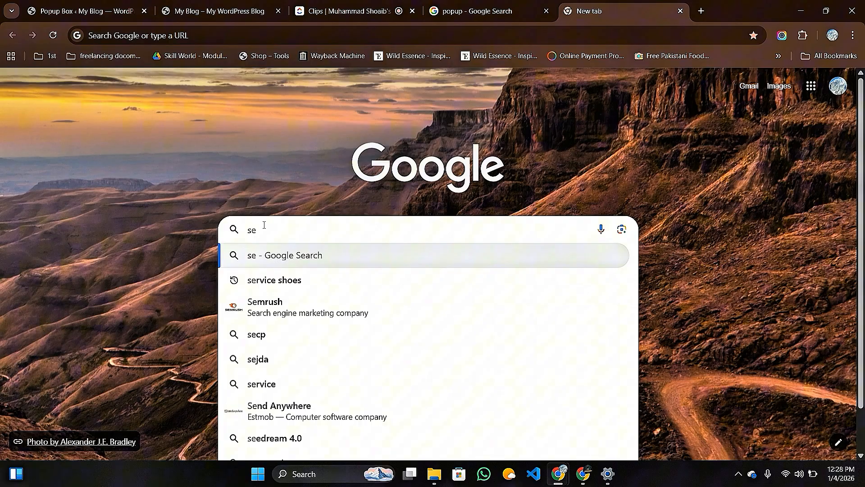
type("h")
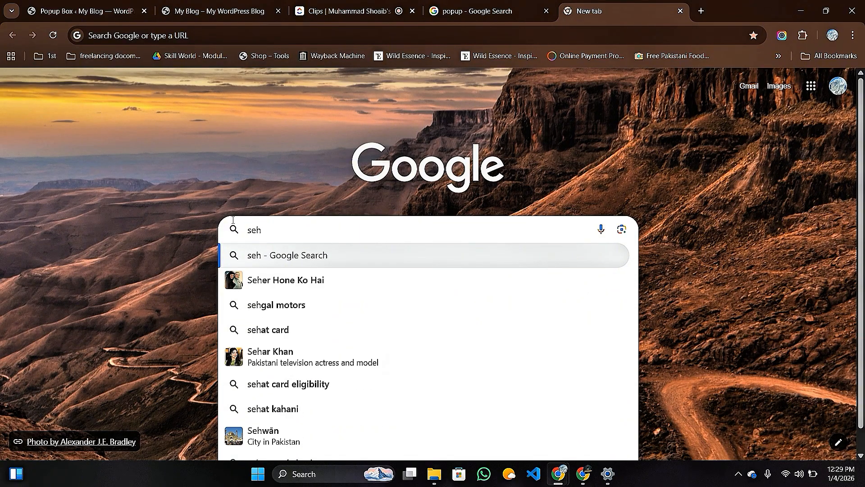
key("BackSpace")
key("BackSpace")
key("BackSpace")
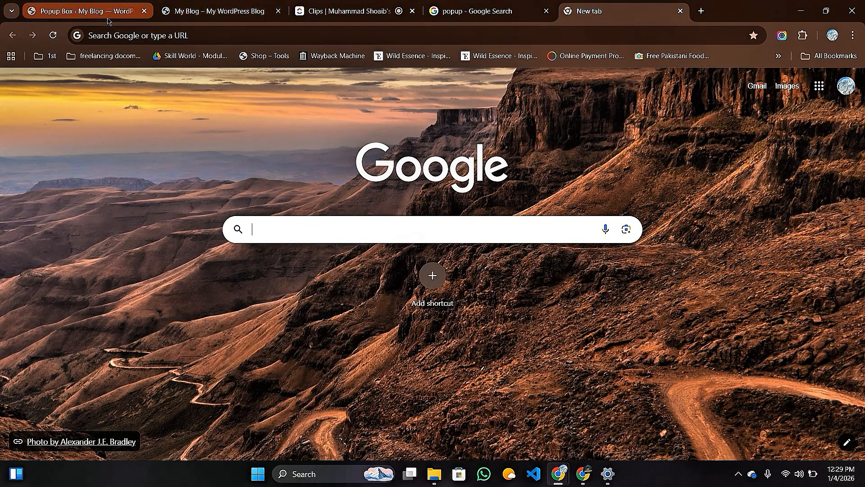
left_click(111, 40)
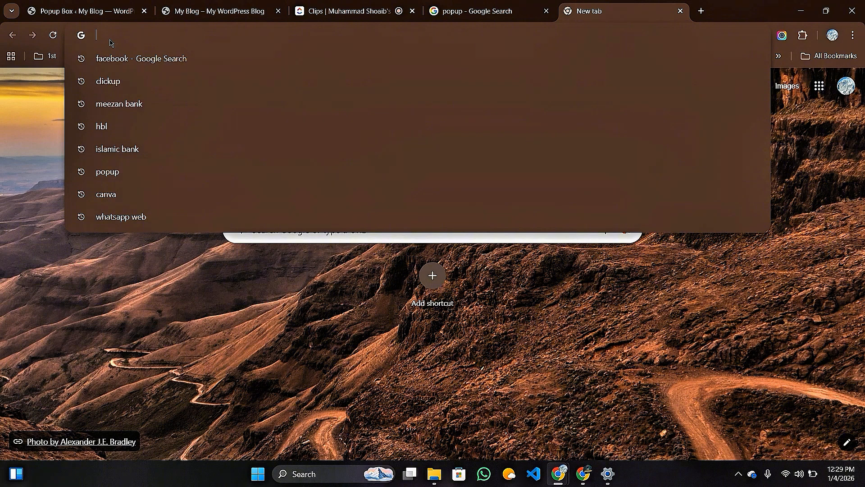
type("seh")
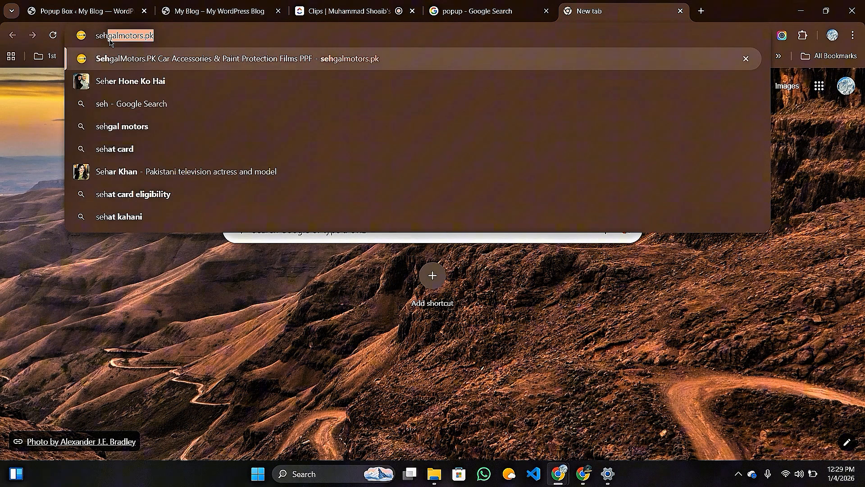
type("gal")
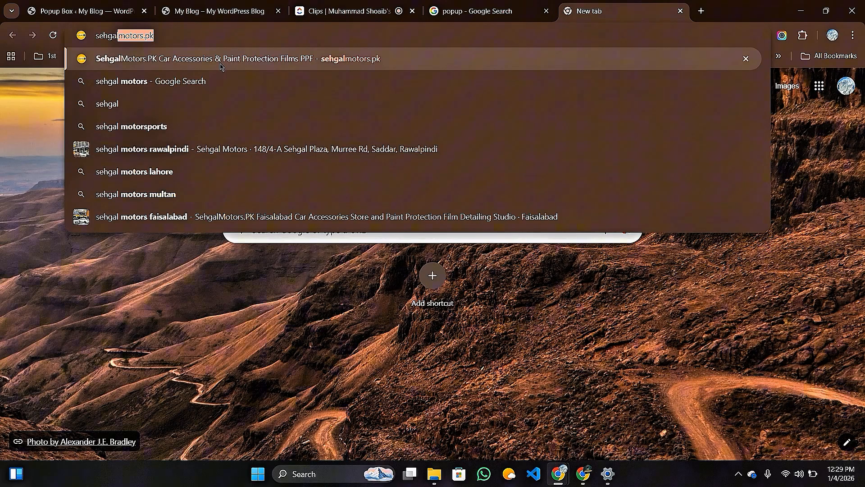
left_click(221, 66)
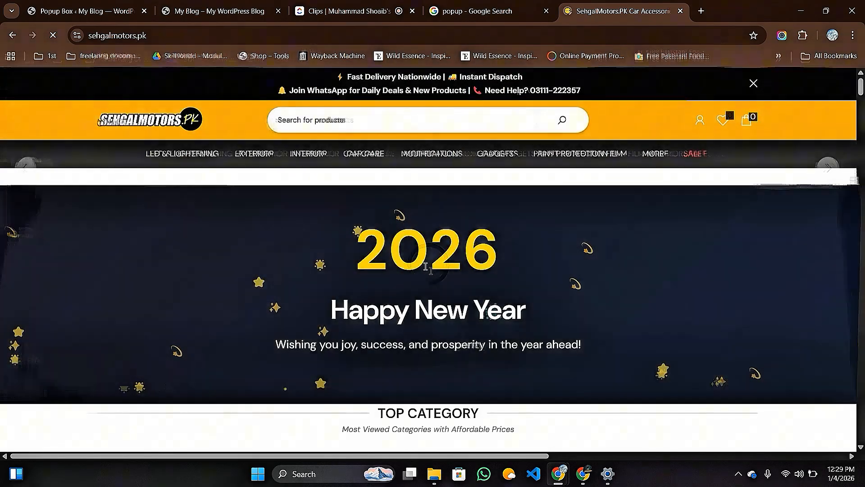
On SehgalMotors.pk, open the chat bubble, answer 'Let me Think!' to the subscribe prompt, and minimise the chat.
scroll(422, 267, "down", 4)
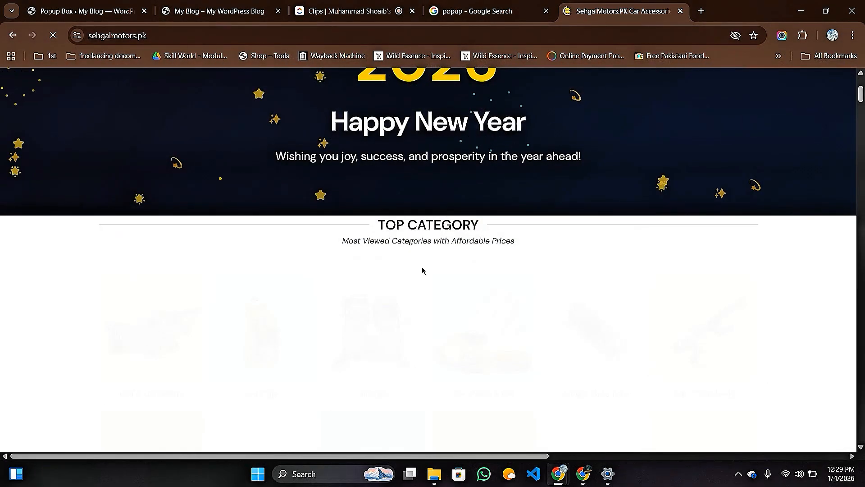
scroll(422, 268, "down", 7)
scroll(402, 277, "down", 6)
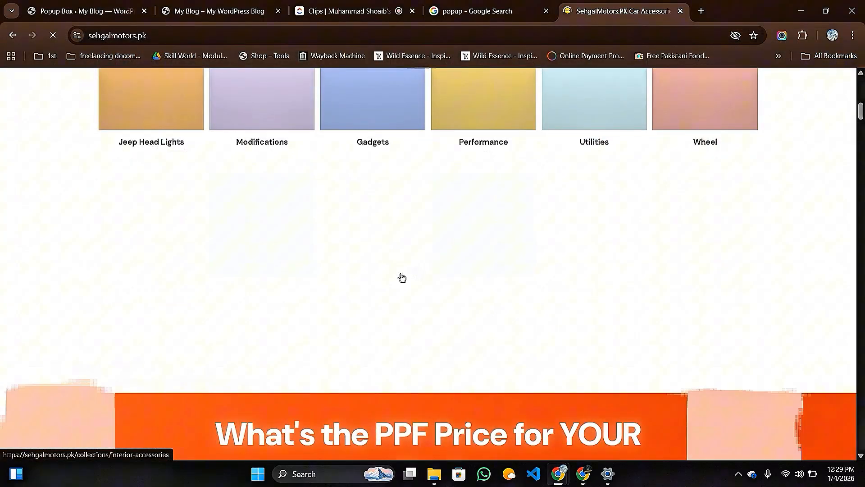
scroll(645, 301, "up", 8)
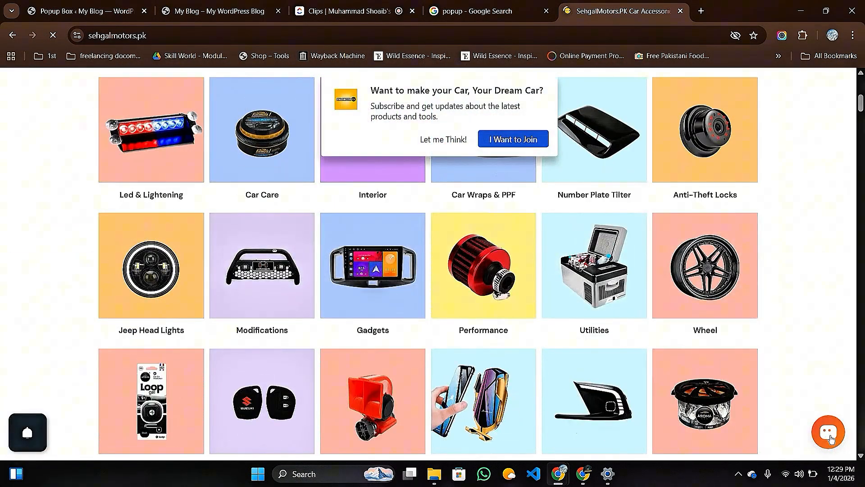
left_click(830, 436)
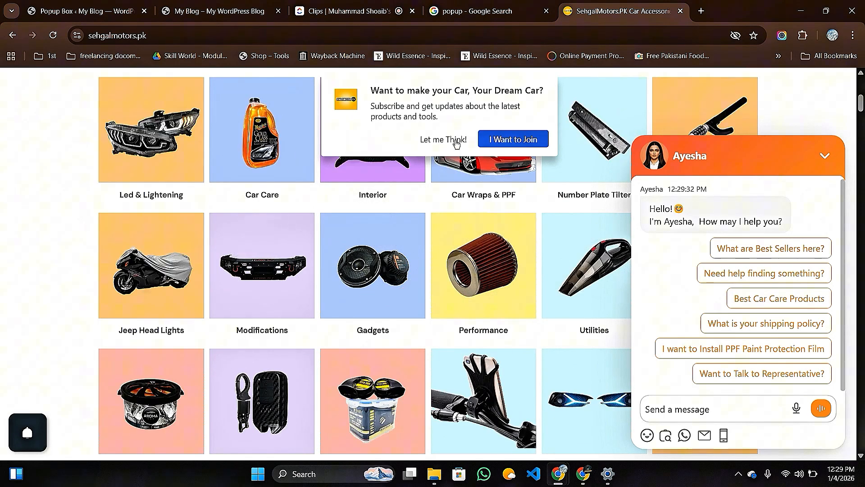
left_click(456, 141)
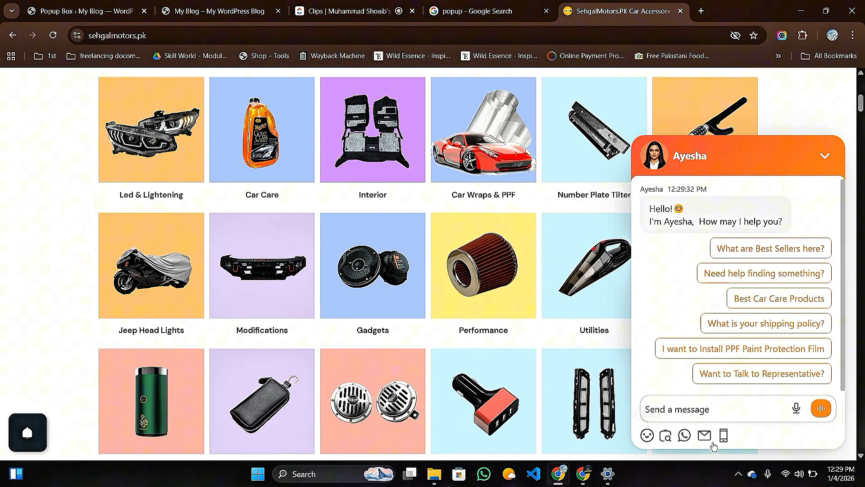
left_click(831, 163)
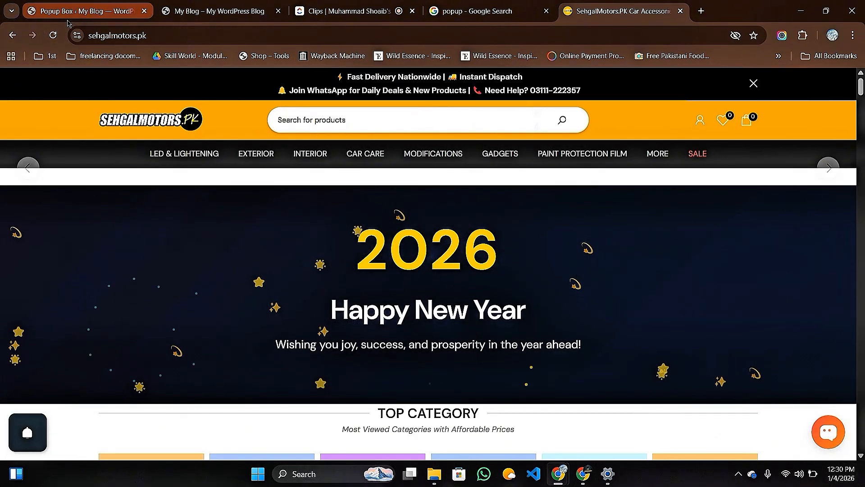
mouse_move(76, 14)
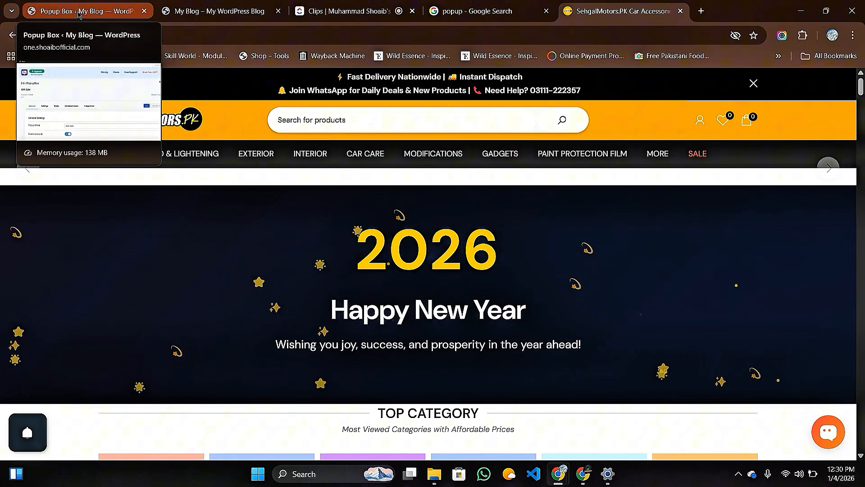
Back in WordPress, search Add Plugins for 'Live chat' to list Chatway, Chaty, Tidio and others.
left_click(78, 14)
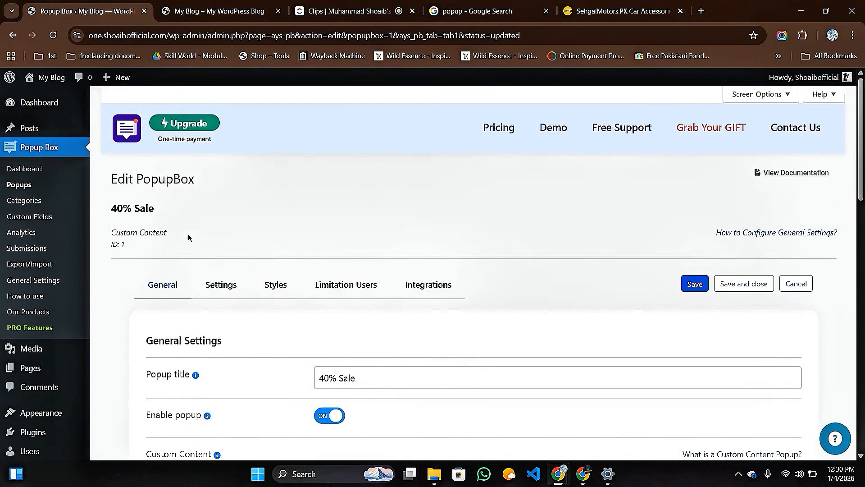
scroll(30, 259, "down", 2)
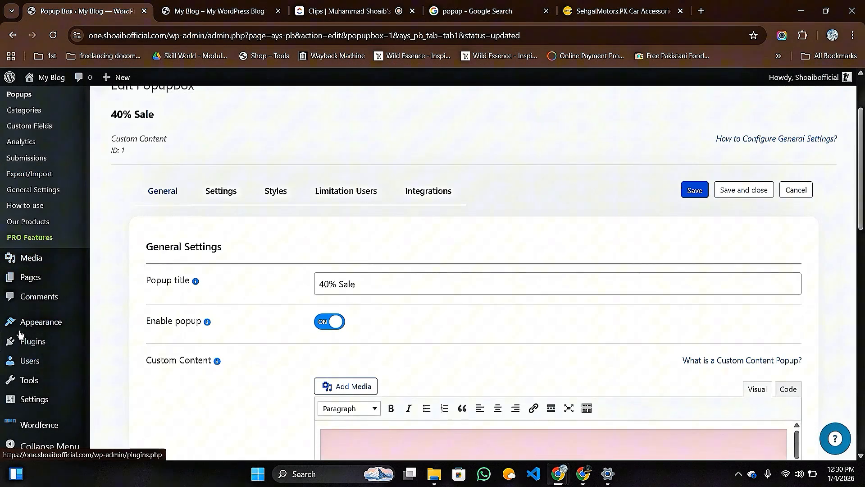
mouse_move(33, 343)
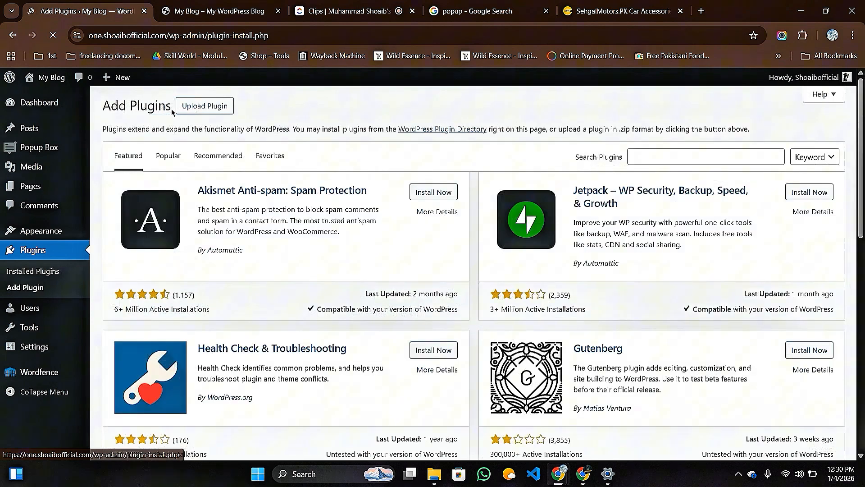
left_click(656, 158)
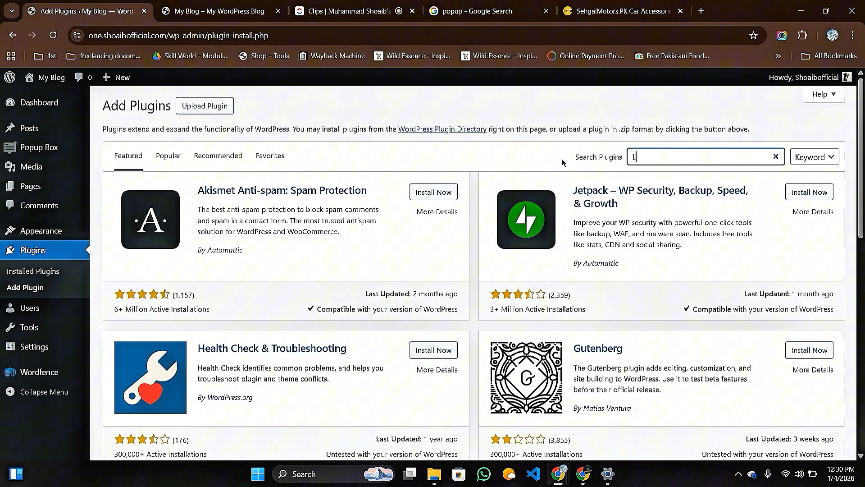
type("Liv")
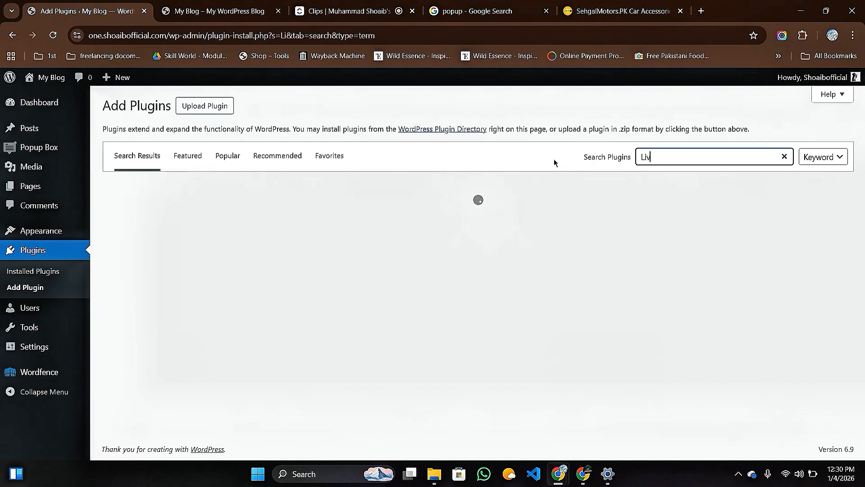
type("e chat")
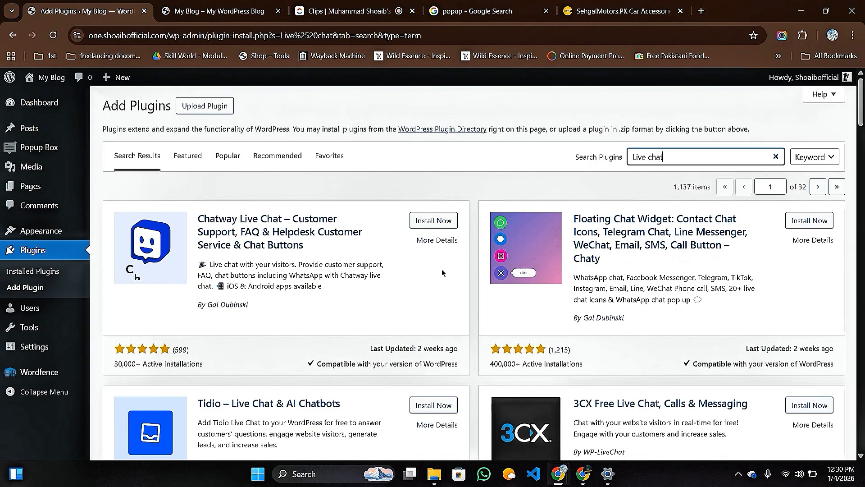
scroll(442, 273, "down", 2)
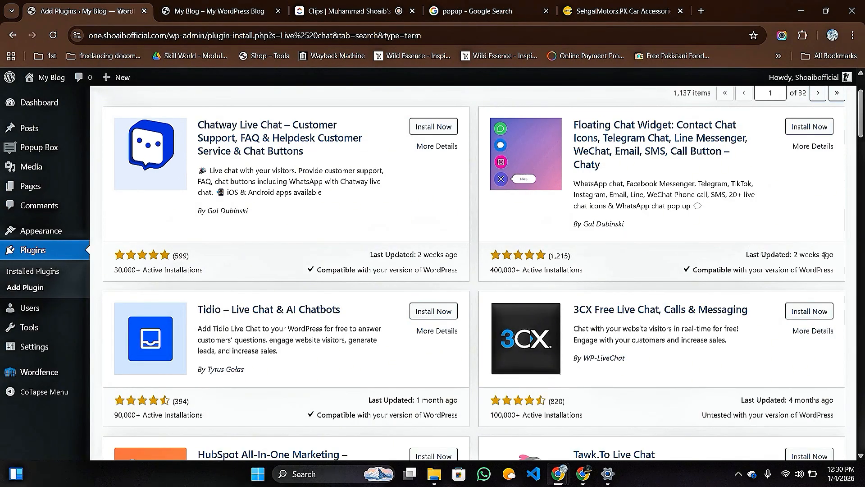
scroll(281, 282, "down", 1)
scroll(280, 283, "down", 2)
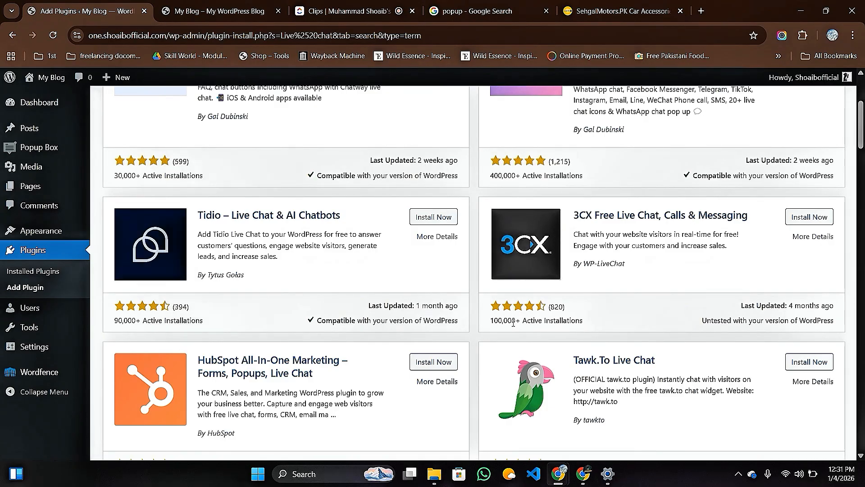
scroll(622, 319, "down", 2)
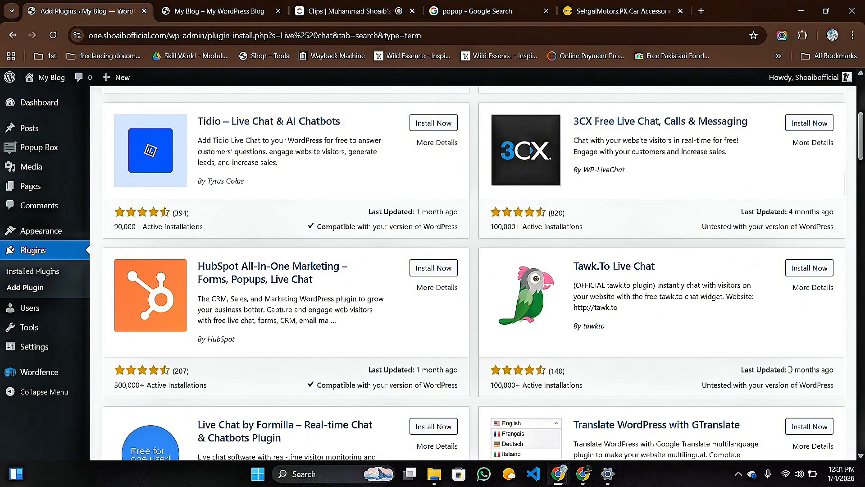
left_click_drag(824, 367, 834, 367)
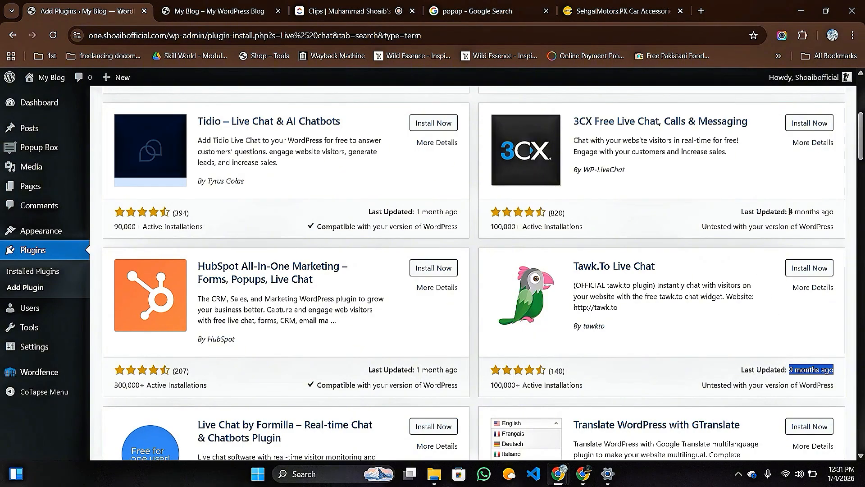
left_click_drag(789, 212, 833, 212)
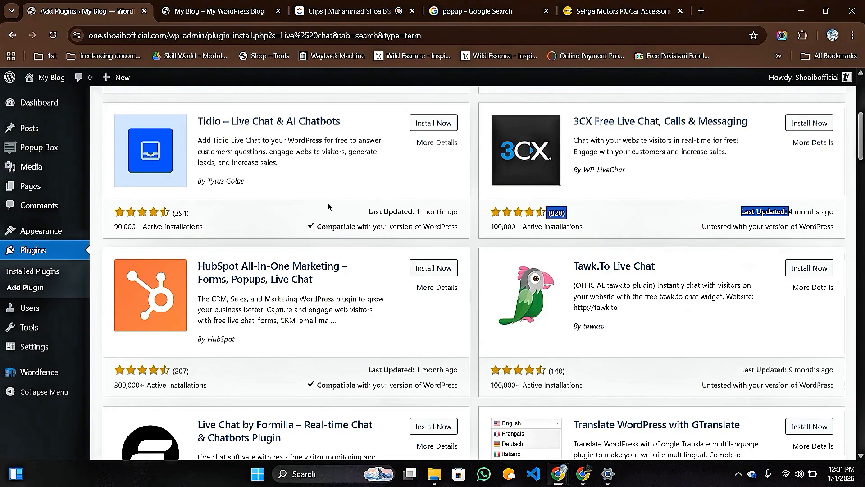
left_click_drag(418, 212, 465, 215)
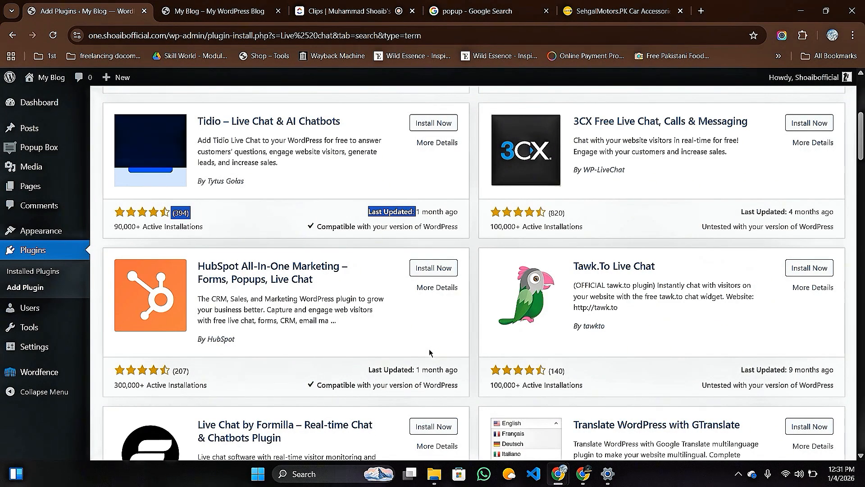
scroll(428, 349, "down", 2)
scroll(428, 349, "down", 4)
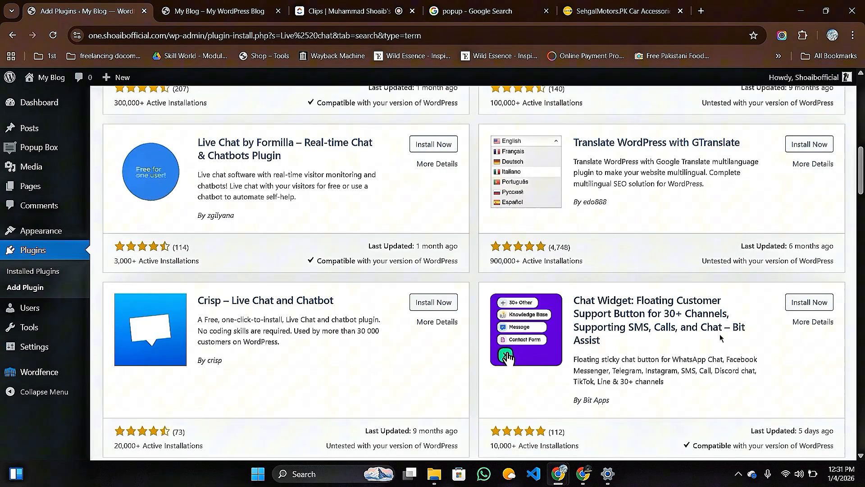
scroll(717, 337, "down", 2)
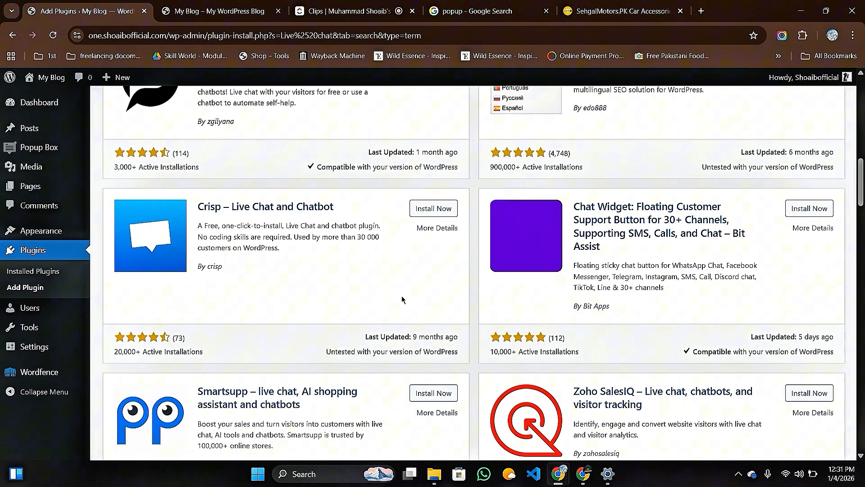
scroll(466, 312, "down", 4)
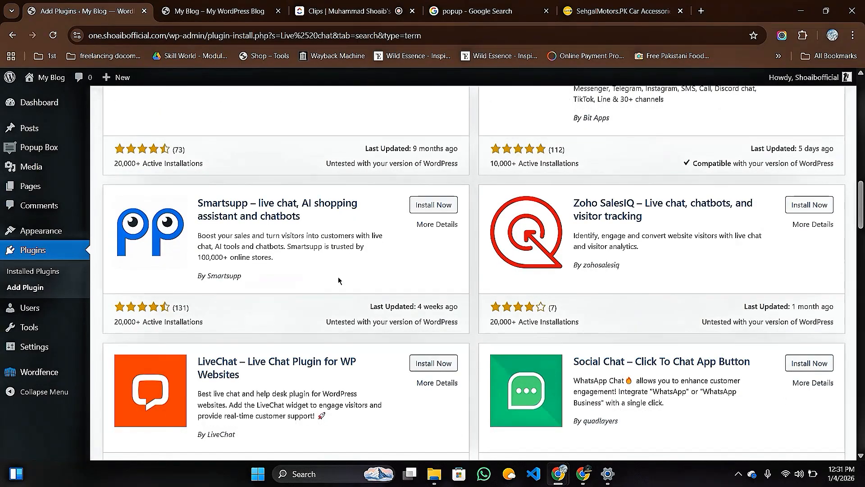
scroll(428, 316, "down", 4)
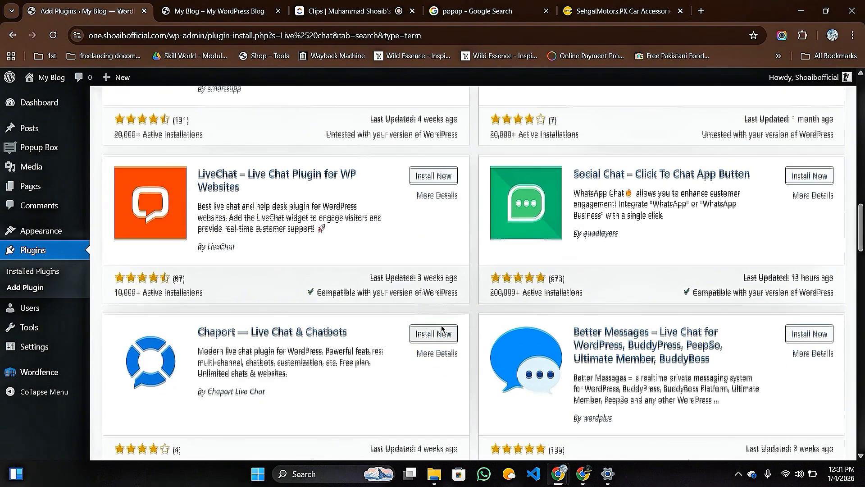
scroll(440, 325, "up", 12)
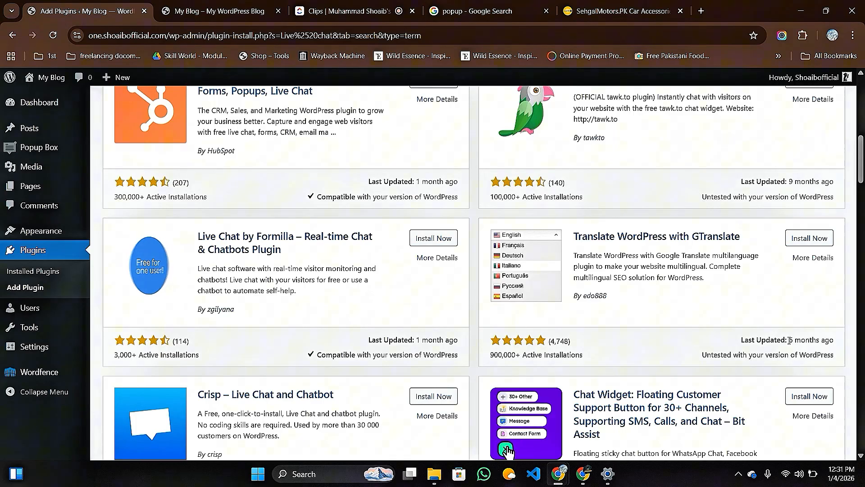
left_click_drag(790, 340, 833, 340)
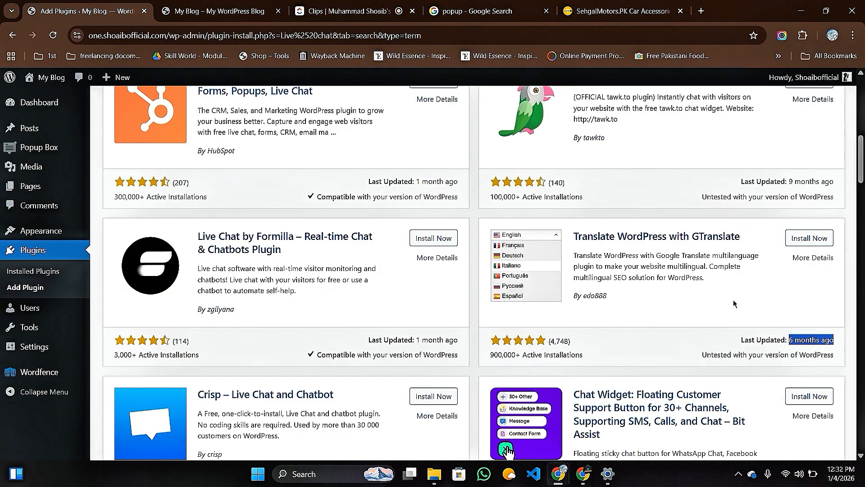
scroll(514, 438, "up", 12)
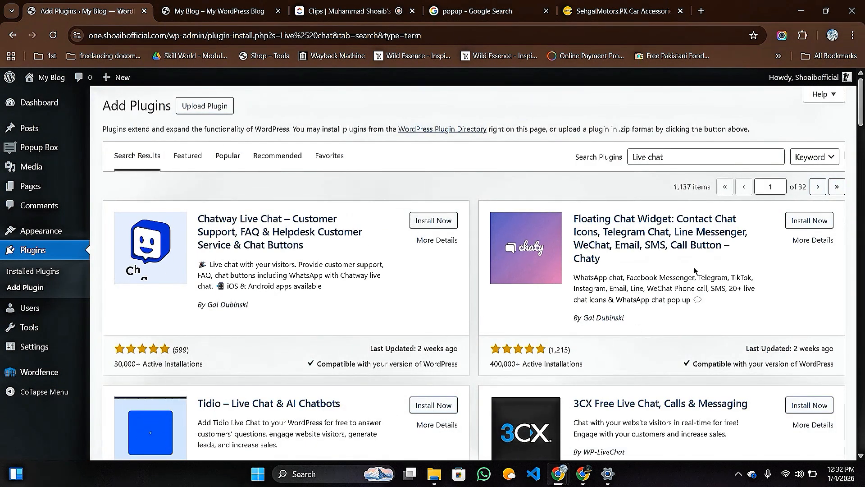
Install and activate the Floating Chat Widget – Chaty plugin, then look over its welcome screen.
left_click(805, 223)
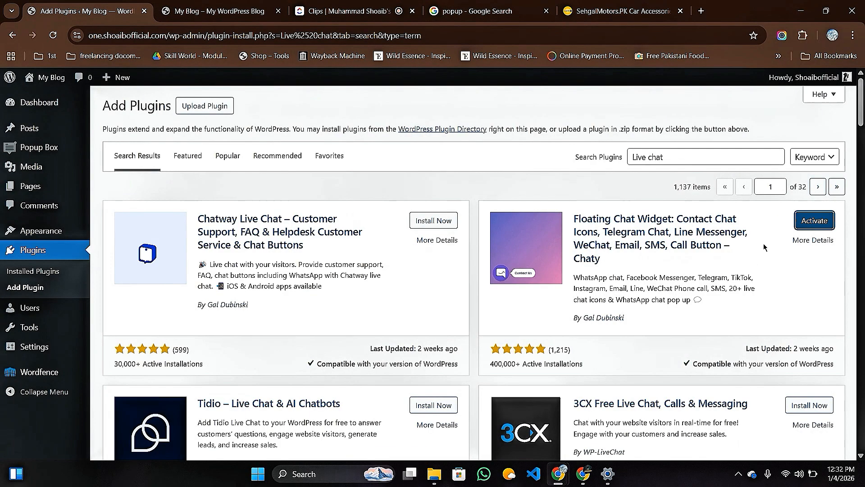
left_click(814, 220)
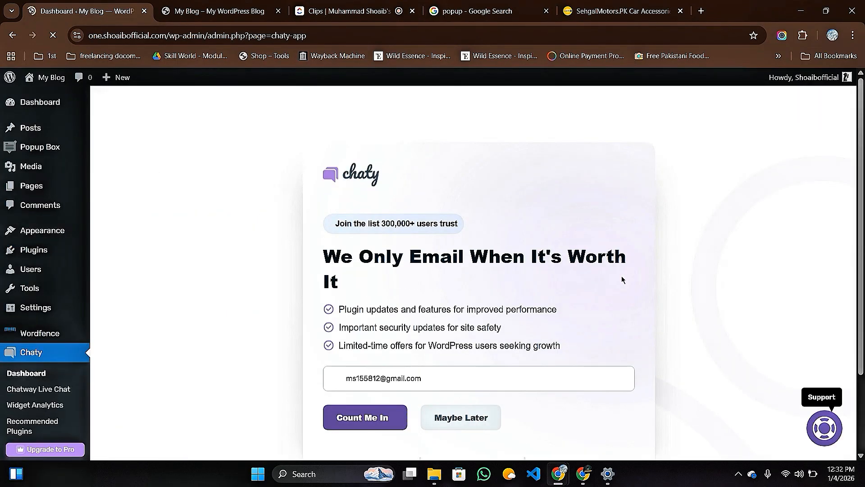
scroll(497, 266, "down", 2)
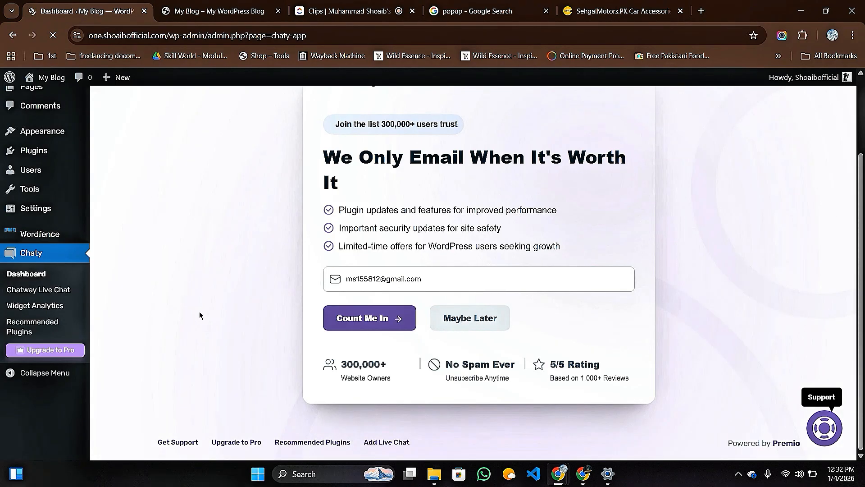
scroll(414, 318, "up", 2)
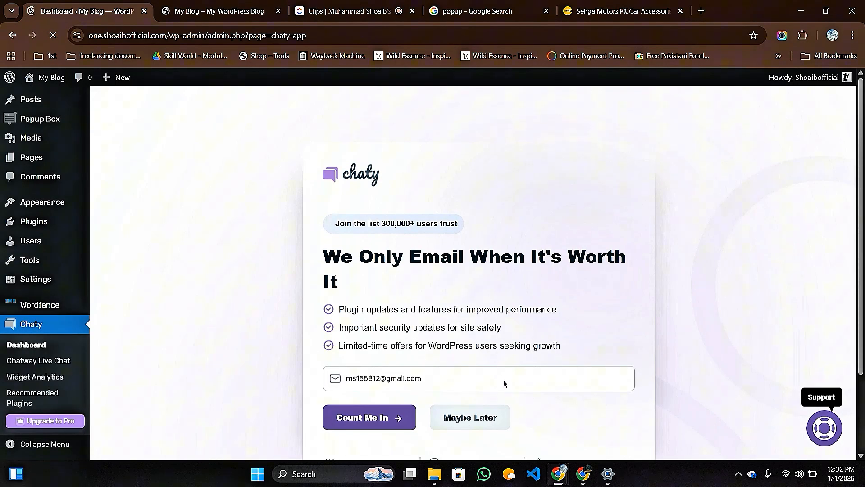
scroll(469, 323, "down", 2)
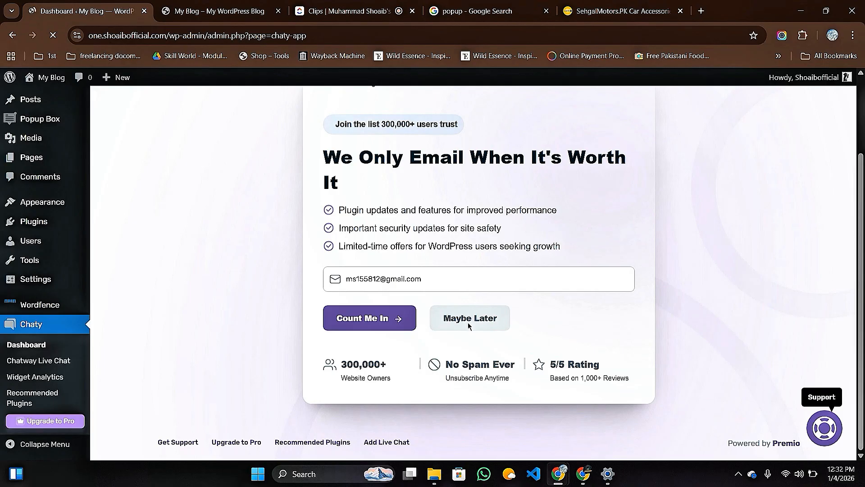
scroll(216, 315, "up", 2)
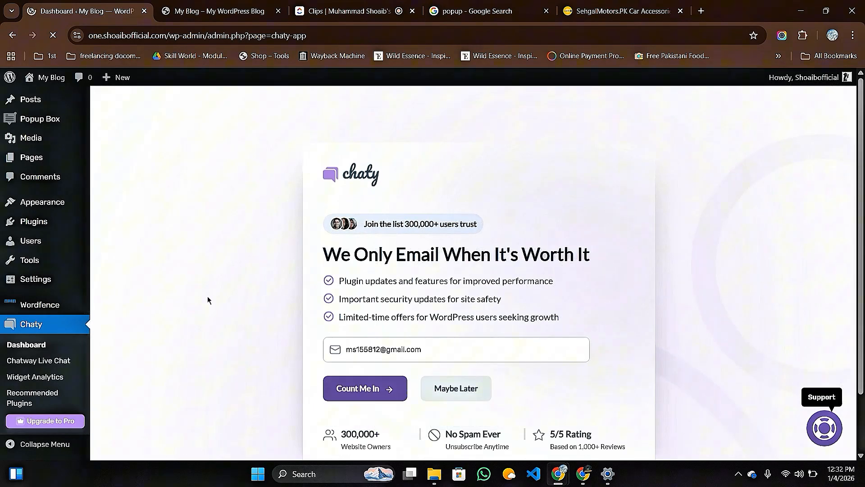
scroll(27, 338, "up", 1)
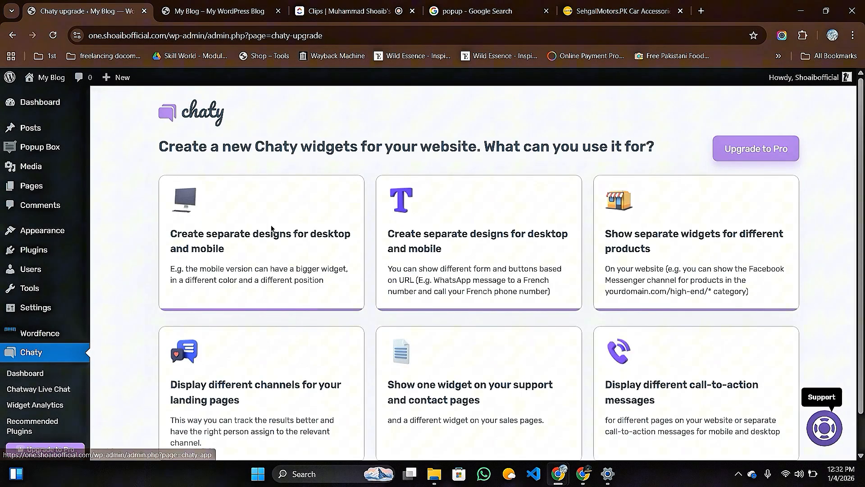
Return to the Chaty dashboard and open Chatway Live Chat through Add Live Chat.
scroll(269, 228, "down", 2)
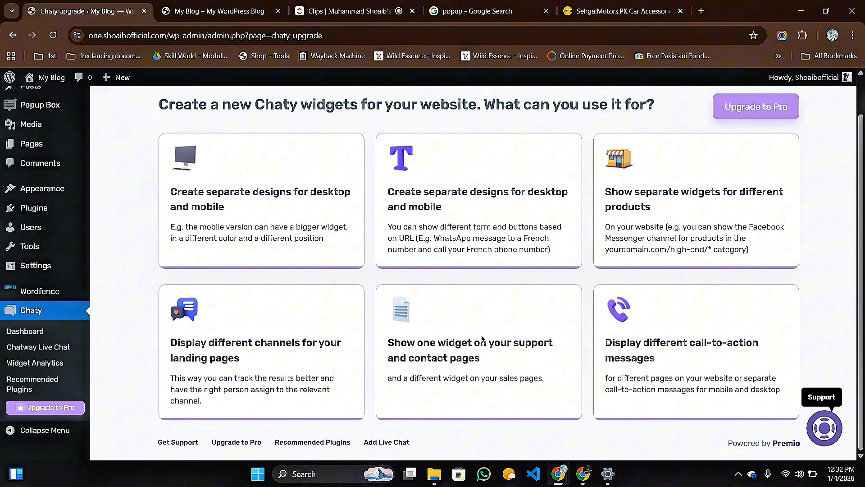
scroll(277, 299, "up", 2)
scroll(277, 299, "down", 2)
scroll(346, 264, "up", 2)
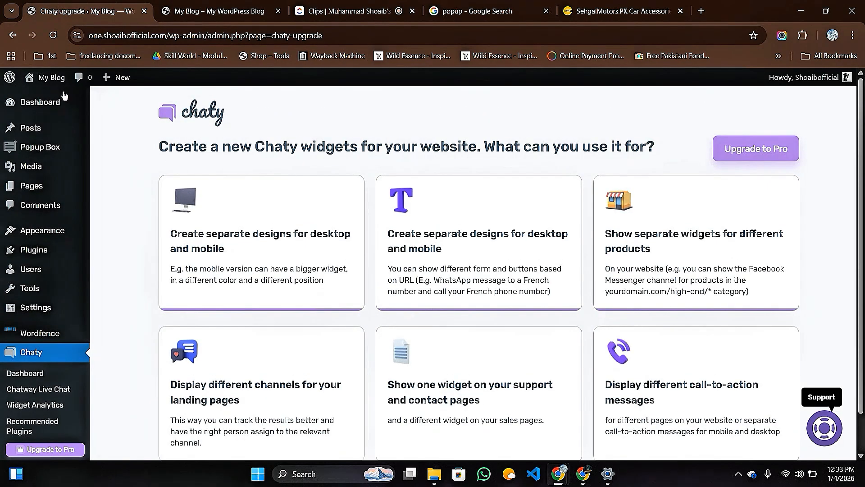
left_click(12, 35)
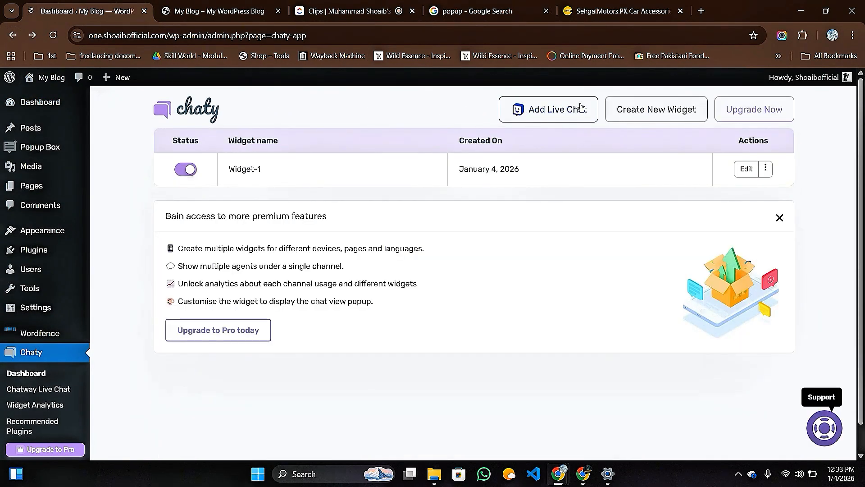
left_click(560, 115)
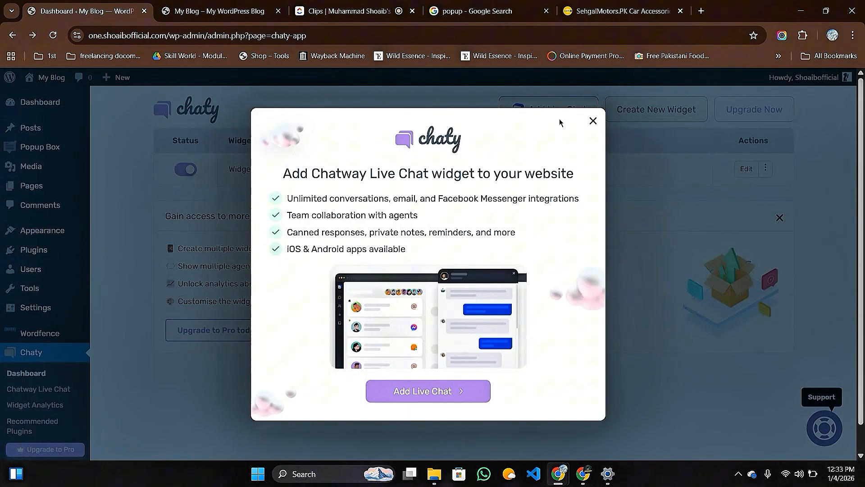
left_click(441, 392)
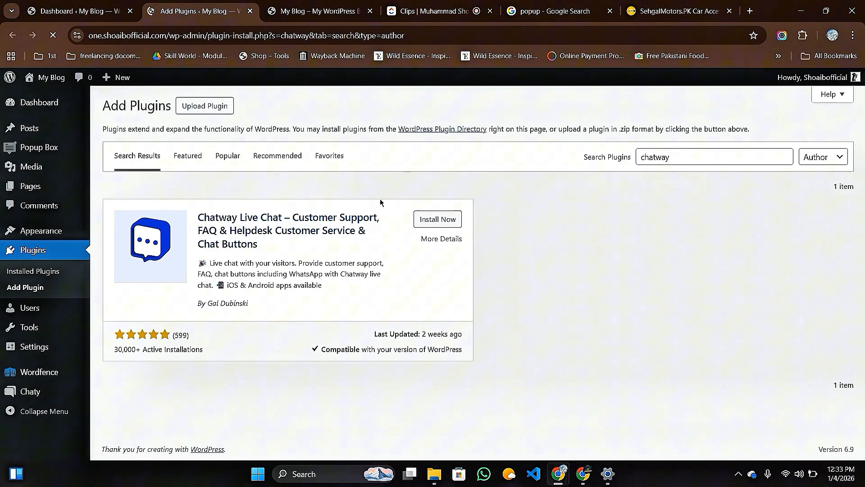
Install Chatway Live Chat, then open Chaty's Widget-1 editor showing Messenger and Phone channels.
left_click(434, 221)
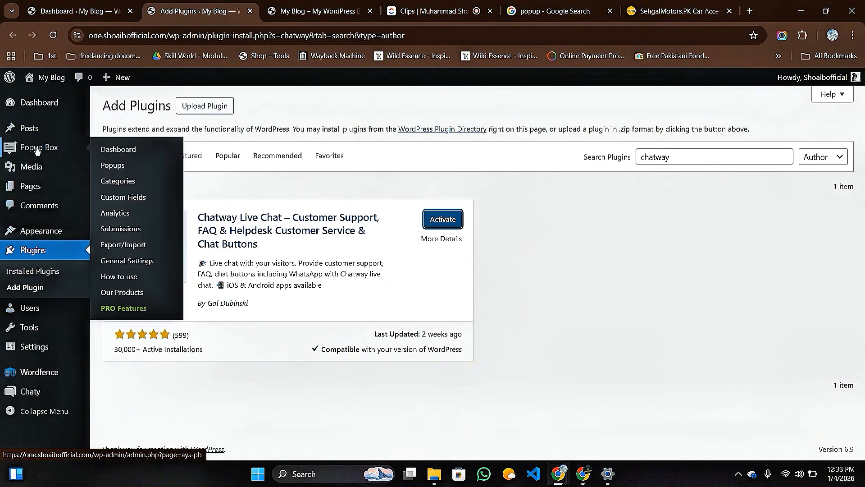
mouse_move(27, 335)
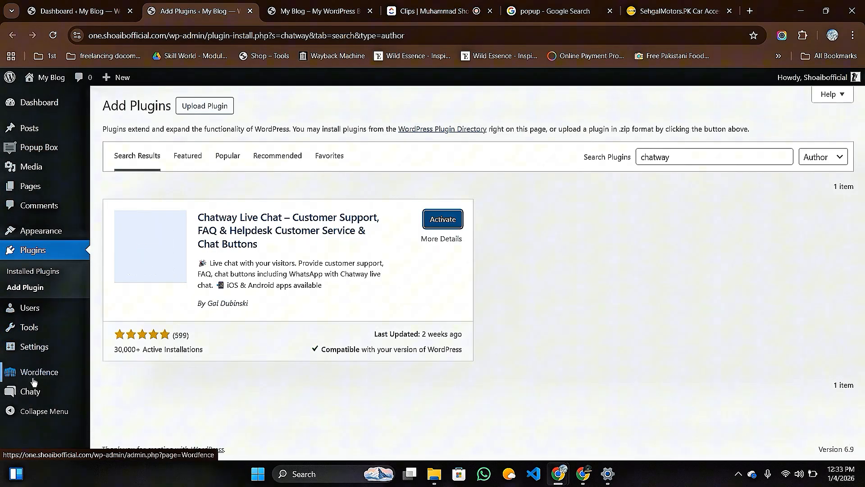
mouse_move(36, 394)
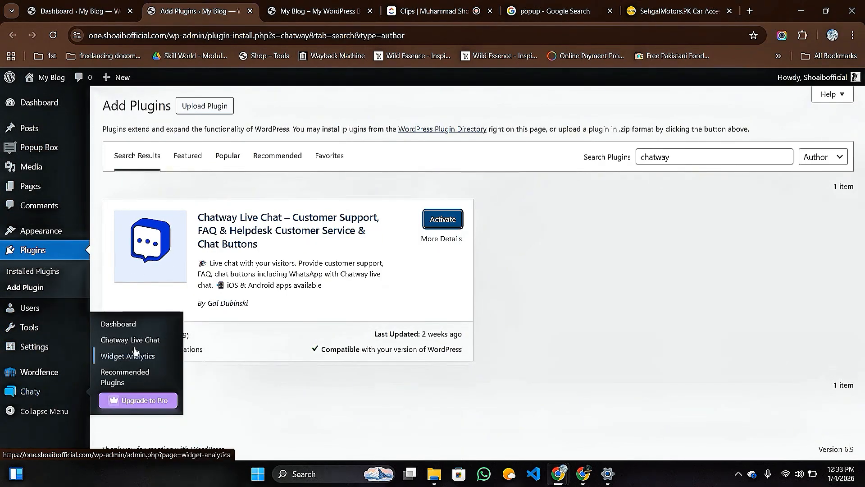
left_click(120, 324)
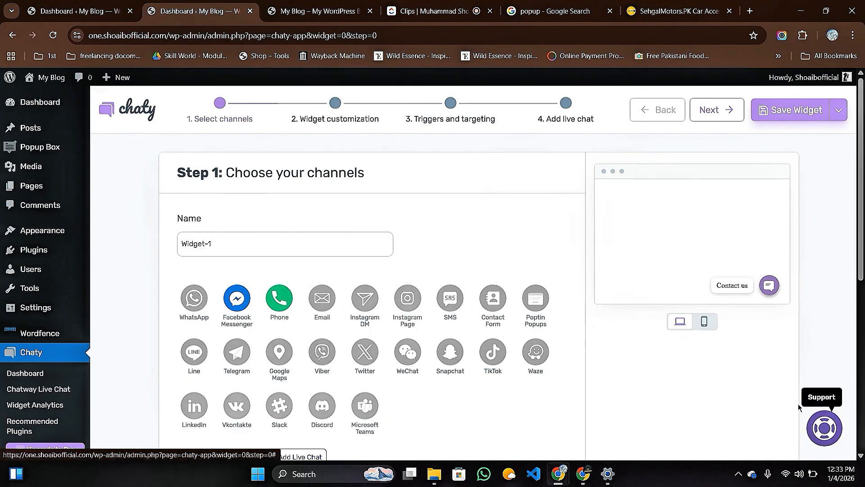
Delete the Facebook Messenger, Phone and WhatsApp channel cards from Widget-1.
left_click(194, 301)
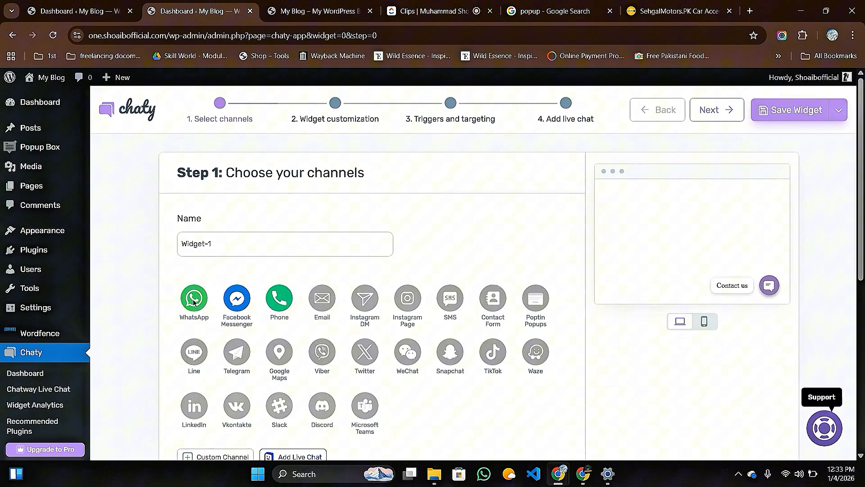
scroll(193, 301, "down", 7)
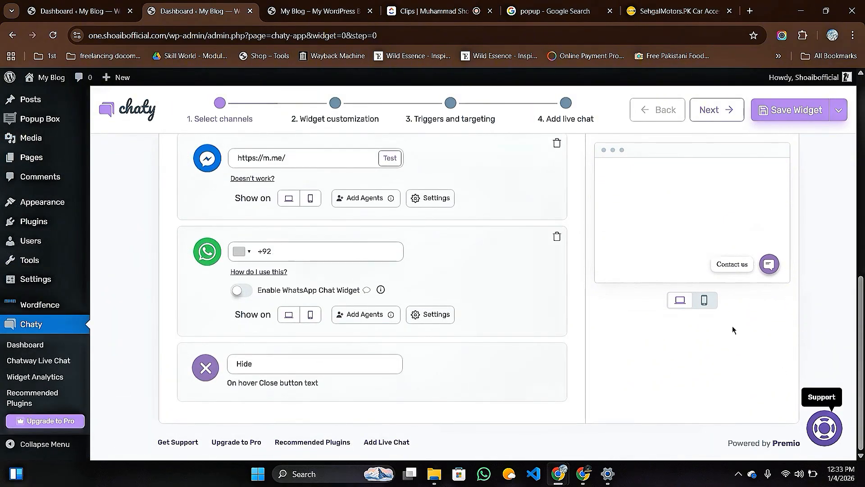
scroll(406, 194, "up", 3)
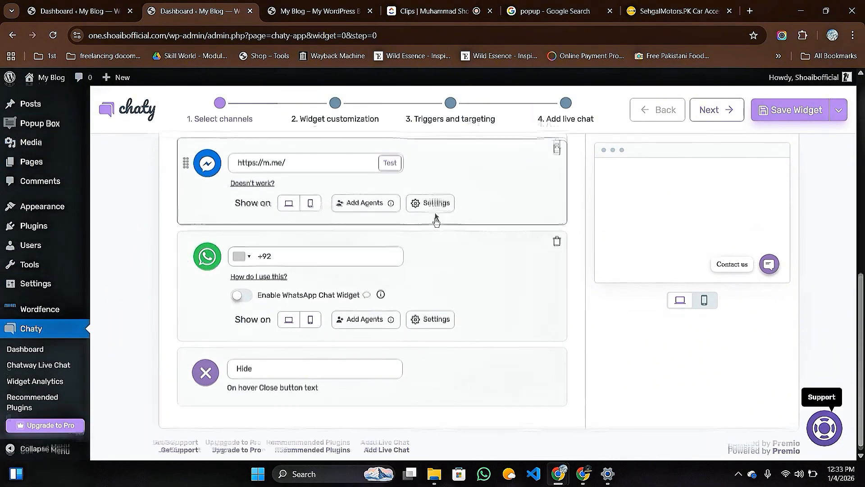
left_click(557, 237)
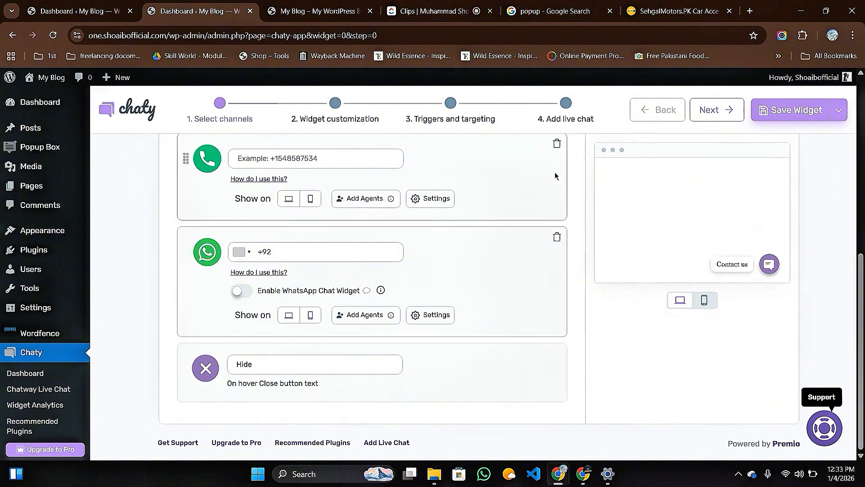
left_click(557, 147)
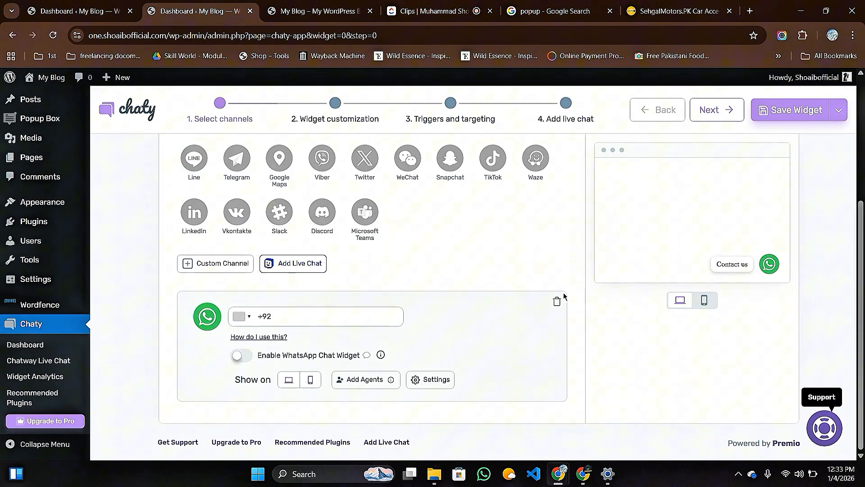
left_click(558, 304)
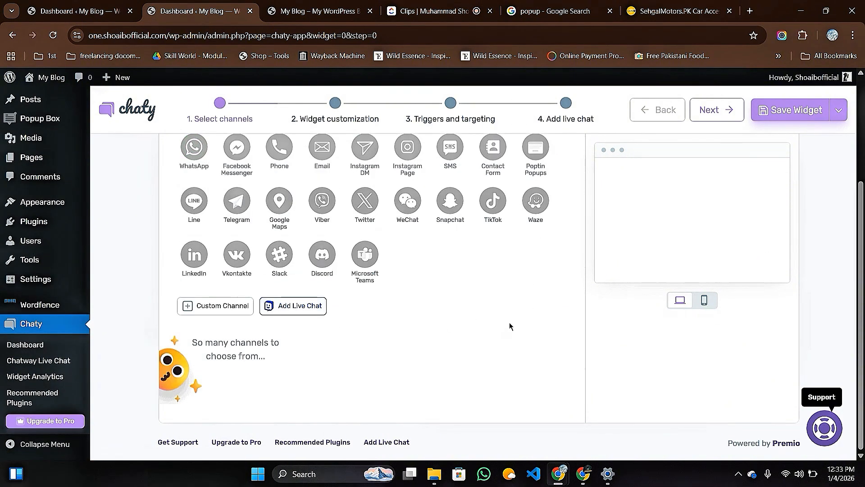
scroll(450, 311, "up", 2)
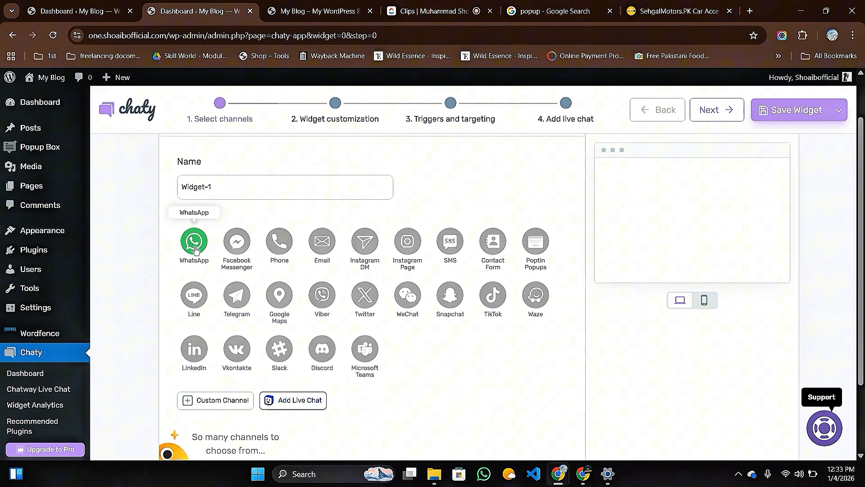
Add WhatsApp, Facebook Messenger, Google Maps and Phone from the channel grid.
left_click(195, 249)
scroll(203, 244, "down", 3)
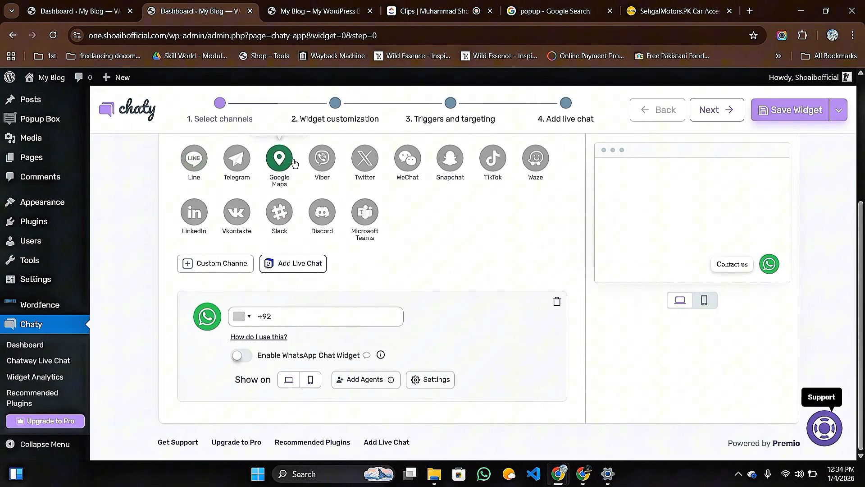
scroll(315, 168, "up", 2)
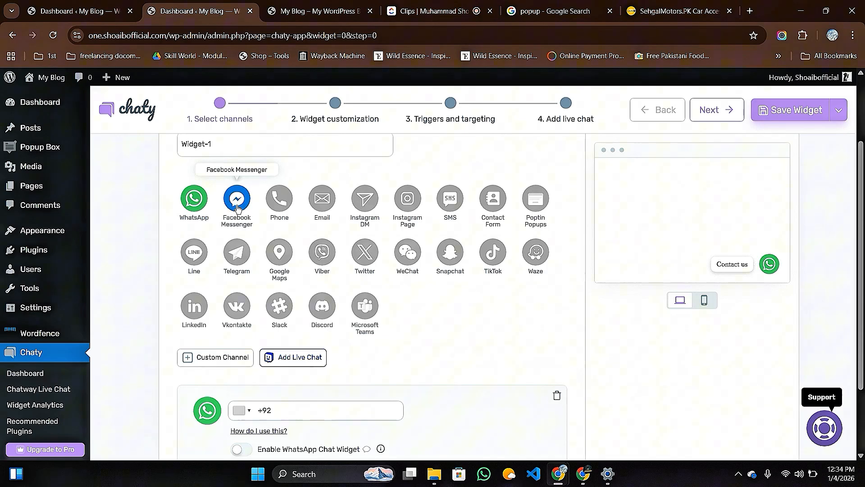
left_click(238, 209)
scroll(238, 208, "down", 5)
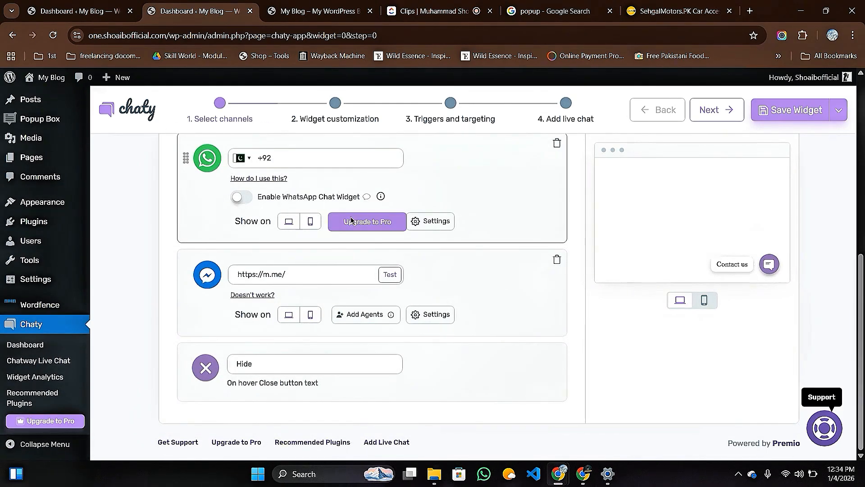
scroll(351, 221, "up", 4)
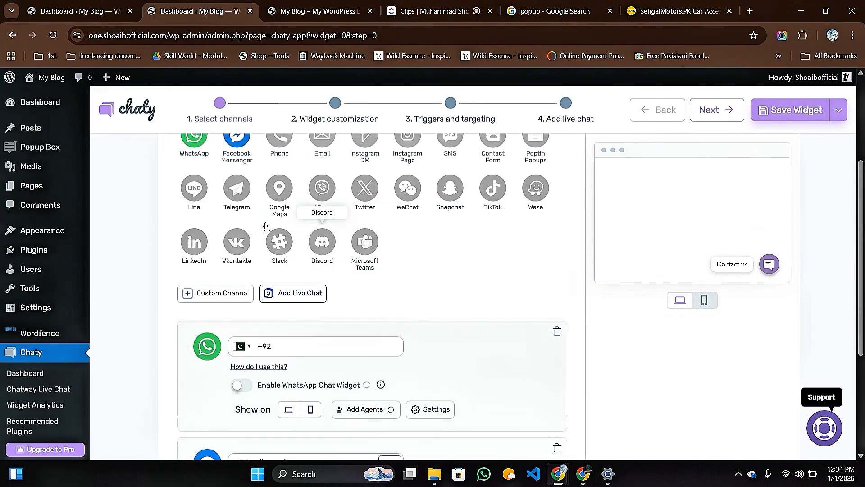
left_click(284, 198)
scroll(506, 257, "down", 5)
scroll(499, 257, "up", 7)
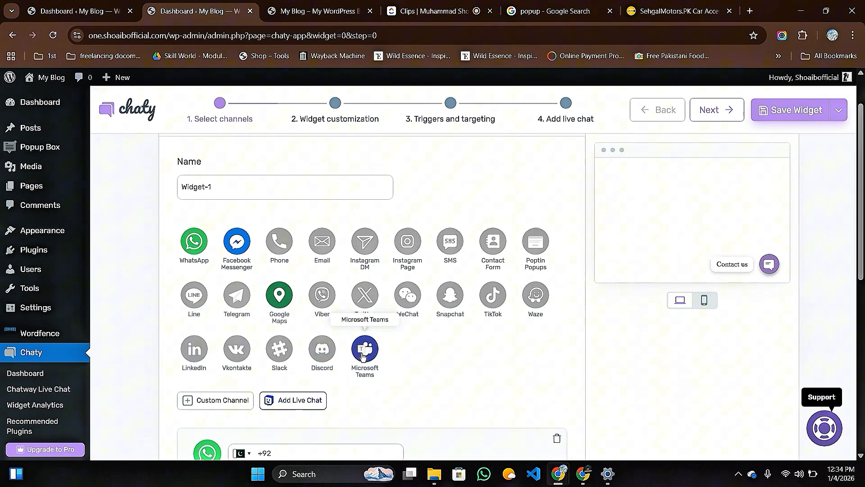
scroll(455, 321, "down", 6)
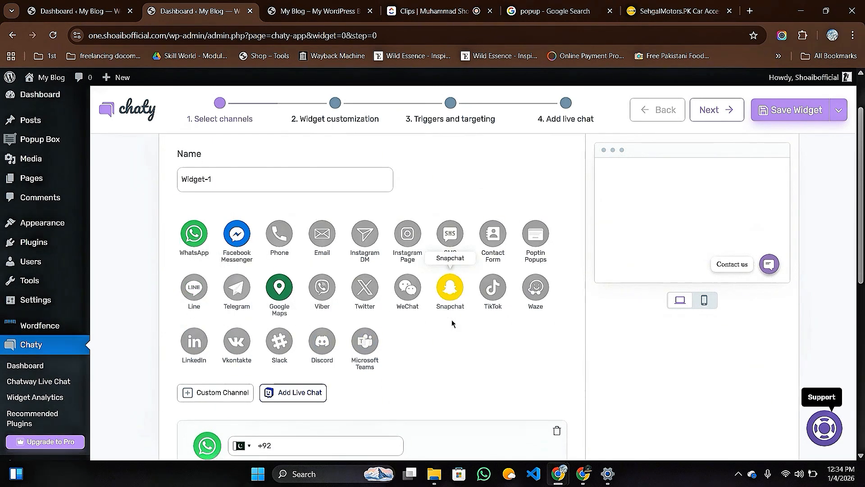
scroll(394, 326, "up", 8)
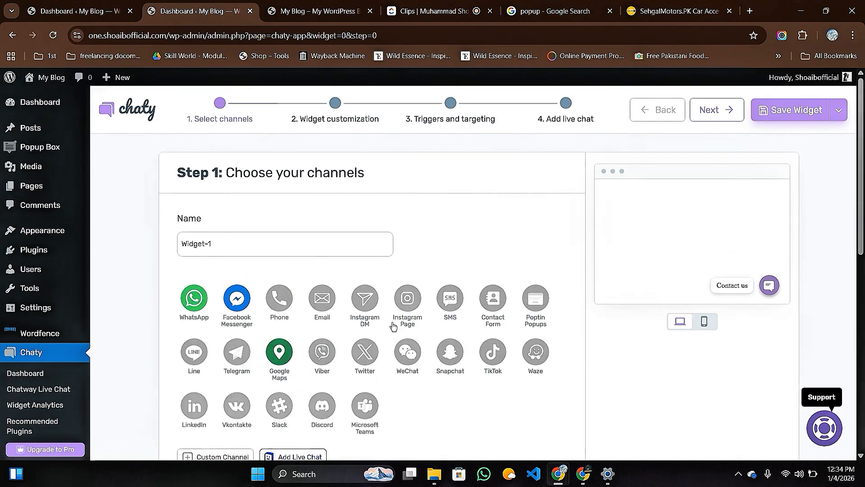
left_click(280, 299)
Select the WhatsApp number field with its +92 country code and review the channel cards.
scroll(280, 305, "down", 2)
scroll(486, 290, "down", 7)
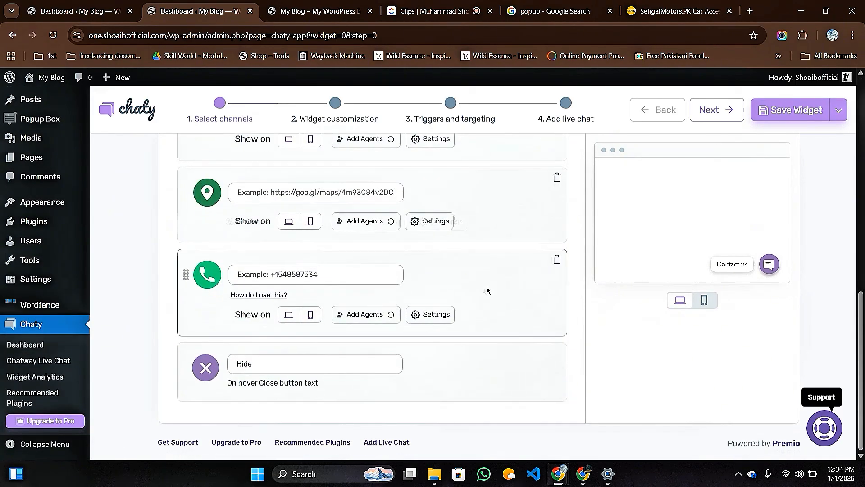
scroll(547, 291, "up", 2)
scroll(547, 291, "up", 3)
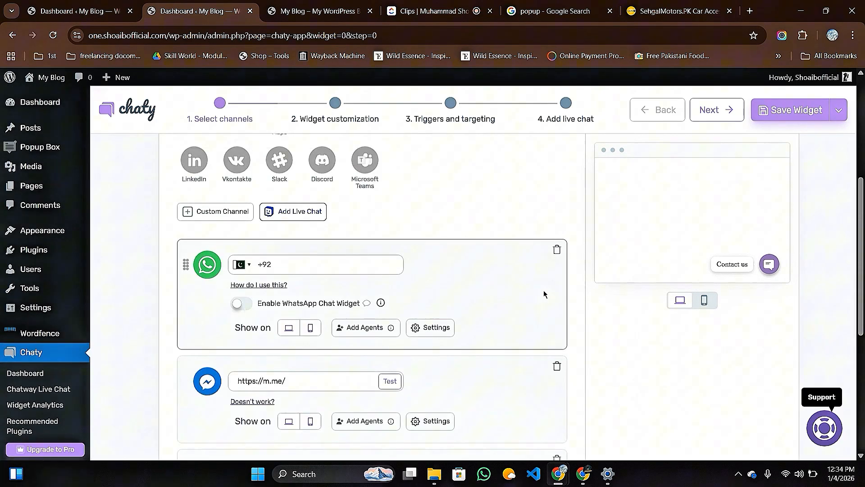
scroll(559, 296, "down", 3)
scroll(453, 299, "up", 3)
left_click(279, 265)
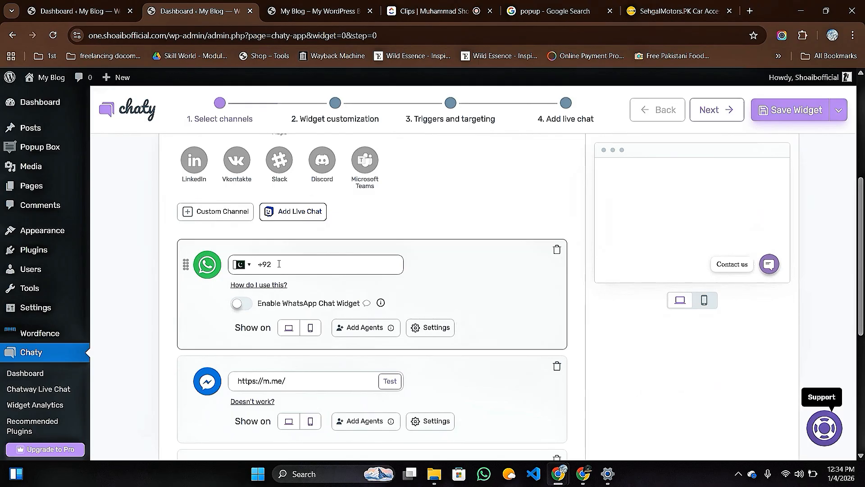
scroll(312, 313, "down", 2)
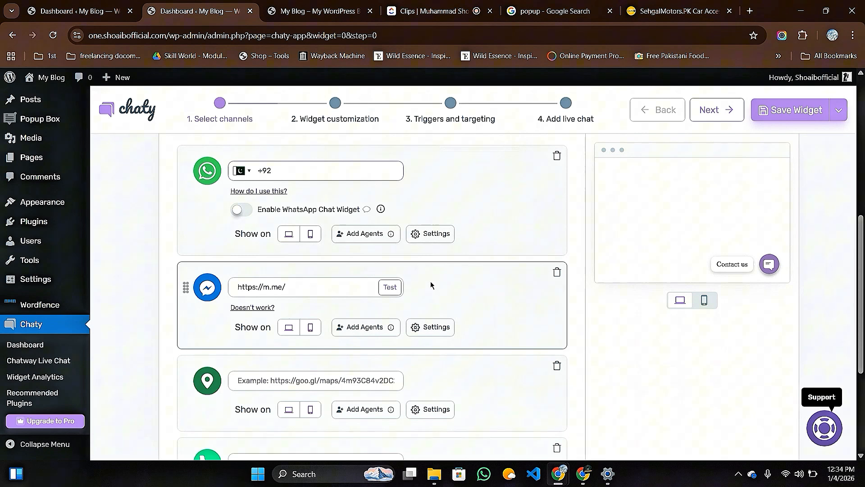
scroll(300, 314, "down", 2)
scroll(316, 315, "down", 2)
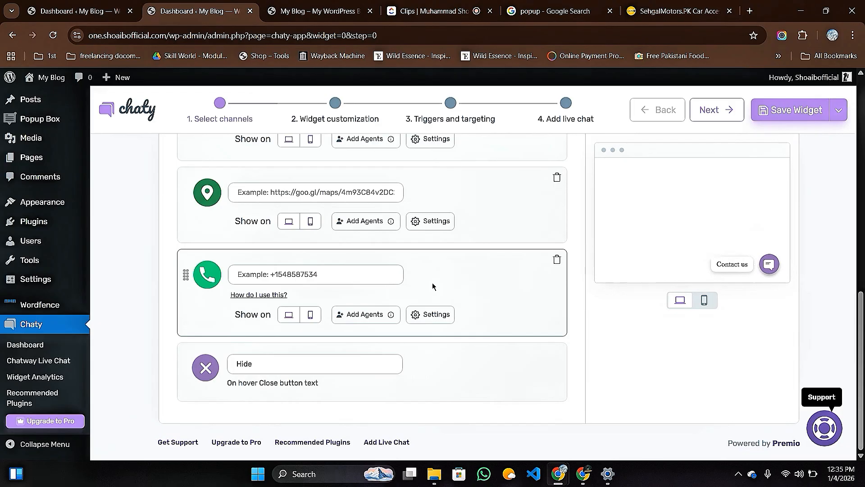
Delete the Phone channel card from Widget-1.
left_click(557, 261)
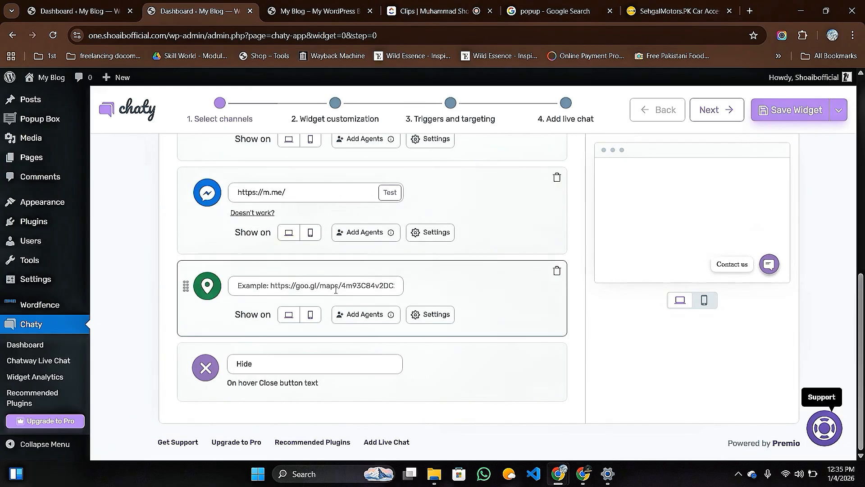
scroll(334, 284, "up", 5)
scroll(203, 289, "up", 2)
scroll(207, 279, "down", 4)
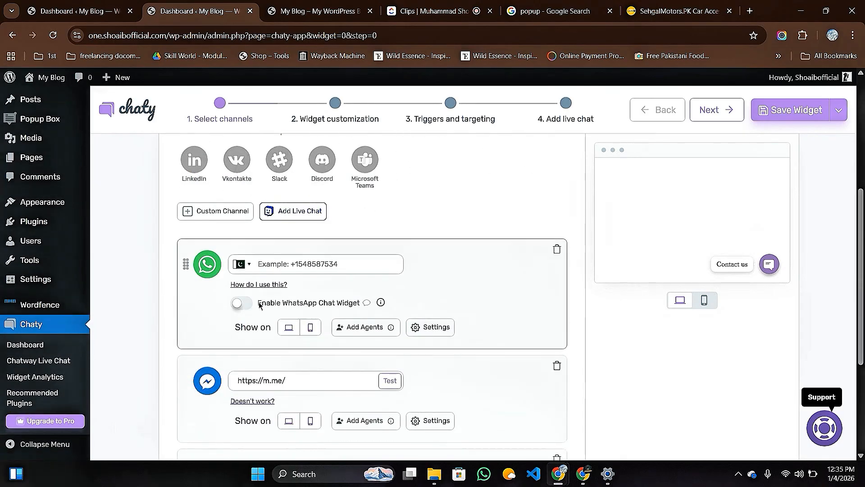
Enter a WhatsApp phone number, then delete the WhatsApp channel card.
left_click(288, 265)
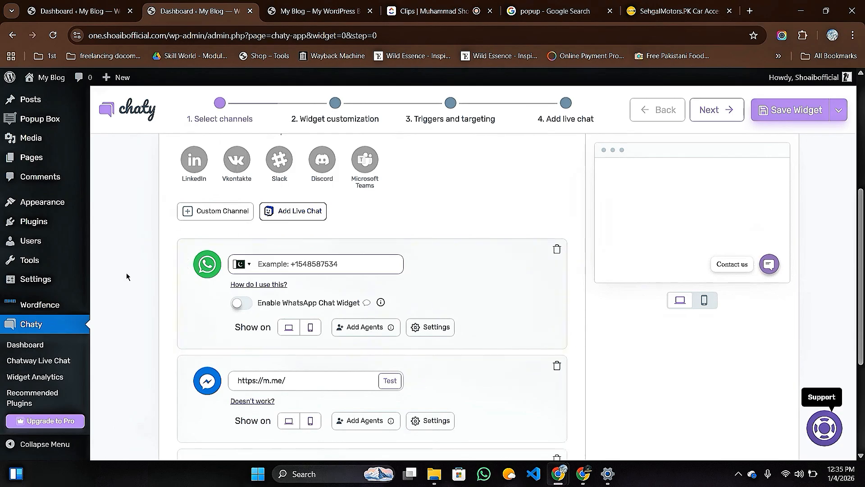
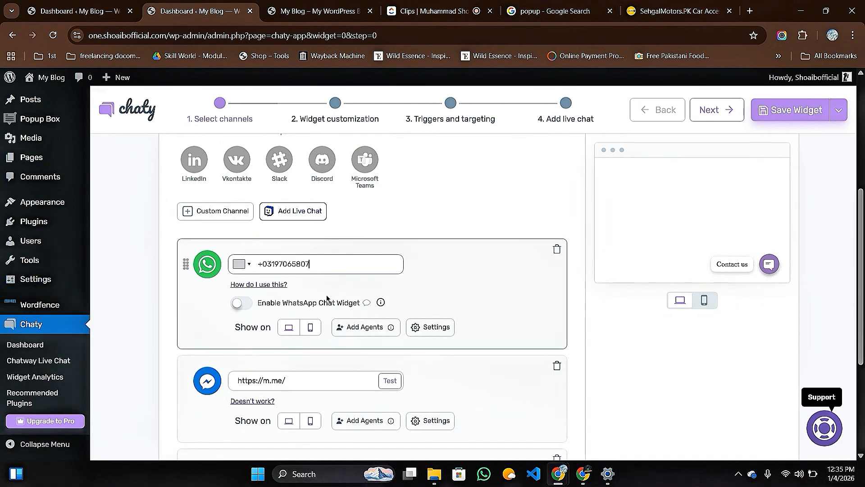
left_click(557, 251)
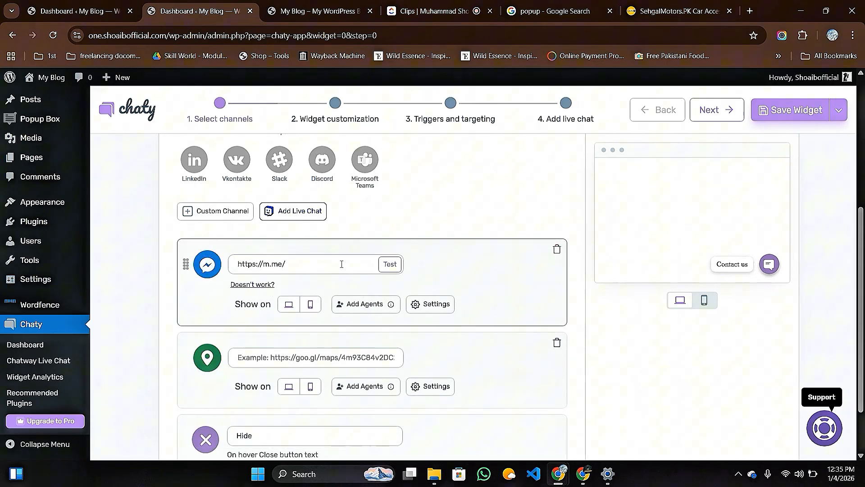
In a new tab, search 'facebook' and open the Facebook website.
left_click(750, 11)
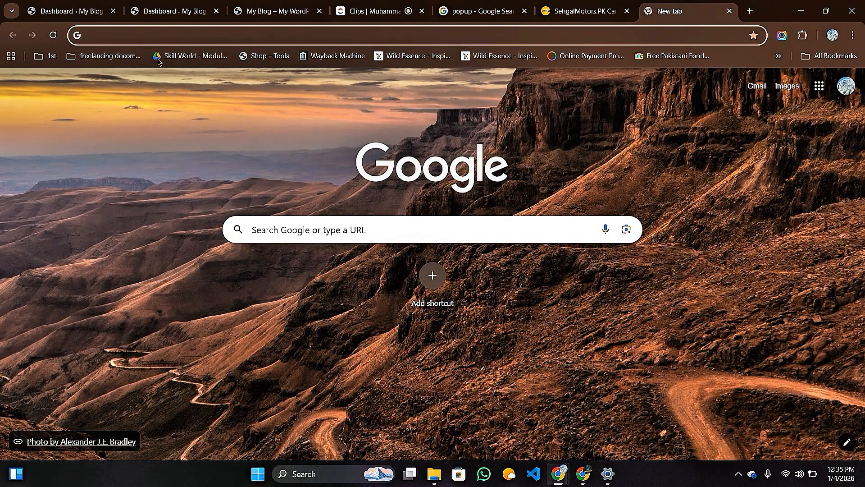
left_click(295, 230)
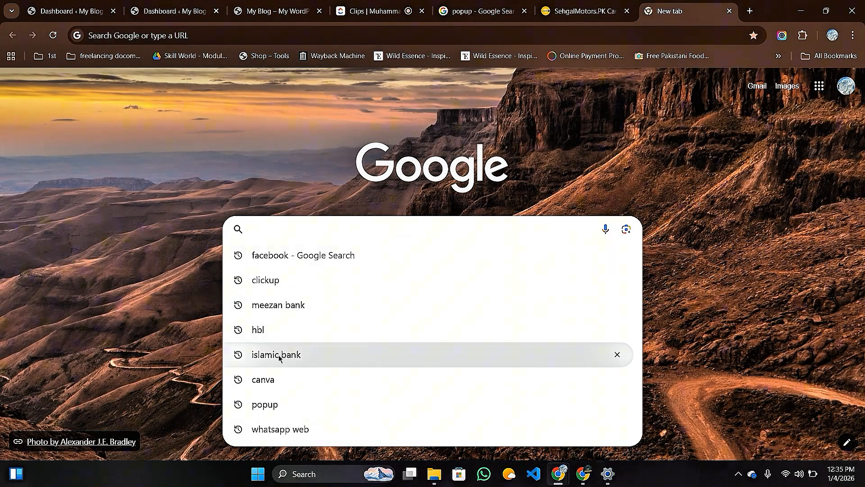
left_click(277, 256)
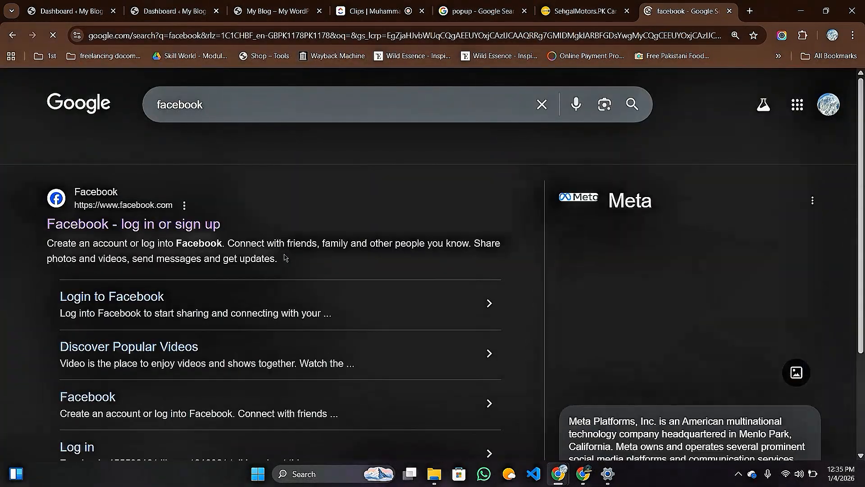
left_click(167, 228)
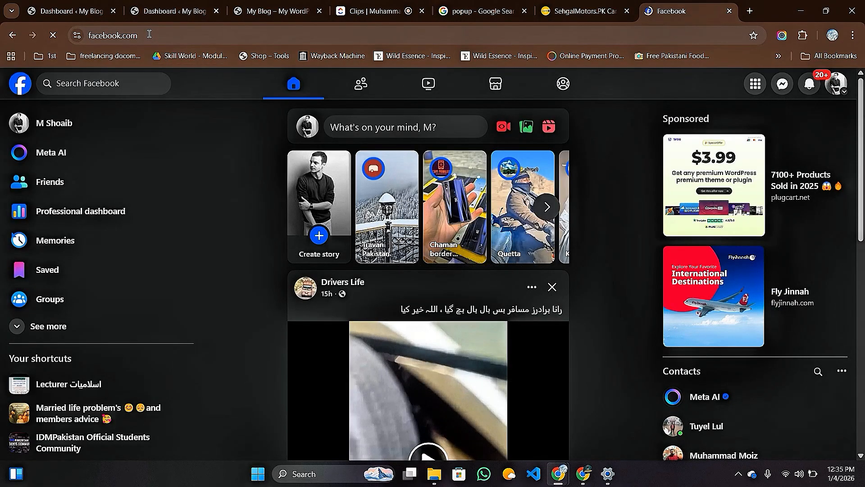
Copy the facebook.com address, close the Facebook tab and return to Chaty settings.
left_click(69, 35)
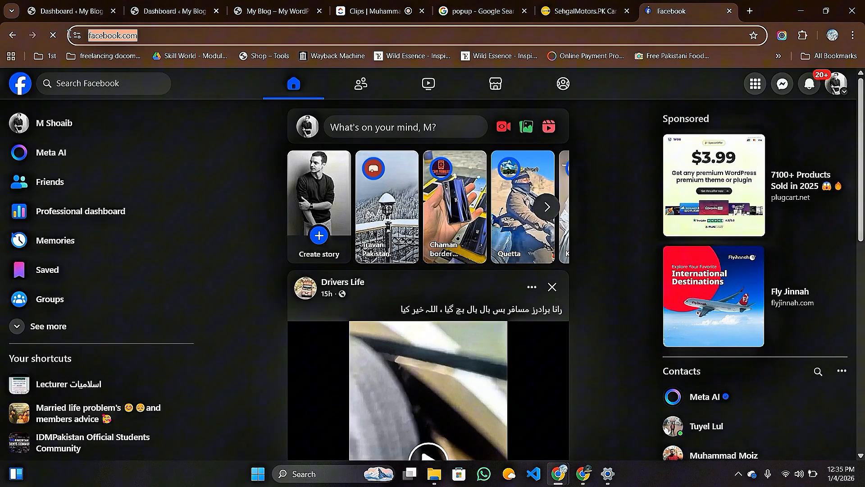
right_click(113, 35)
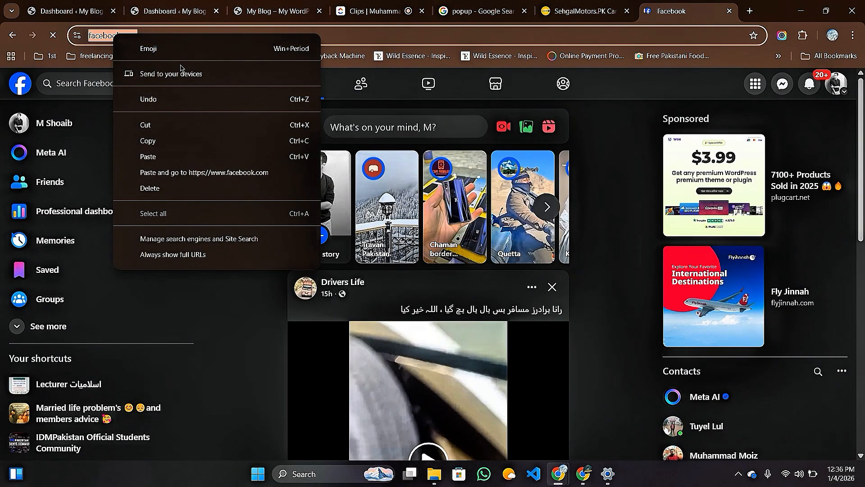
left_click(156, 143)
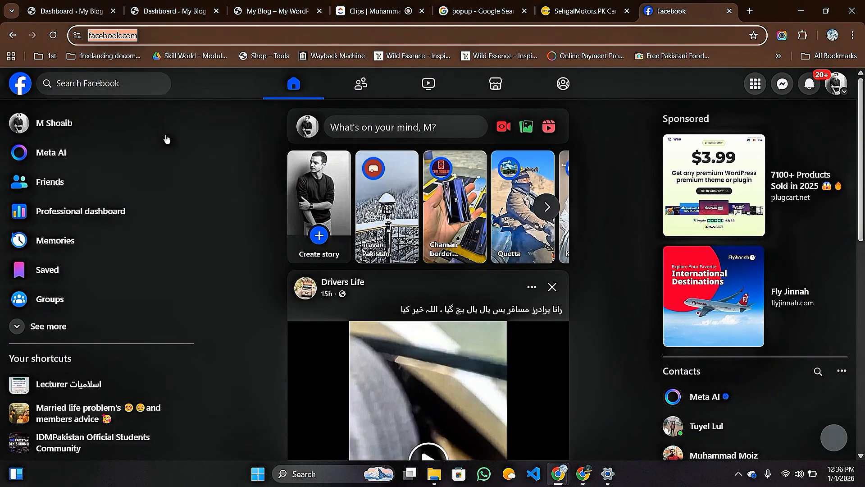
left_click(730, 12)
left_click(173, 12)
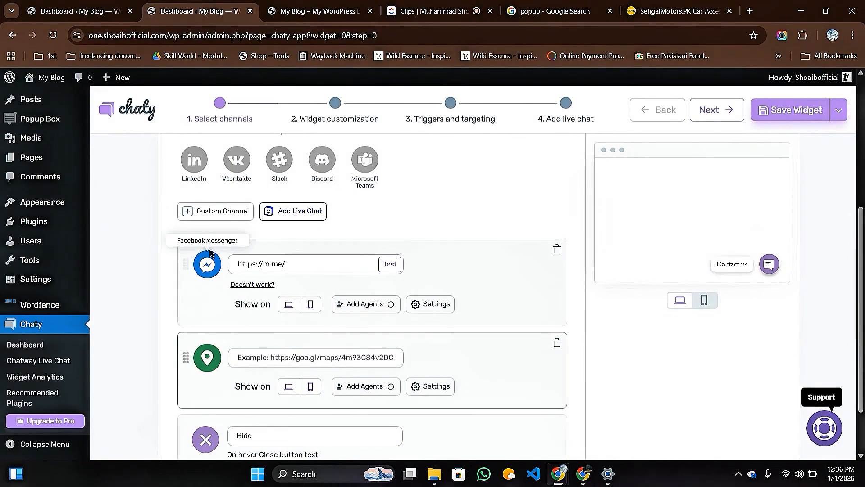
left_click(271, 264)
right_click(271, 264)
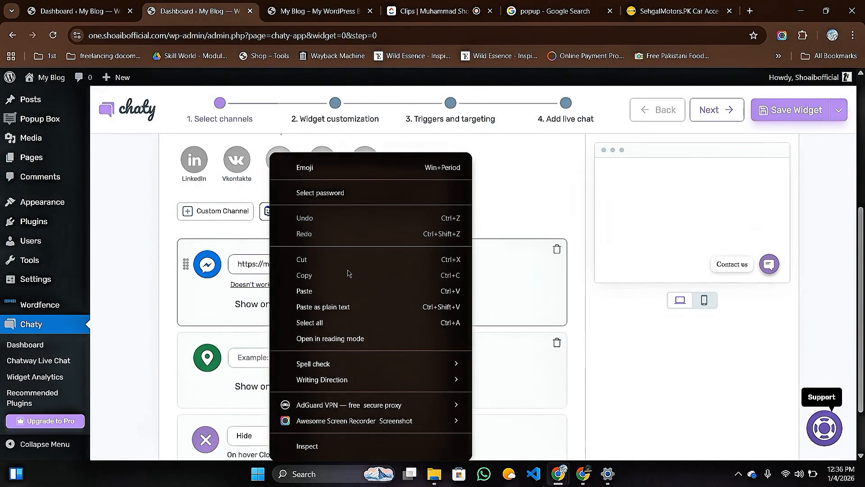
left_click(305, 291)
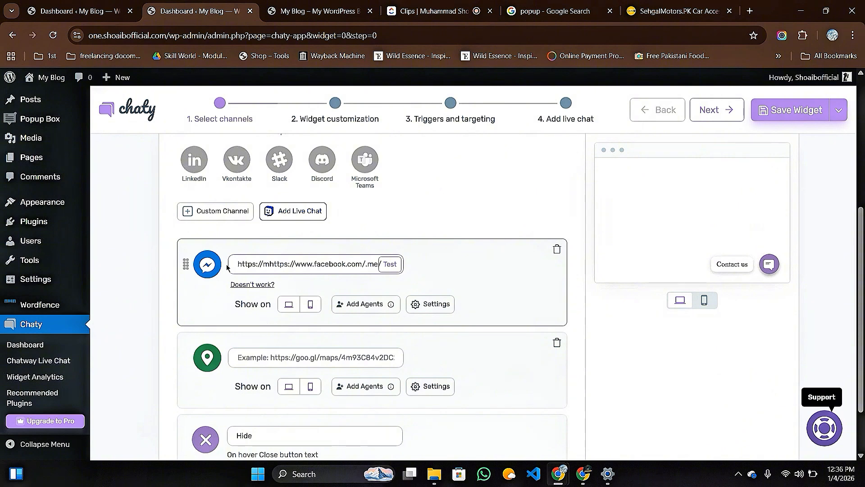
left_click_drag(236, 263, 385, 273)
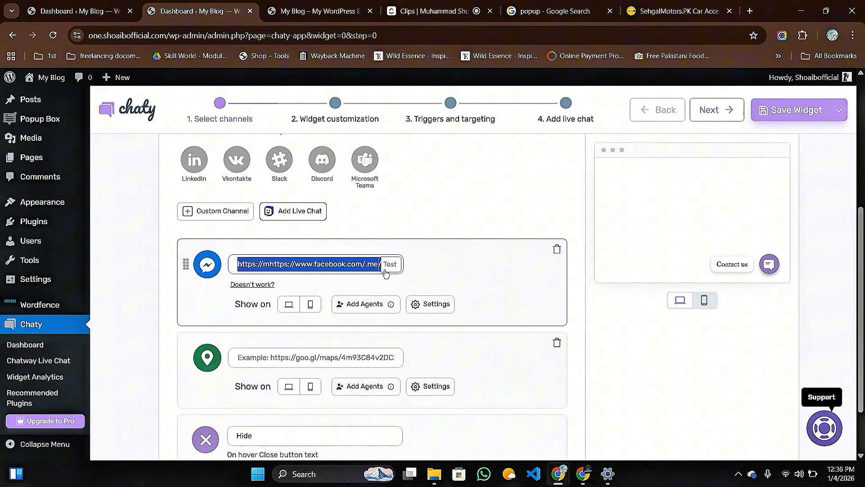
key("BackSpace")
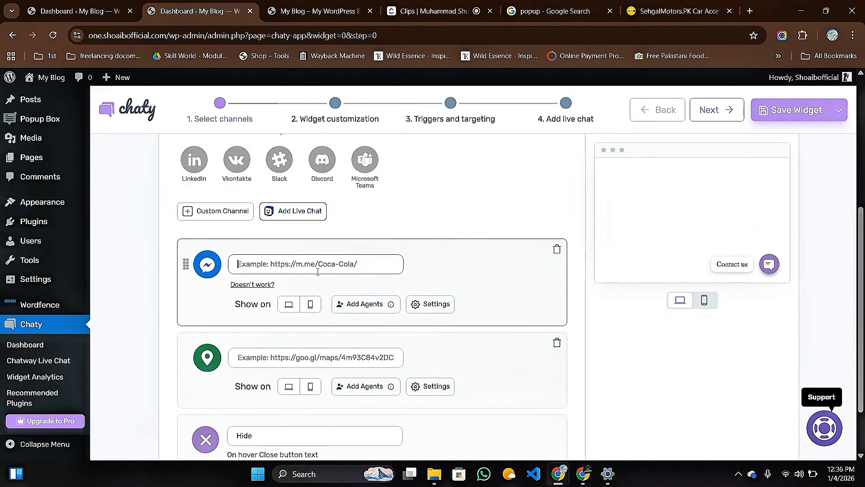
right_click(278, 265)
left_click(321, 291)
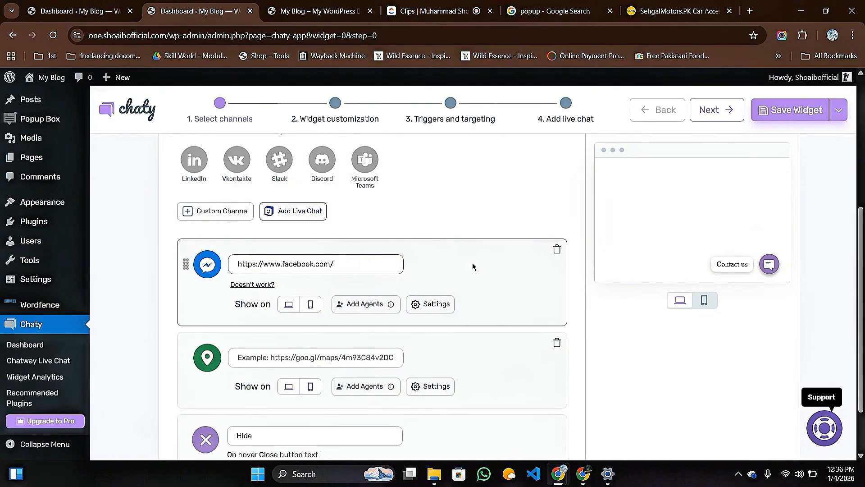
Save the Chaty widget settings.
scroll(469, 266, "down", 2)
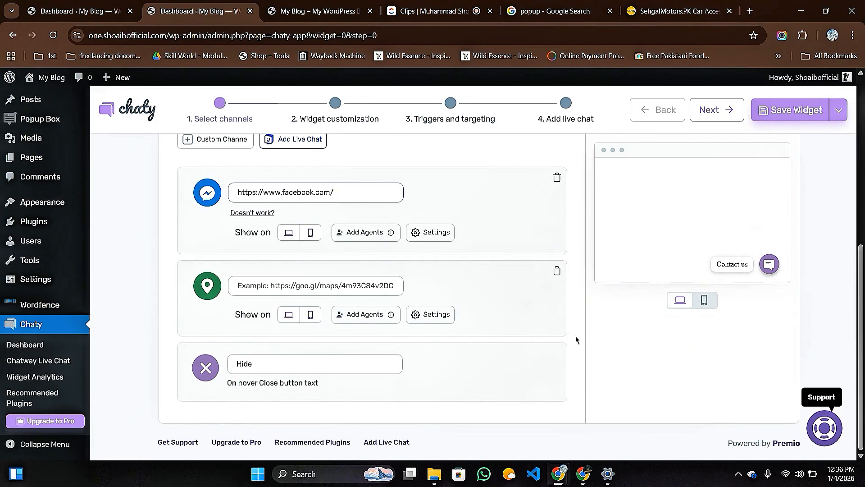
scroll(576, 339, "up", 5)
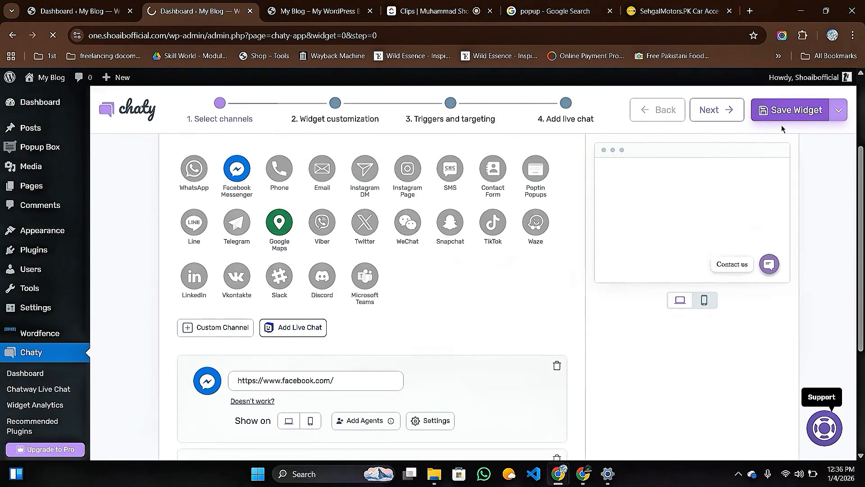
left_click(794, 117)
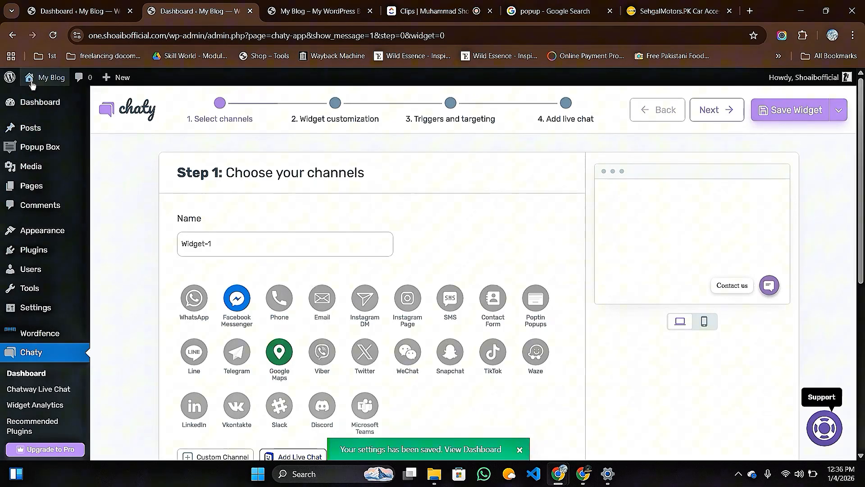
Open My Blog in a new tab, reload it and close the 40% Sale popup.
mouse_move(36, 78)
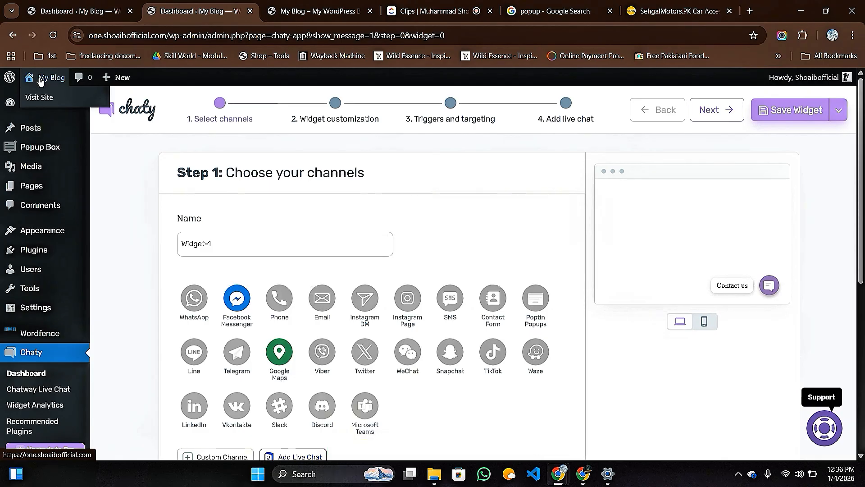
right_click(40, 79)
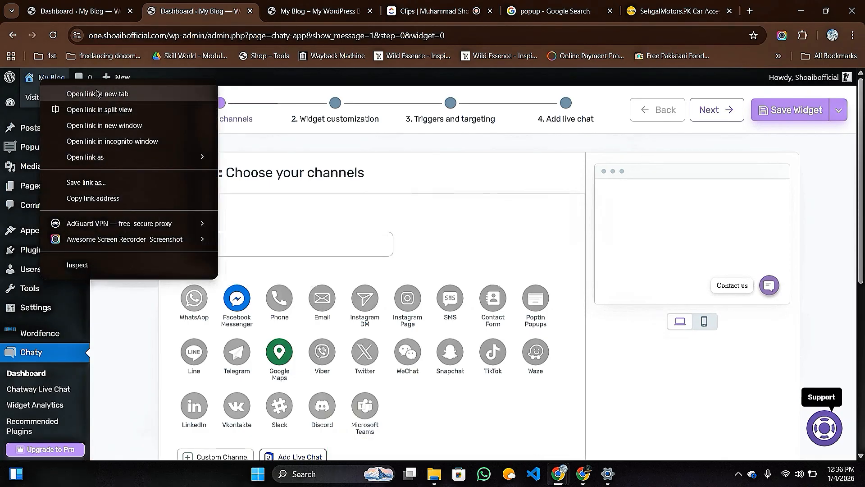
left_click(293, 12)
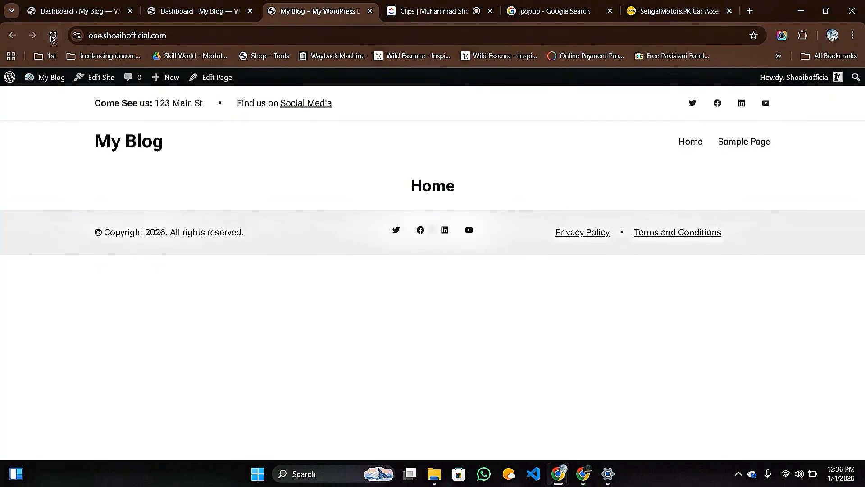
left_click(53, 36)
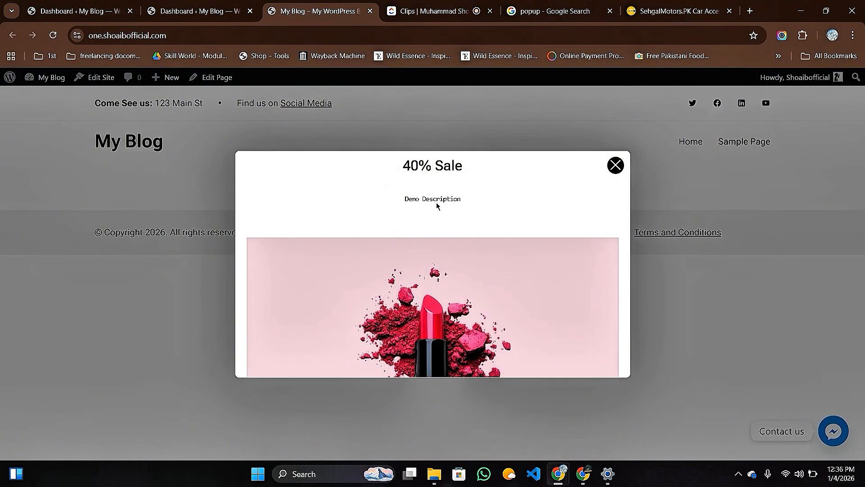
scroll(475, 209, "down", 3)
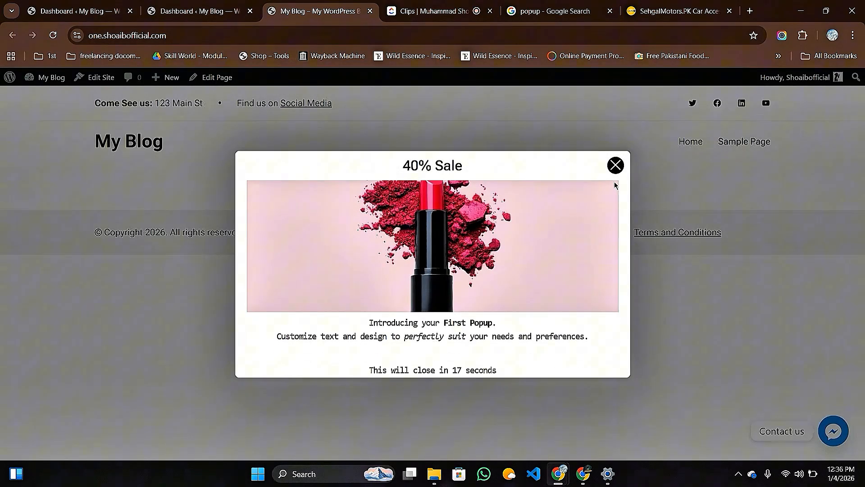
left_click(615, 166)
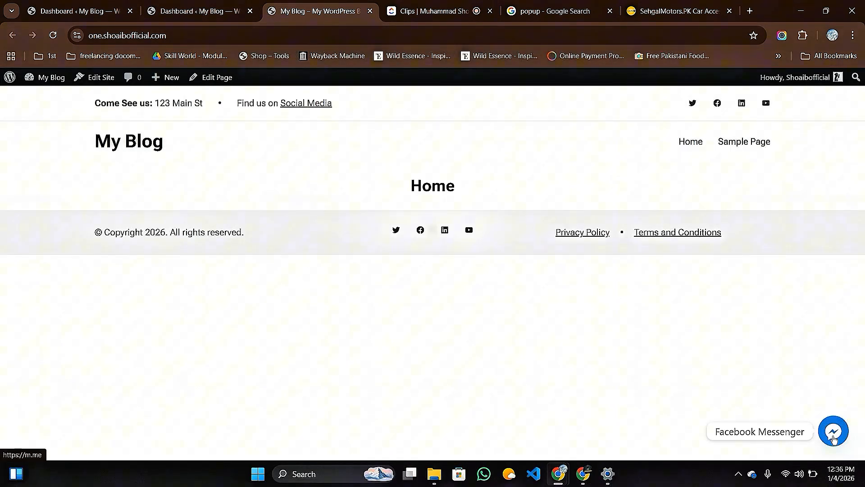
Test the Facebook Messenger chat button, then close the Messenger page.
left_click(833, 440)
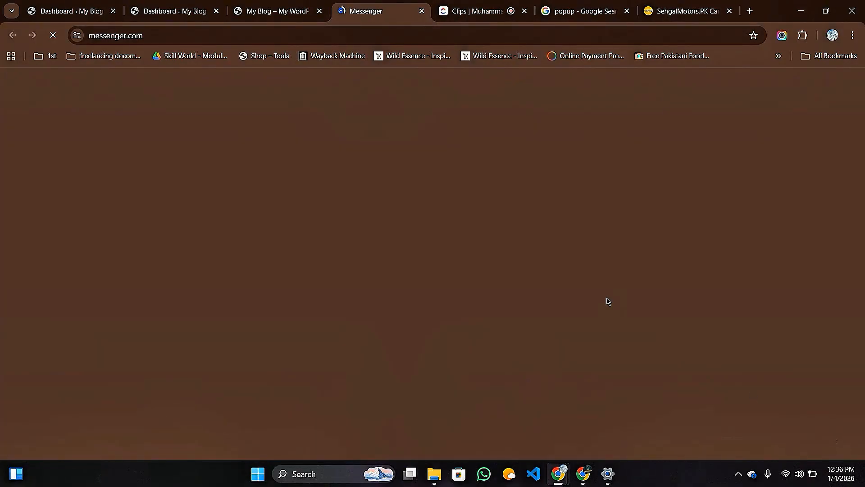
scroll(111, 195, "down", 5)
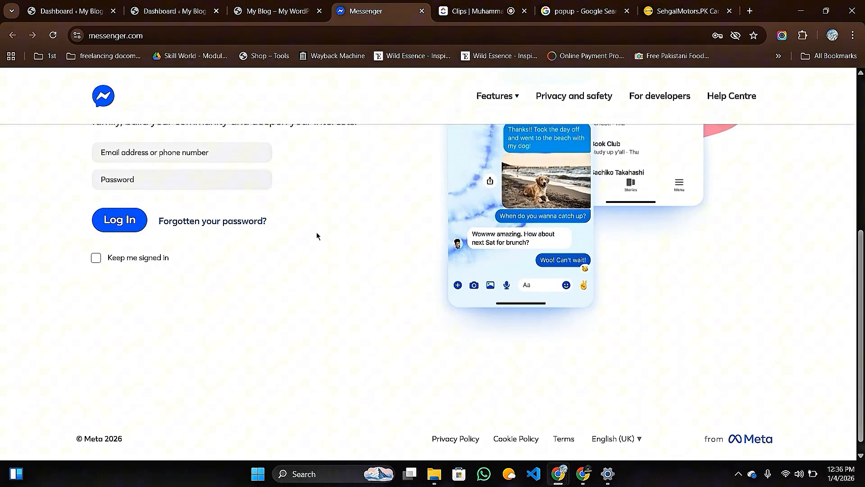
scroll(377, 298, "up", 4)
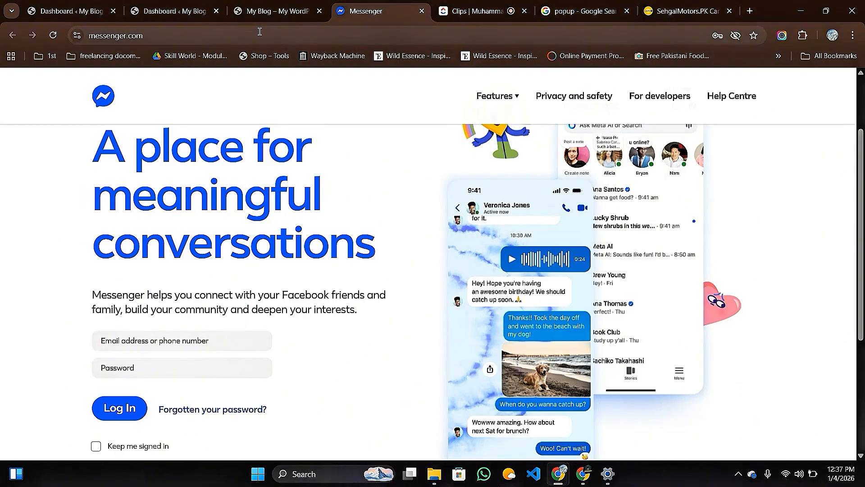
left_click(422, 11)
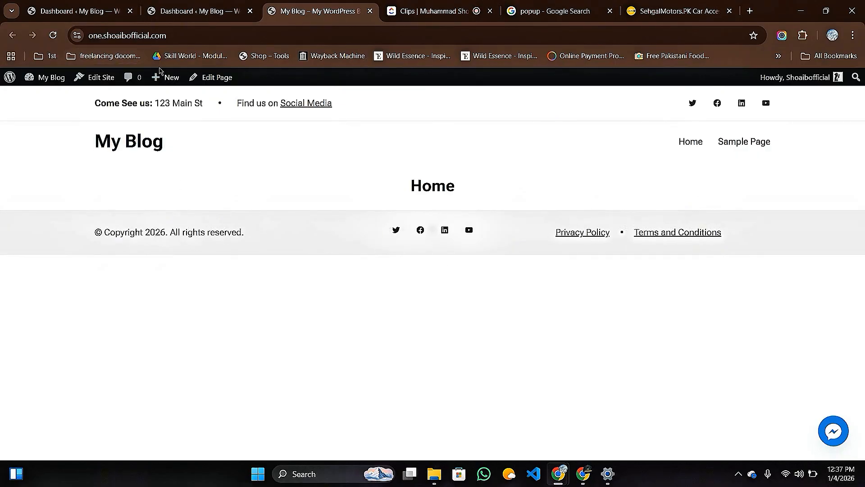
Close the 'How Would You Like to Show The Live Chat Icon?' prompt and premium-features box.
left_click(73, 16)
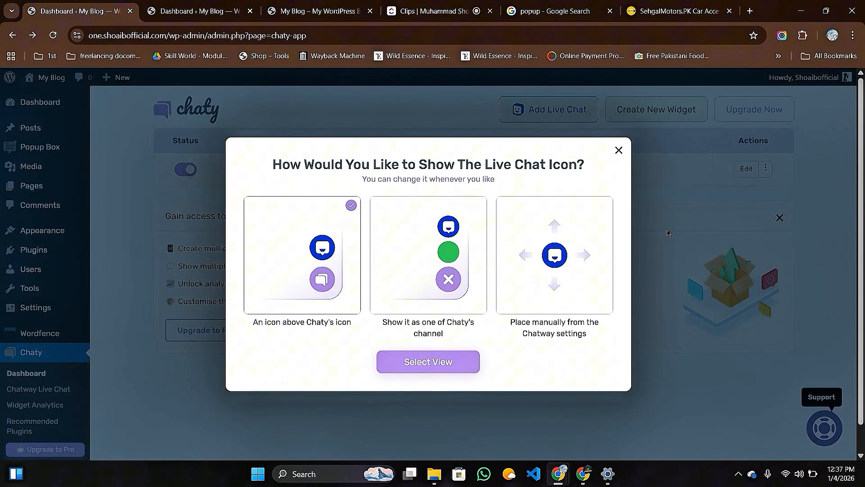
left_click(619, 151)
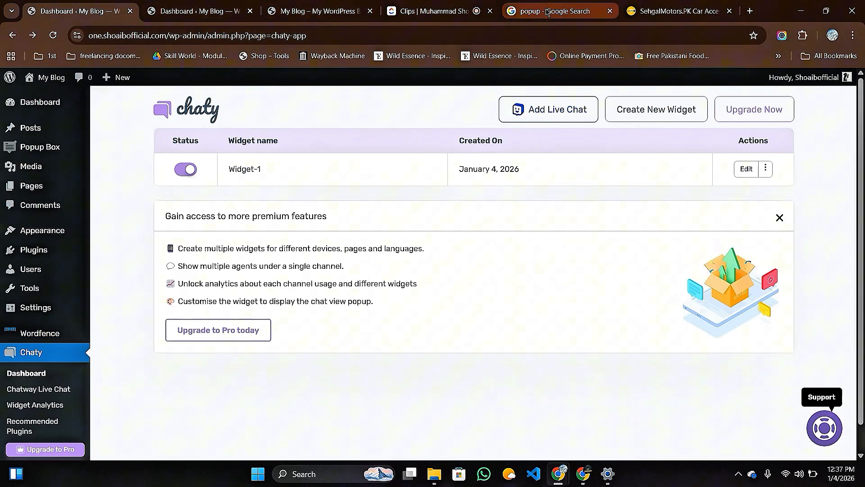
left_click(452, 17)
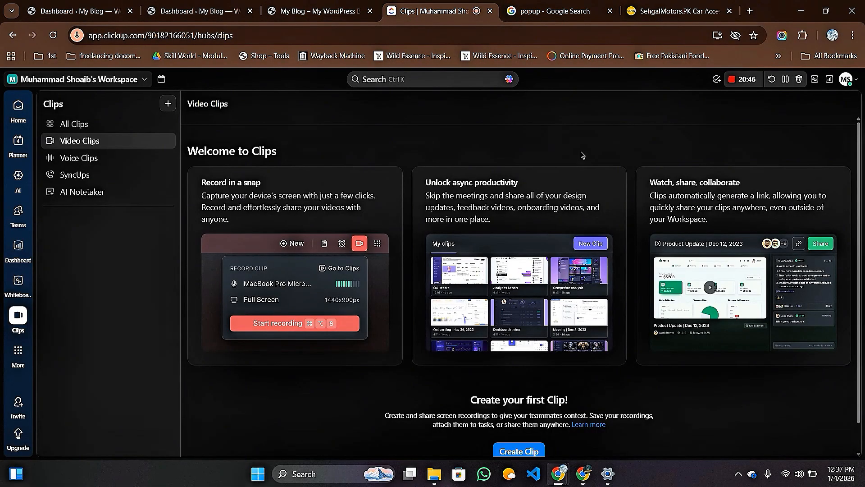
left_click(72, 10)
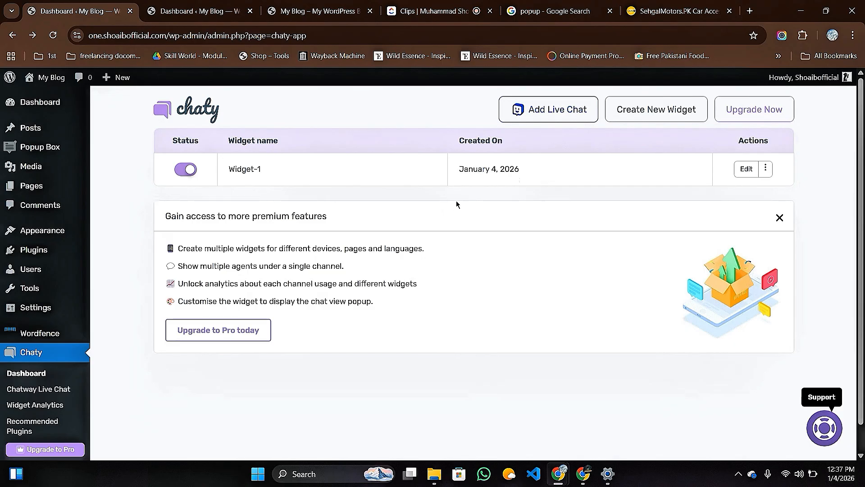
left_click(780, 218)
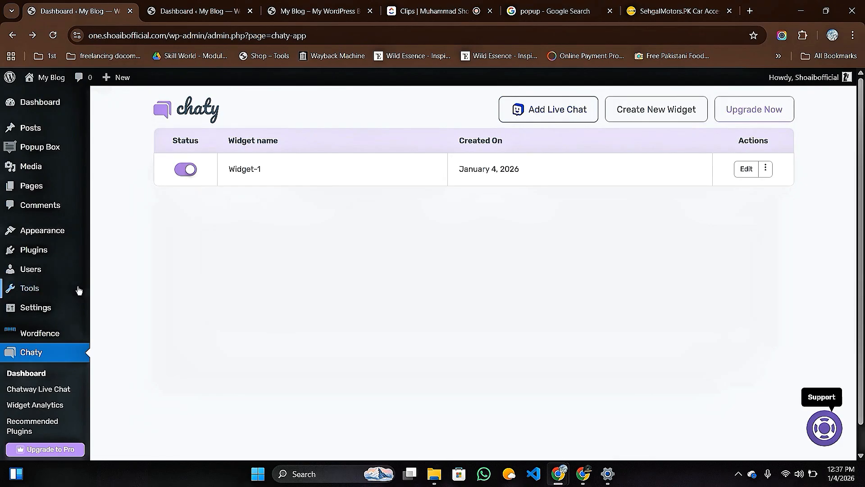
mouse_move(60, 256)
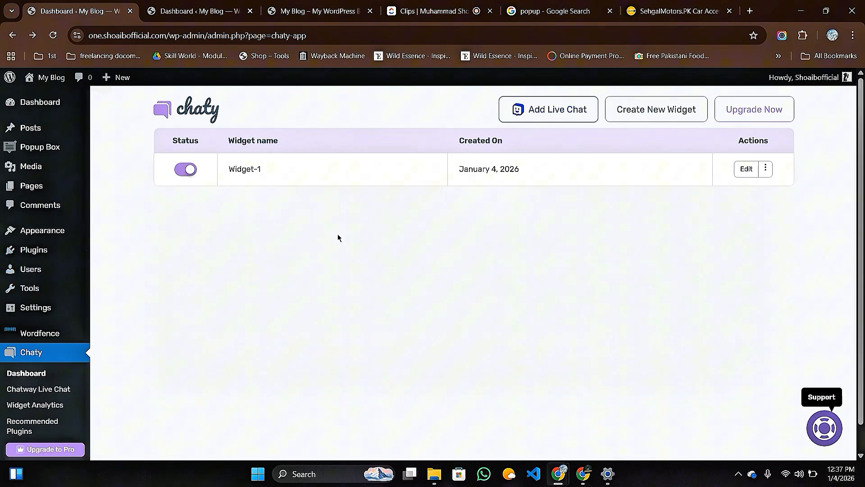